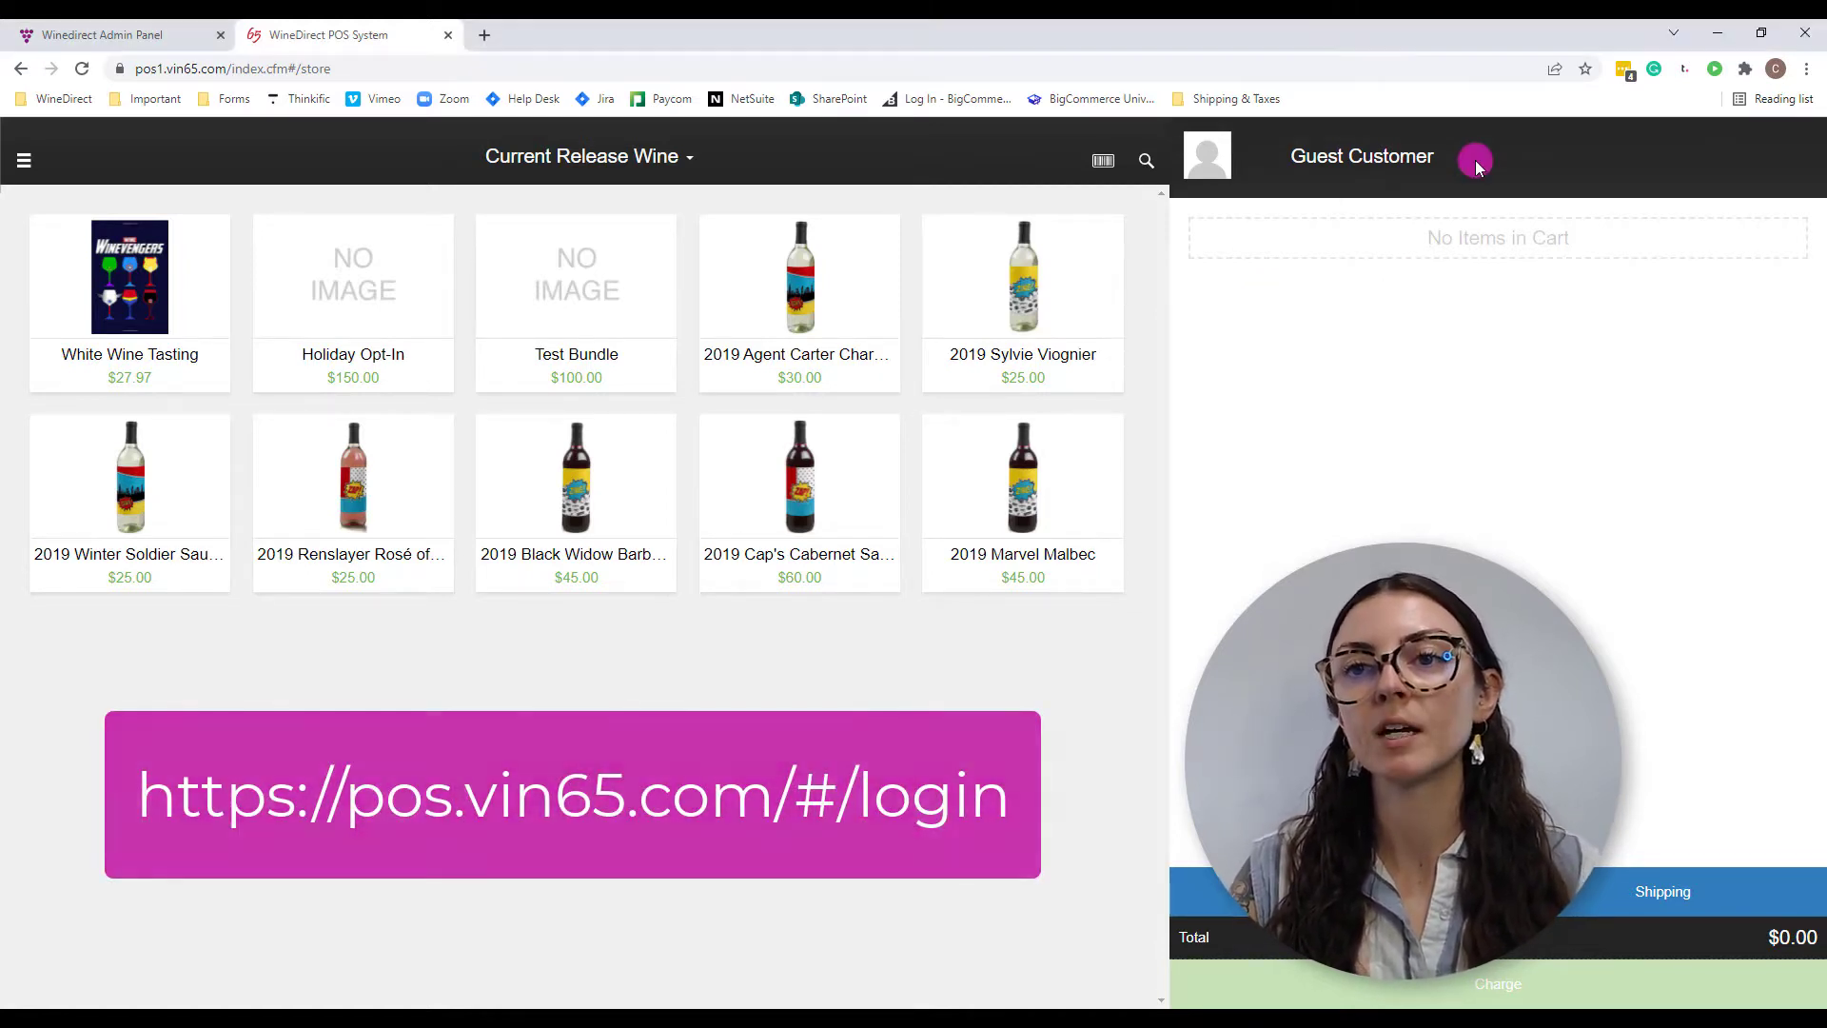
Search the contacts by the customer's first name and assign the matching club member to the guest order.
{"action": "left_click", "coordinate": [1477, 161]}
{"action": "left_click", "coordinate": [1641, 226]}
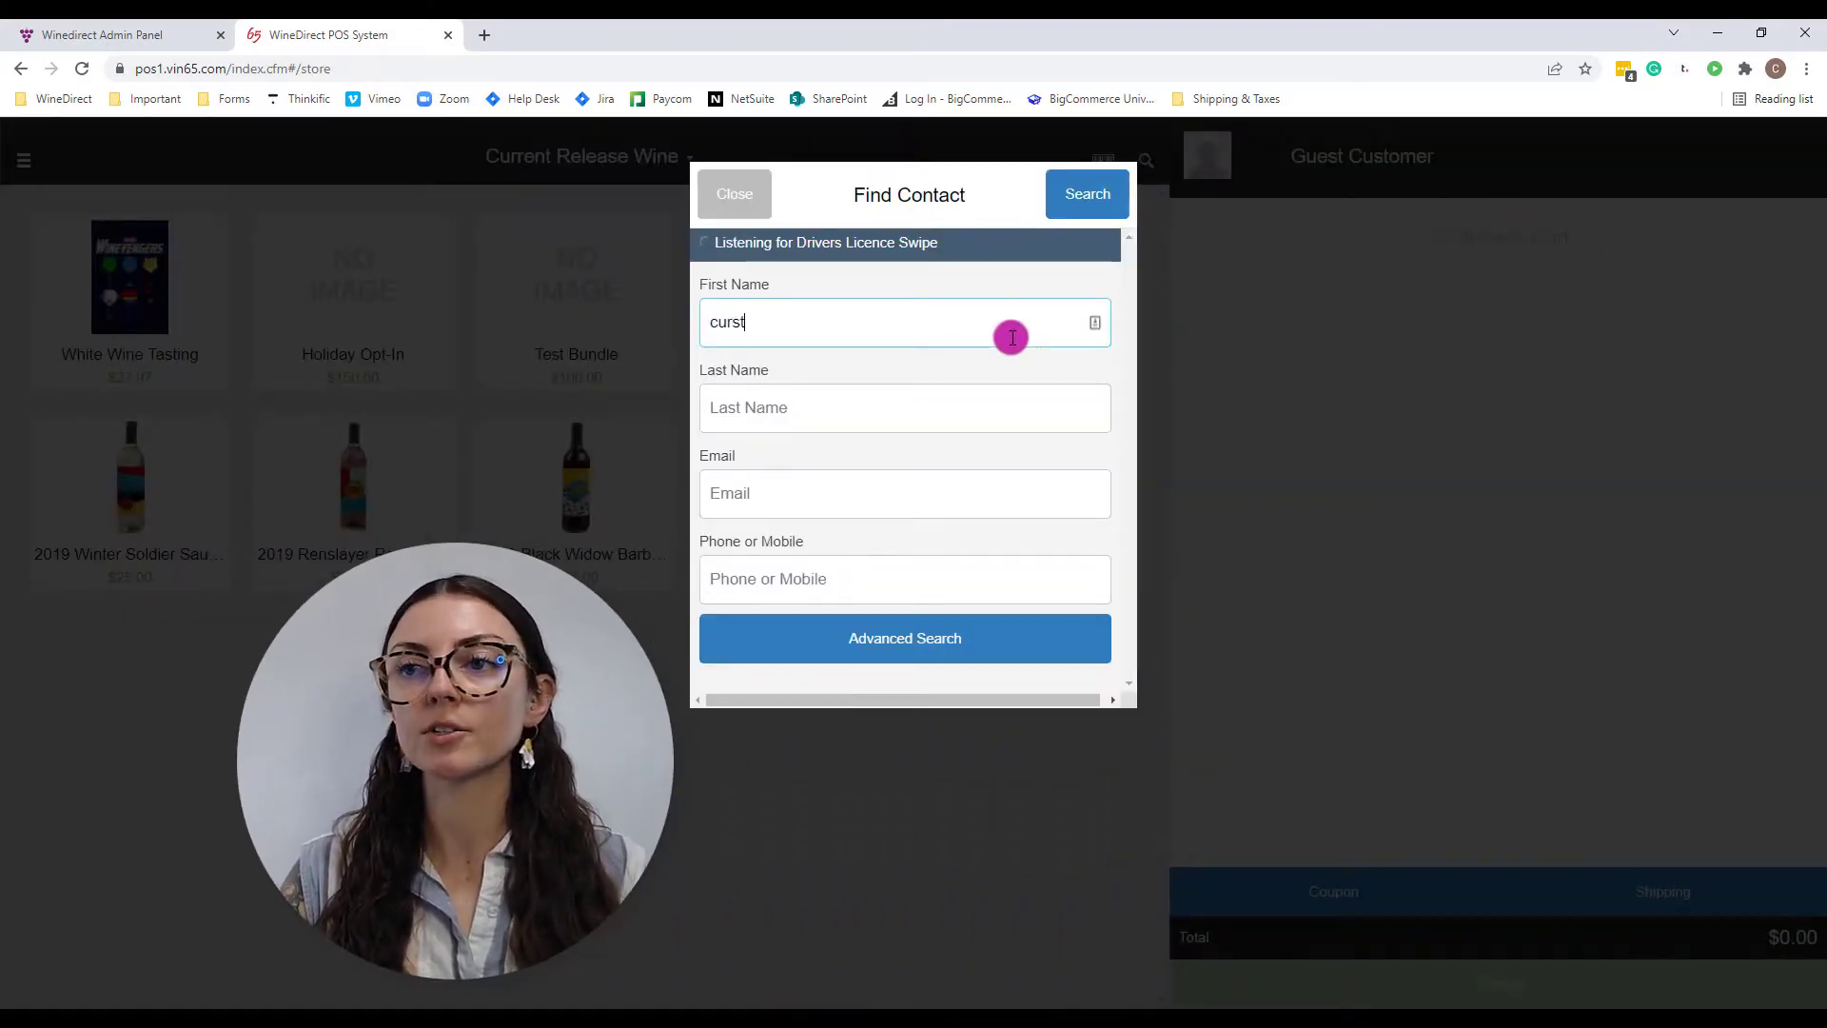
{"action": "type", "text": "curst"}
{"action": "key", "text": "Return"}
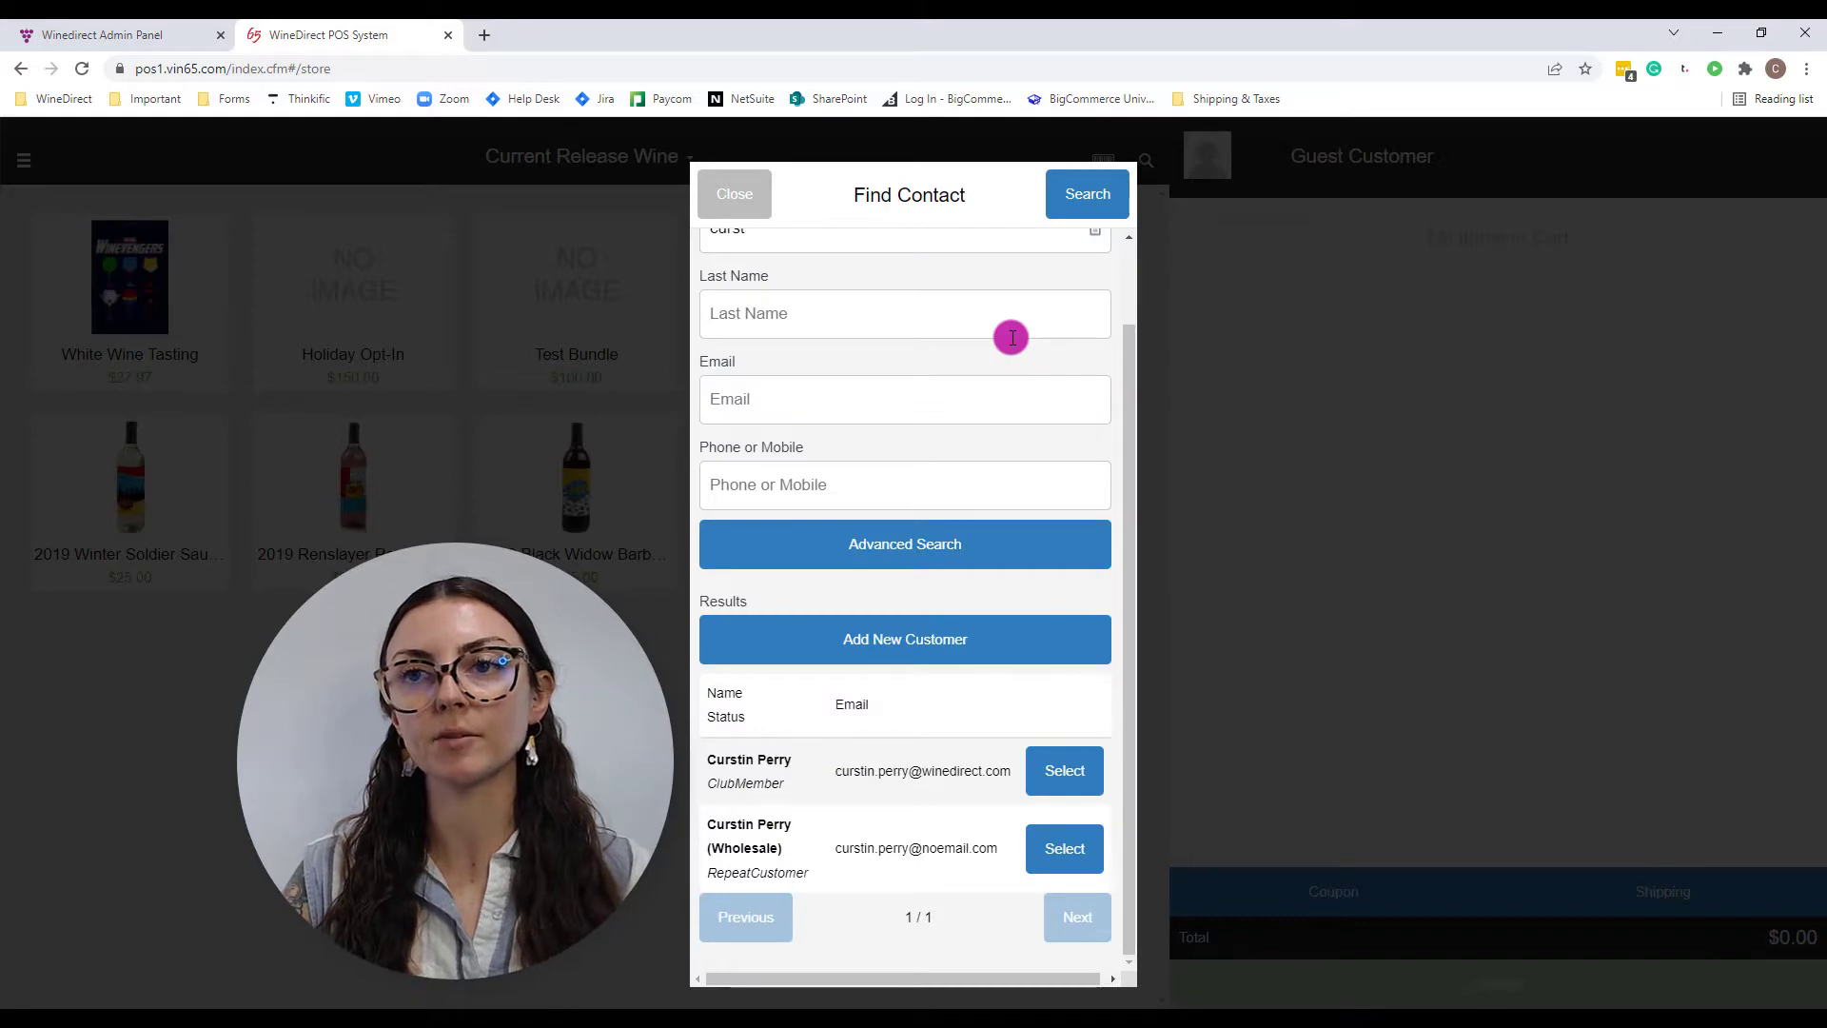
{"action": "left_click", "coordinate": [1062, 768]}
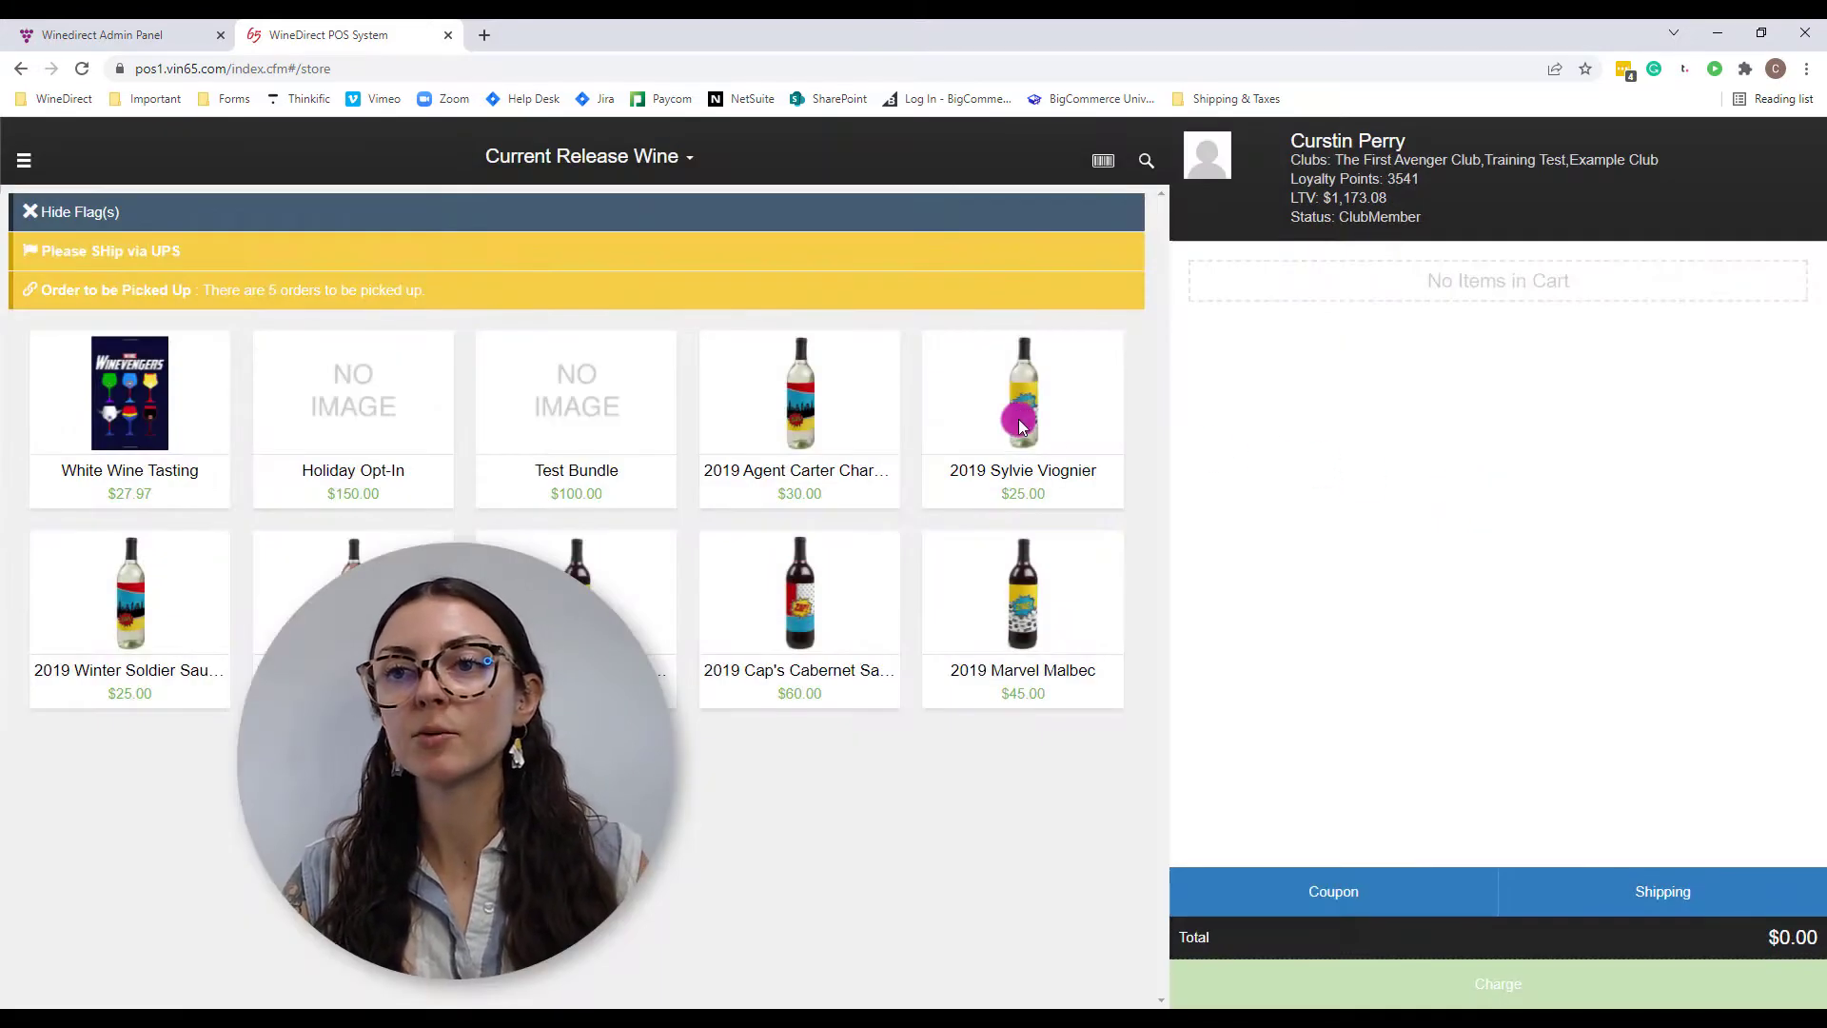
Add two 2019 Sylvie Viognier and two 2019 Marvel Malbec to the cart and ship them to the billing address by FedEx Ground $27.00.
{"action": "left_click", "coordinate": [1021, 424]}
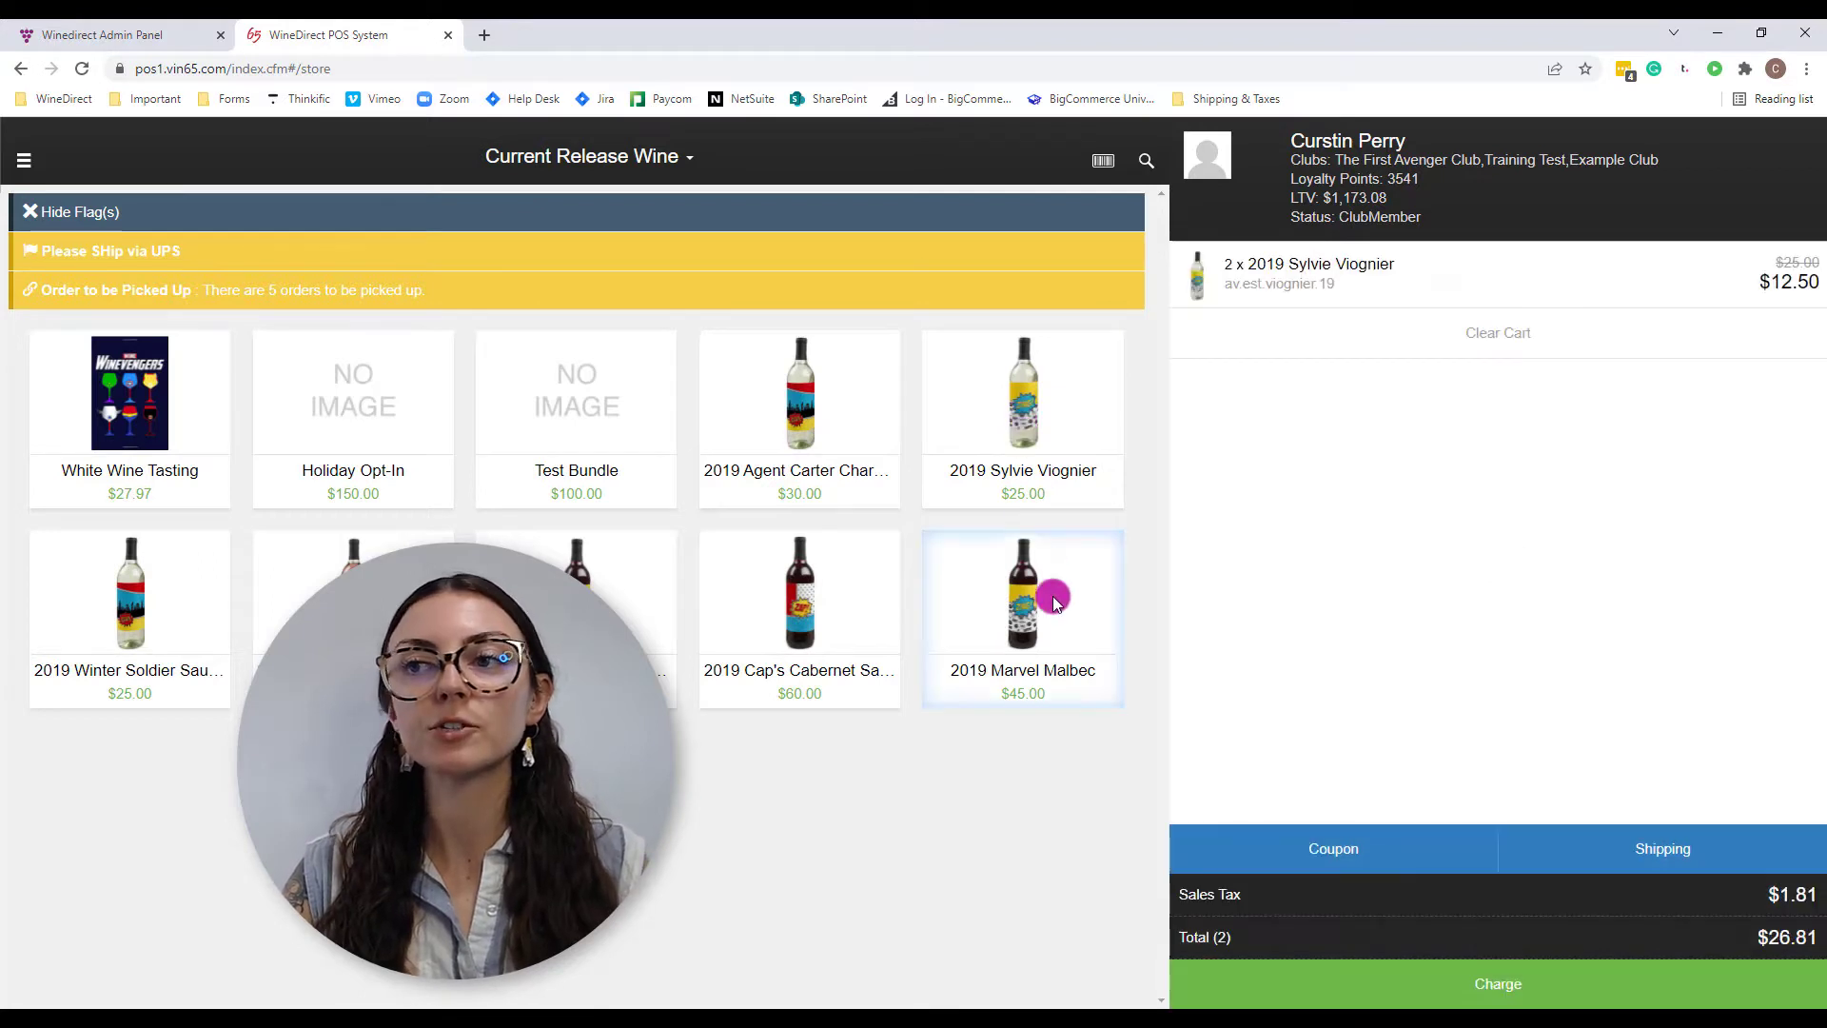
{"action": "left_click", "coordinate": [1054, 603]}
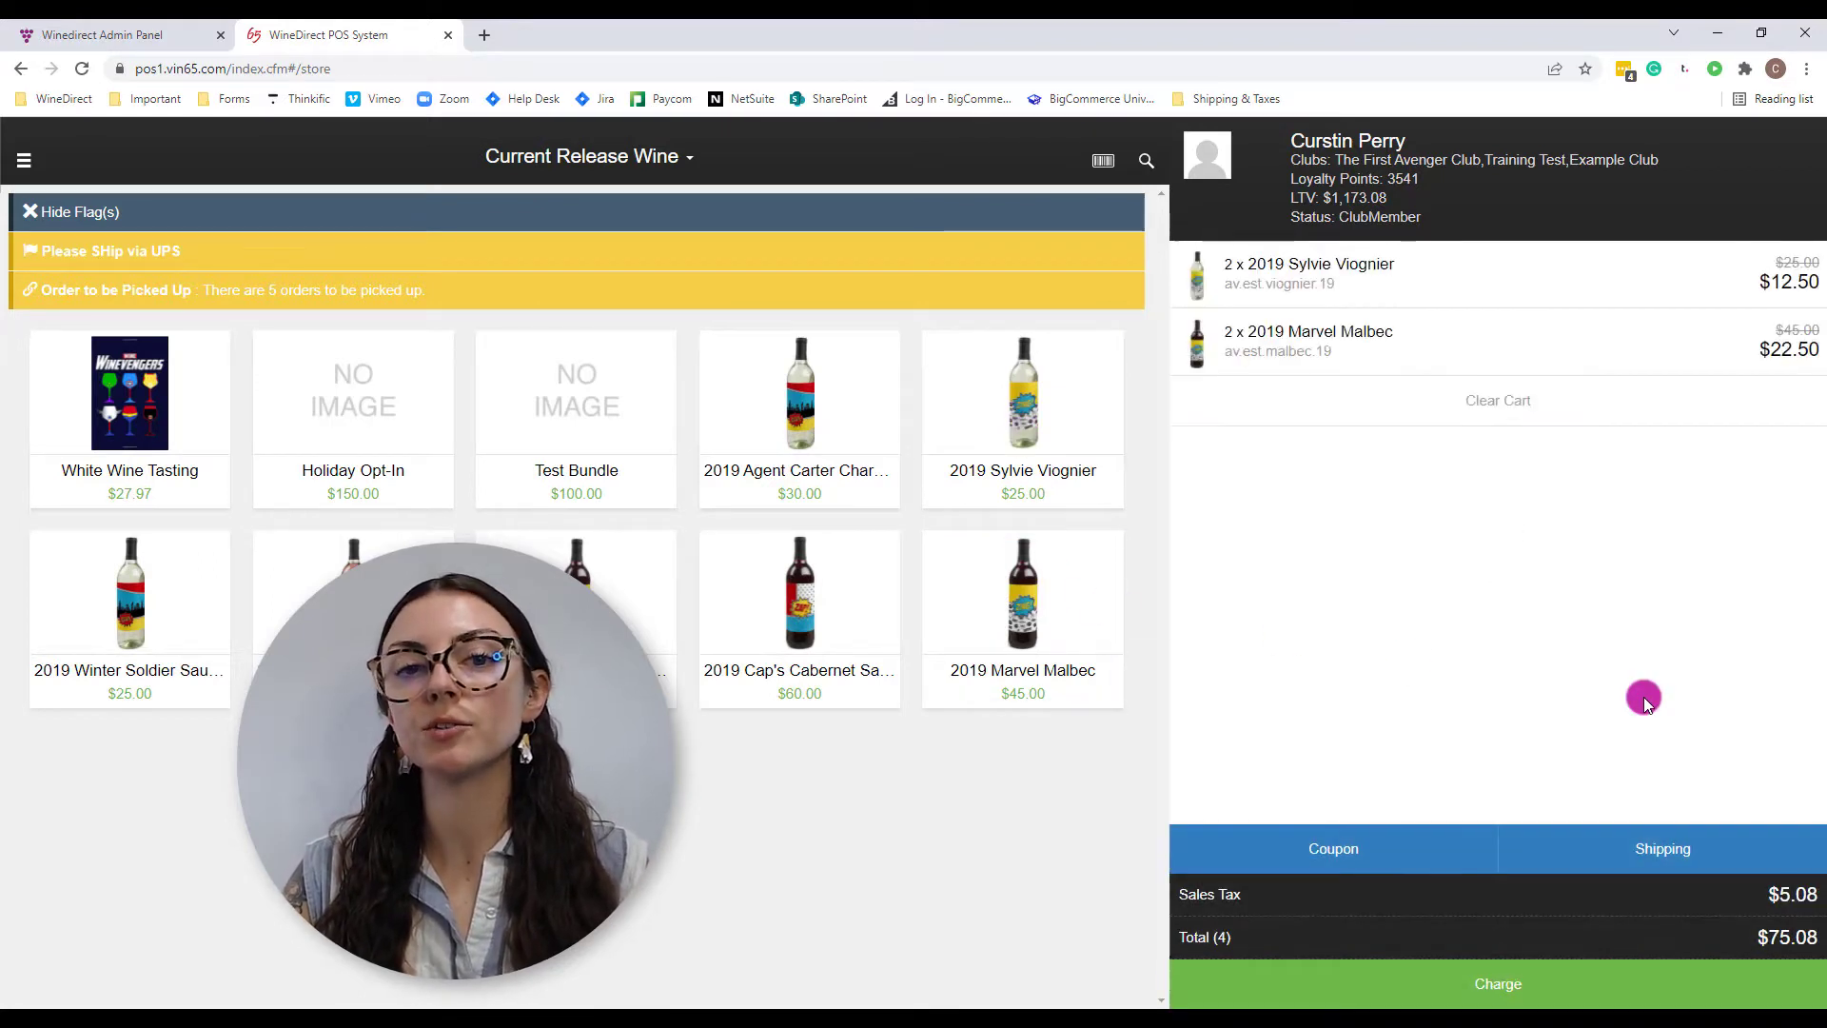
{"action": "left_click", "coordinate": [1661, 843]}
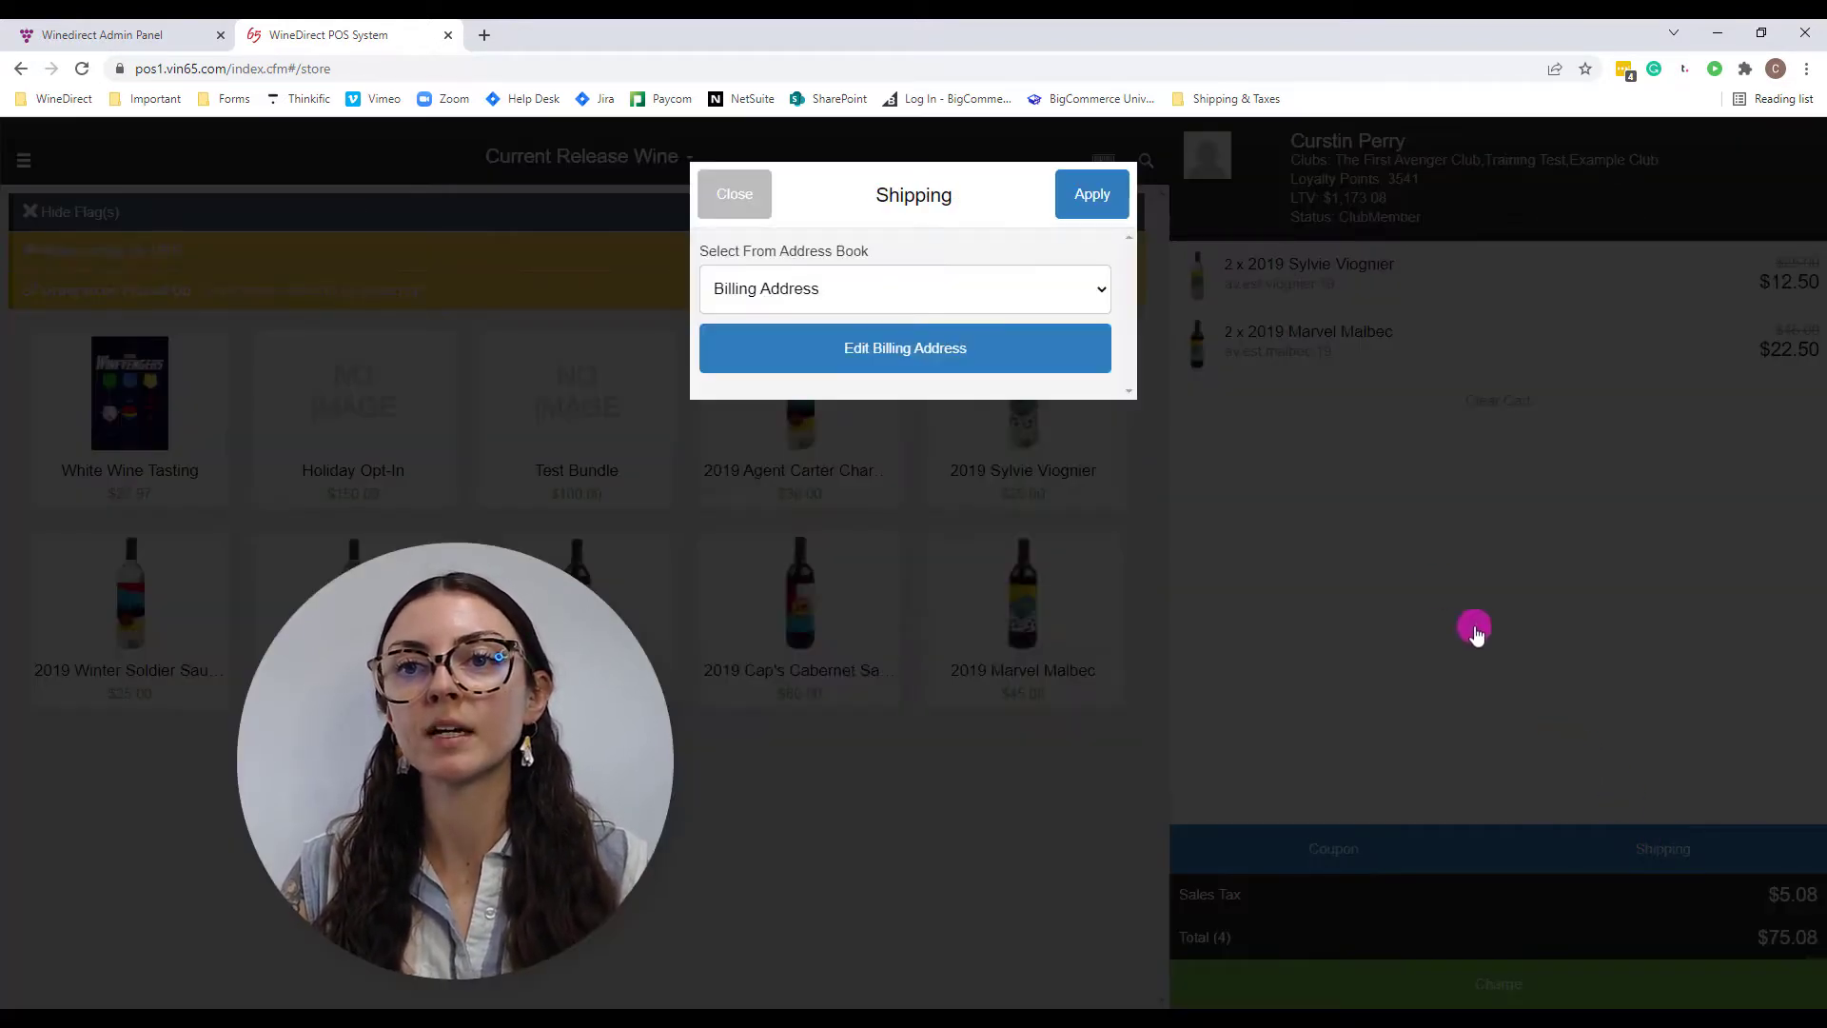
{"action": "left_click", "coordinate": [1102, 204]}
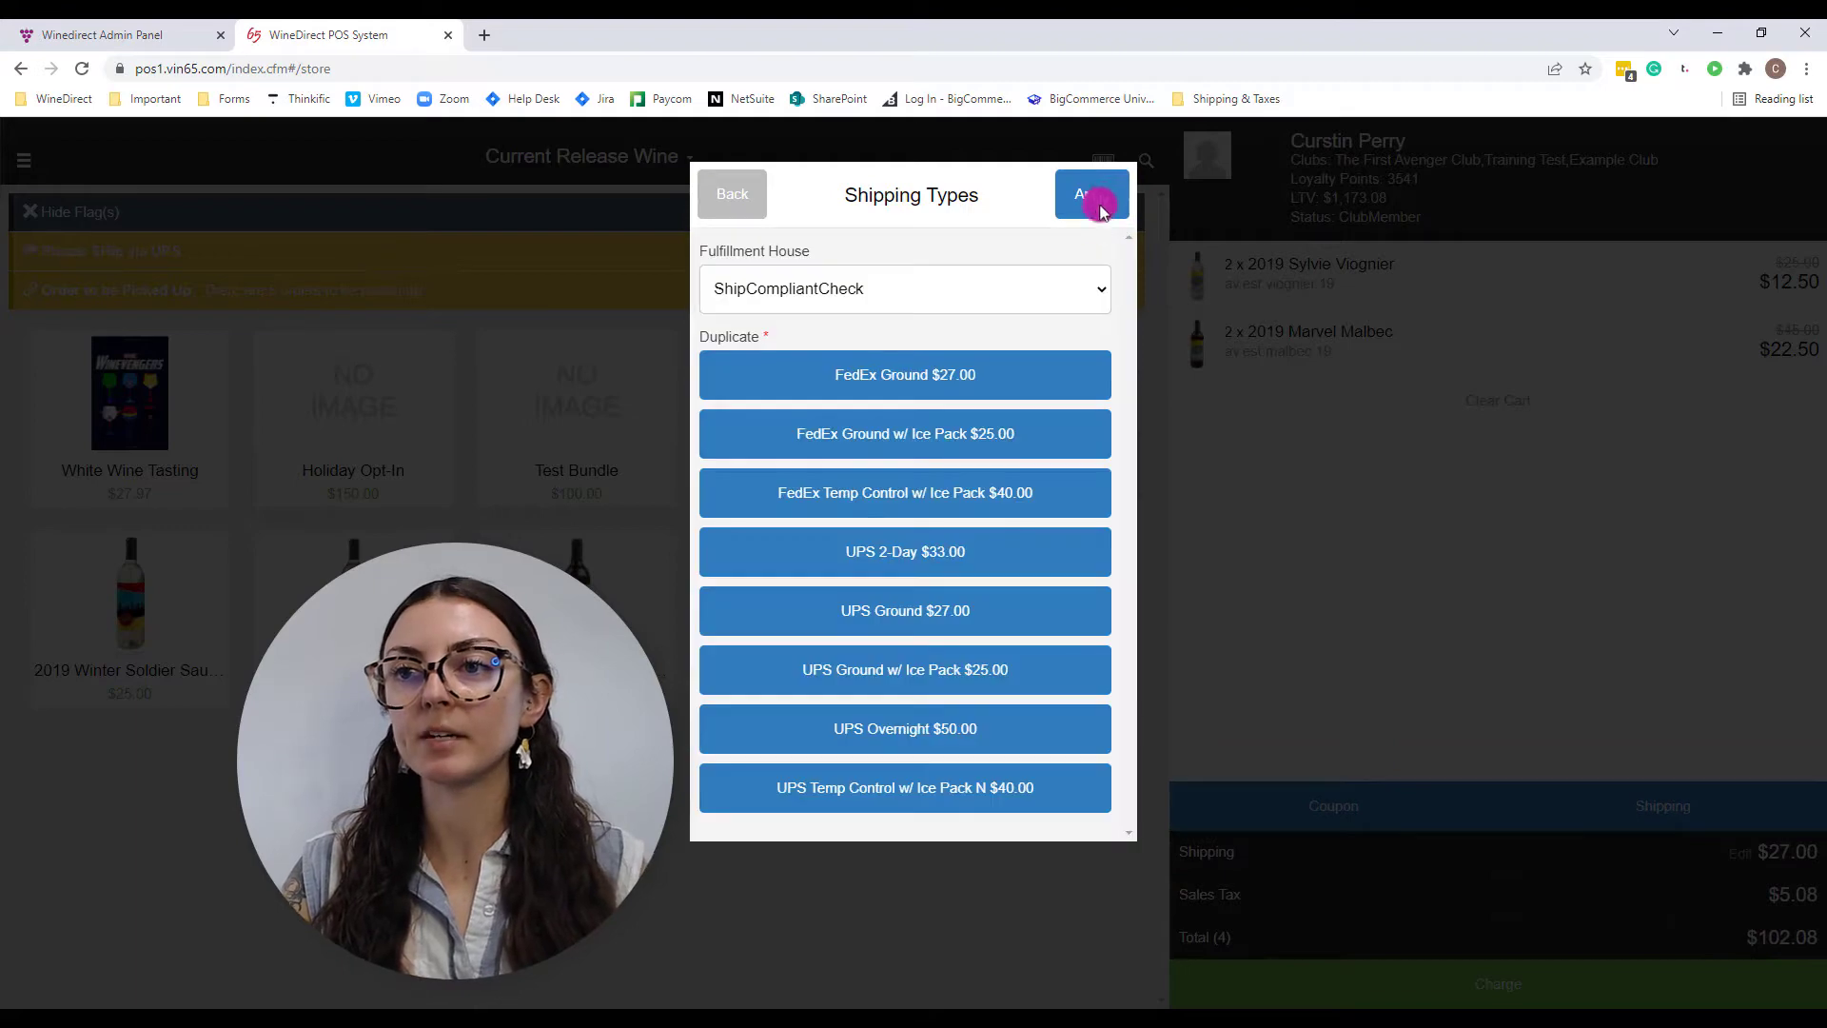
{"action": "left_click", "coordinate": [1050, 376]}
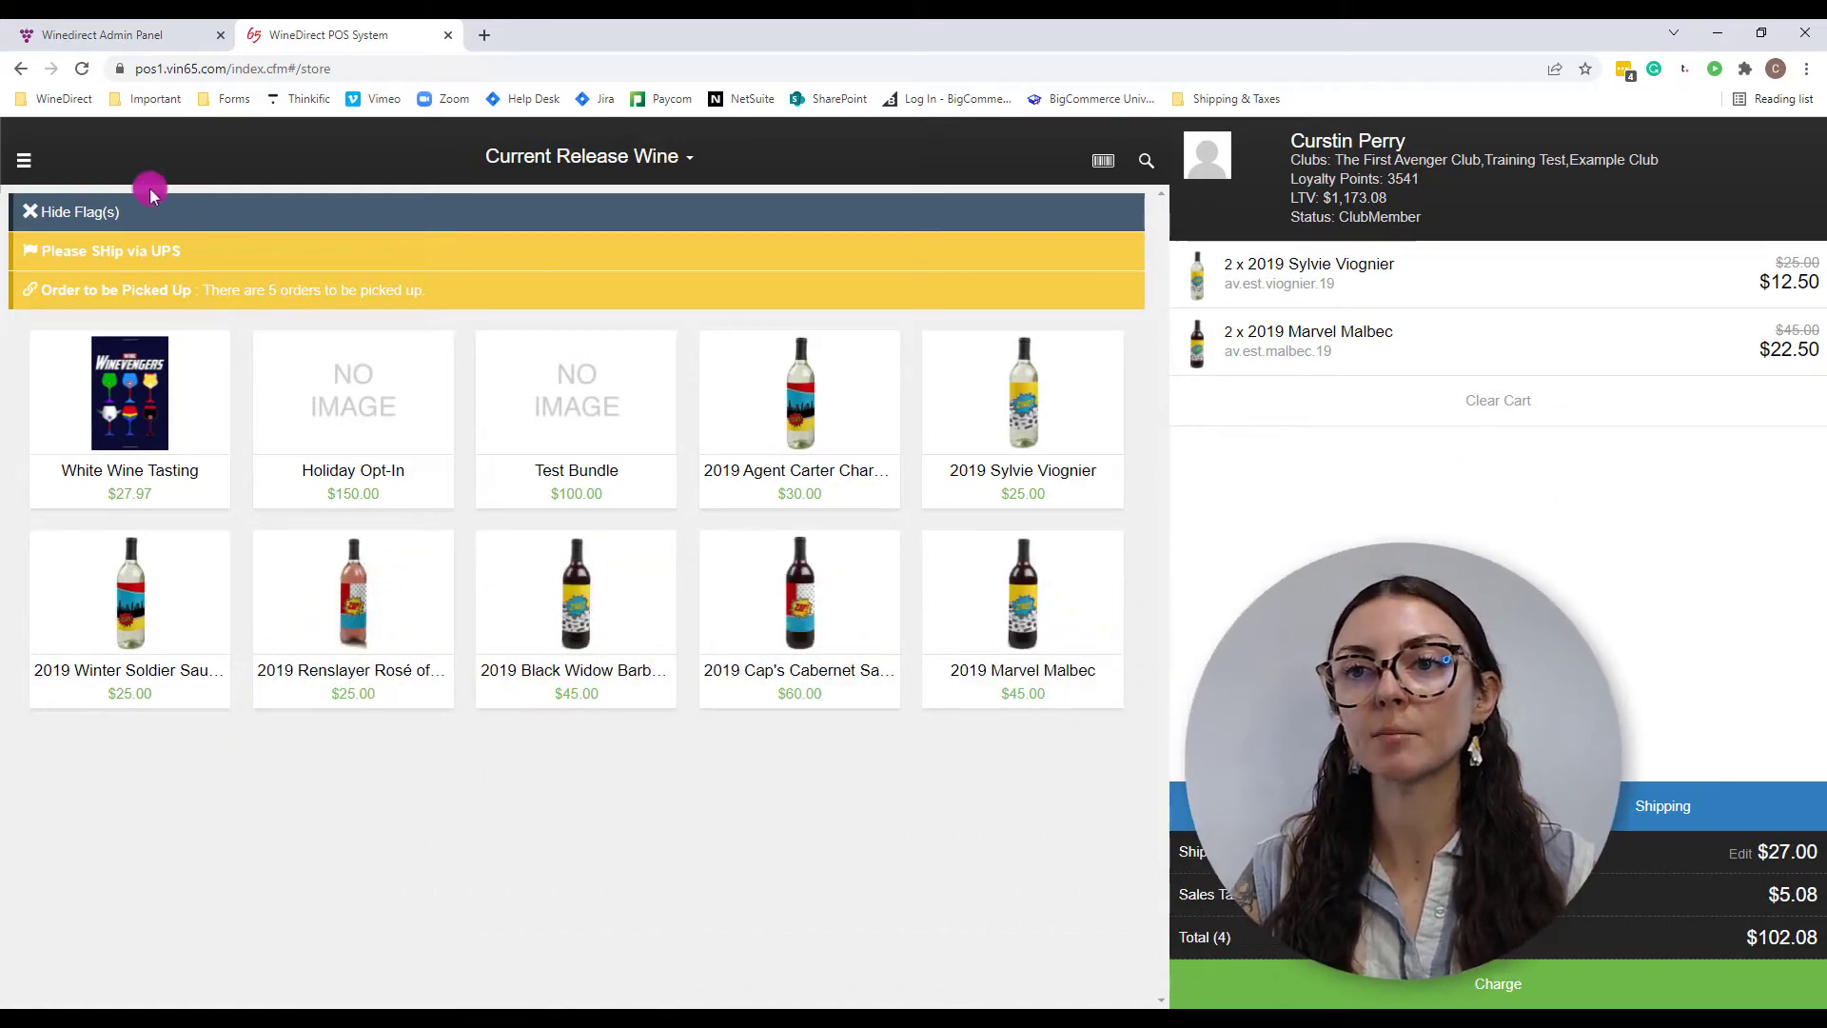
Preview the order's receipt for printing with Save as PDF as the destination, and leave the preview without saving.
{"action": "left_click", "coordinate": [24, 161]}
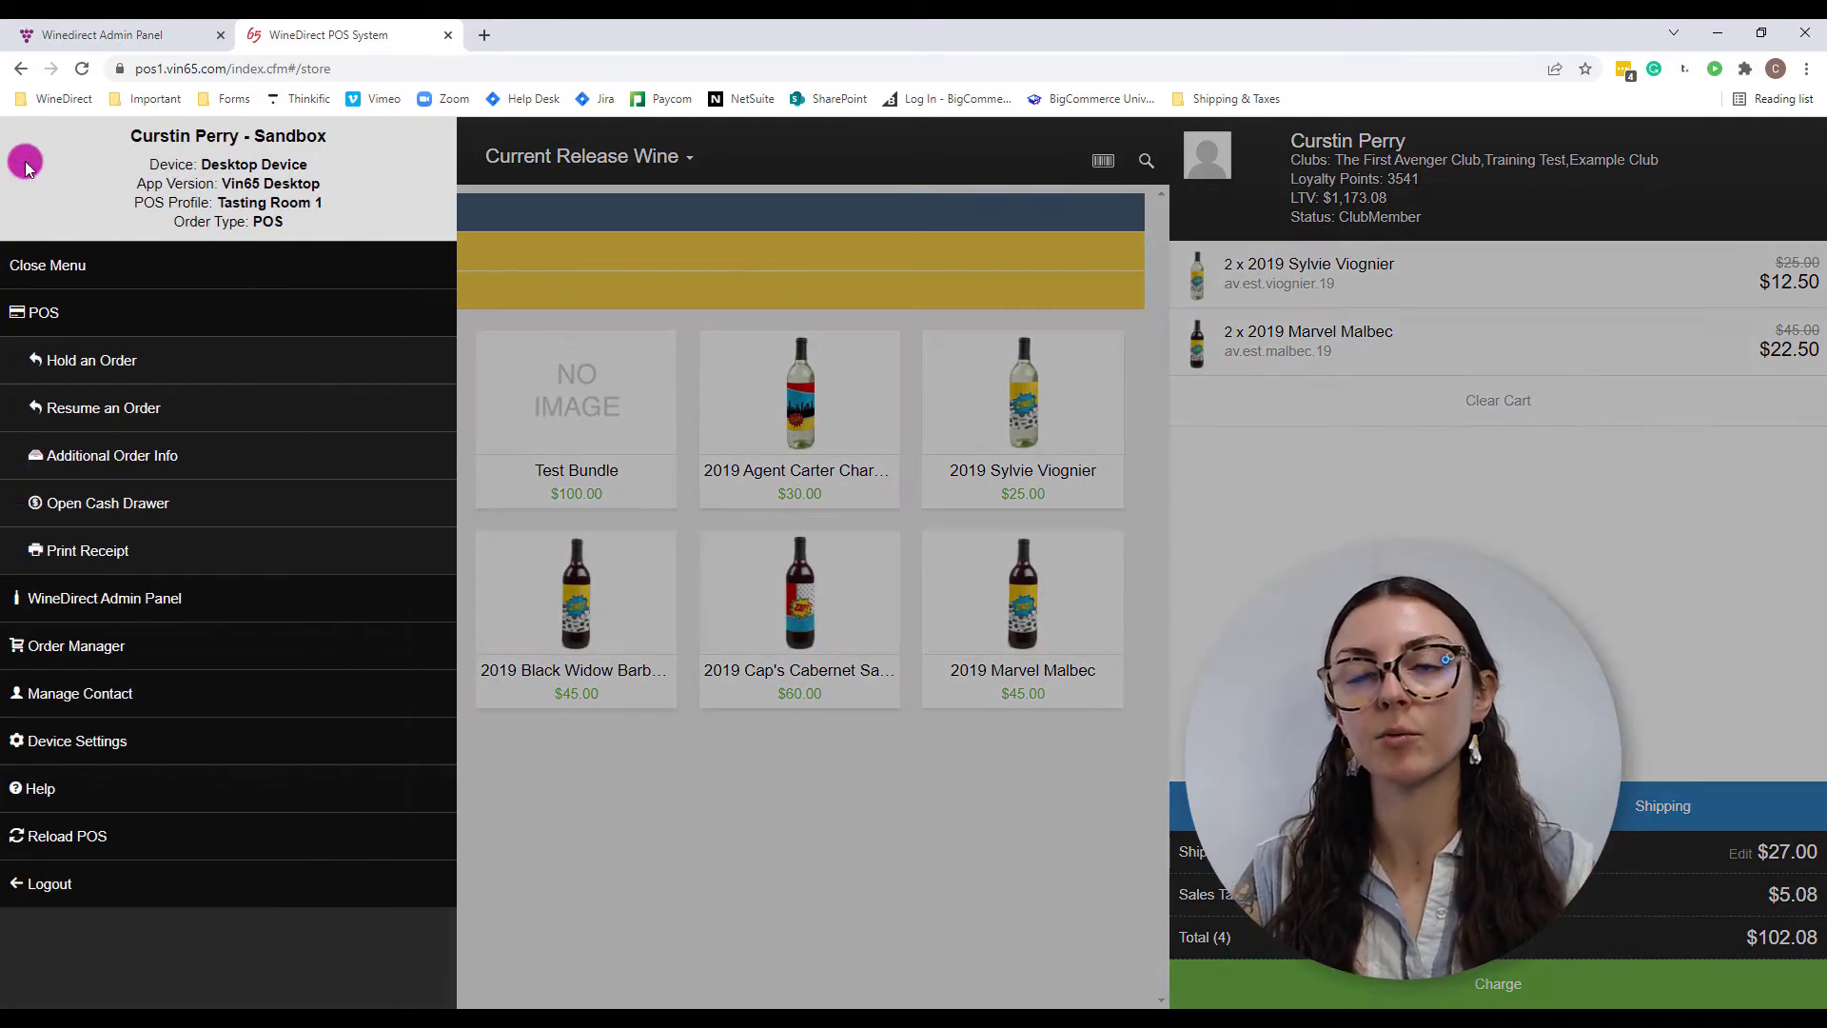
{"action": "left_click", "coordinate": [142, 548]}
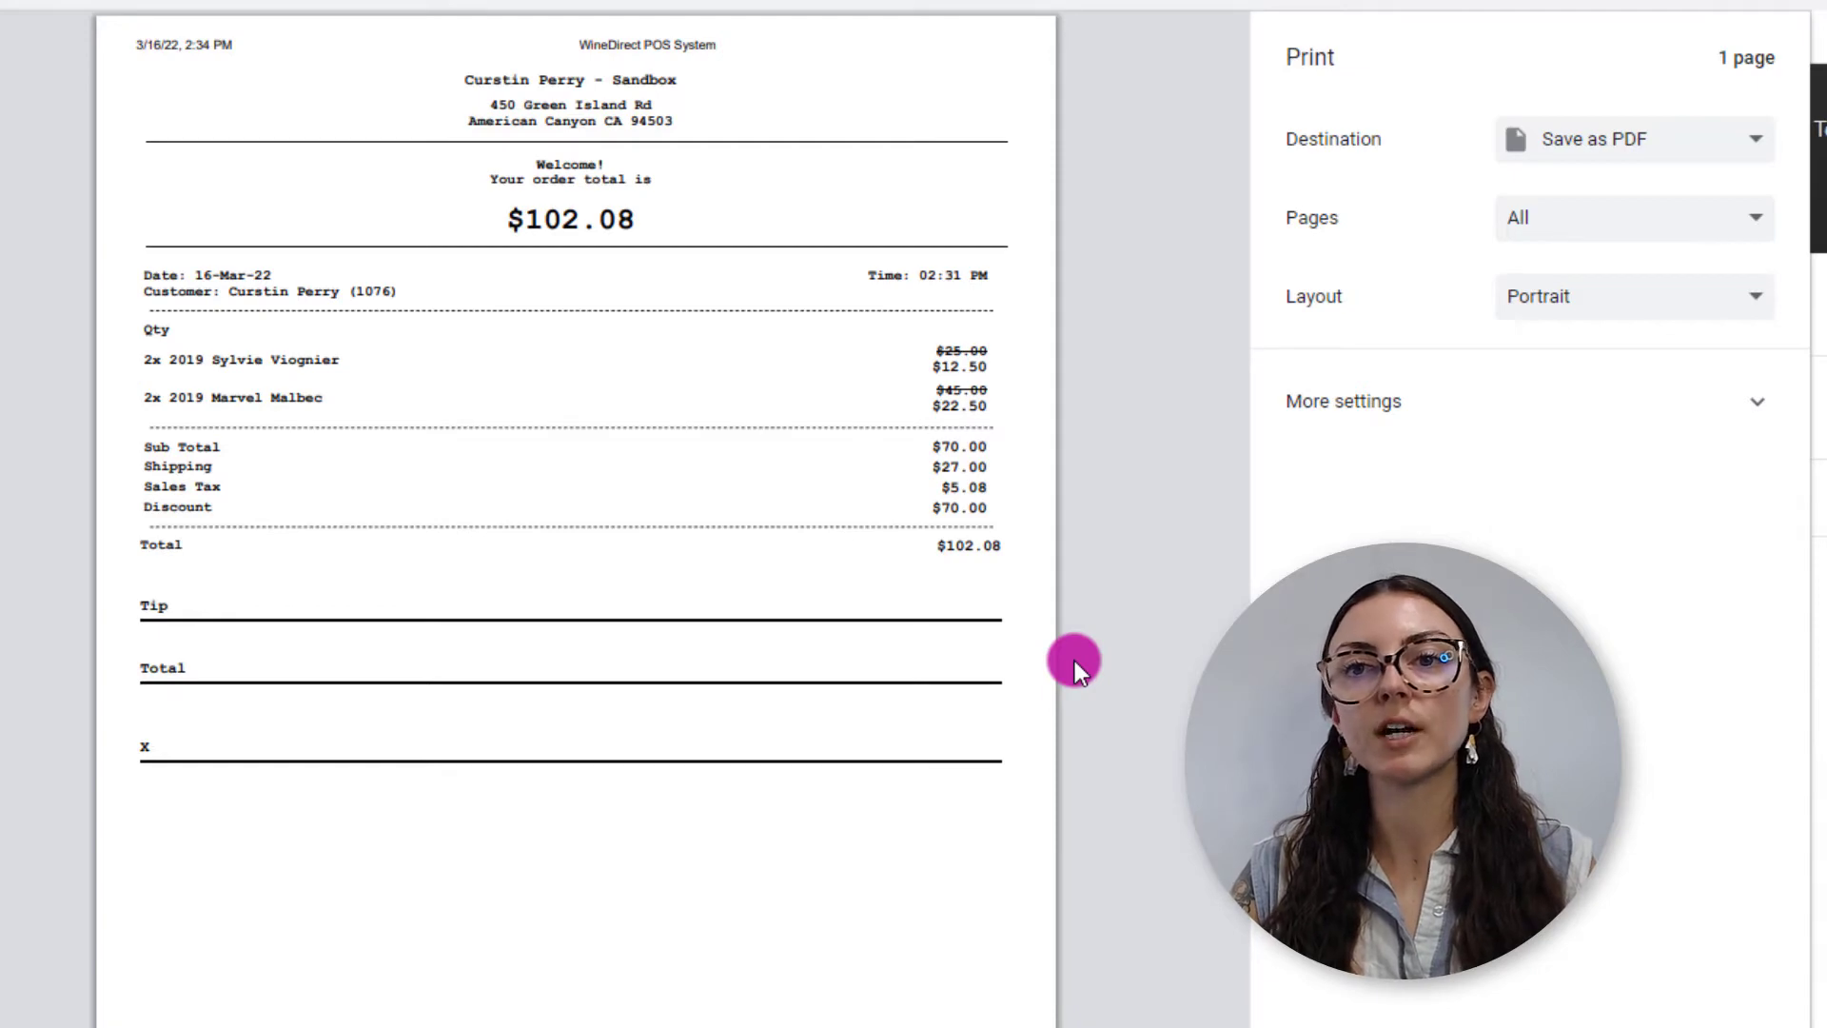
{"action": "left_click", "coordinate": [1639, 138]}
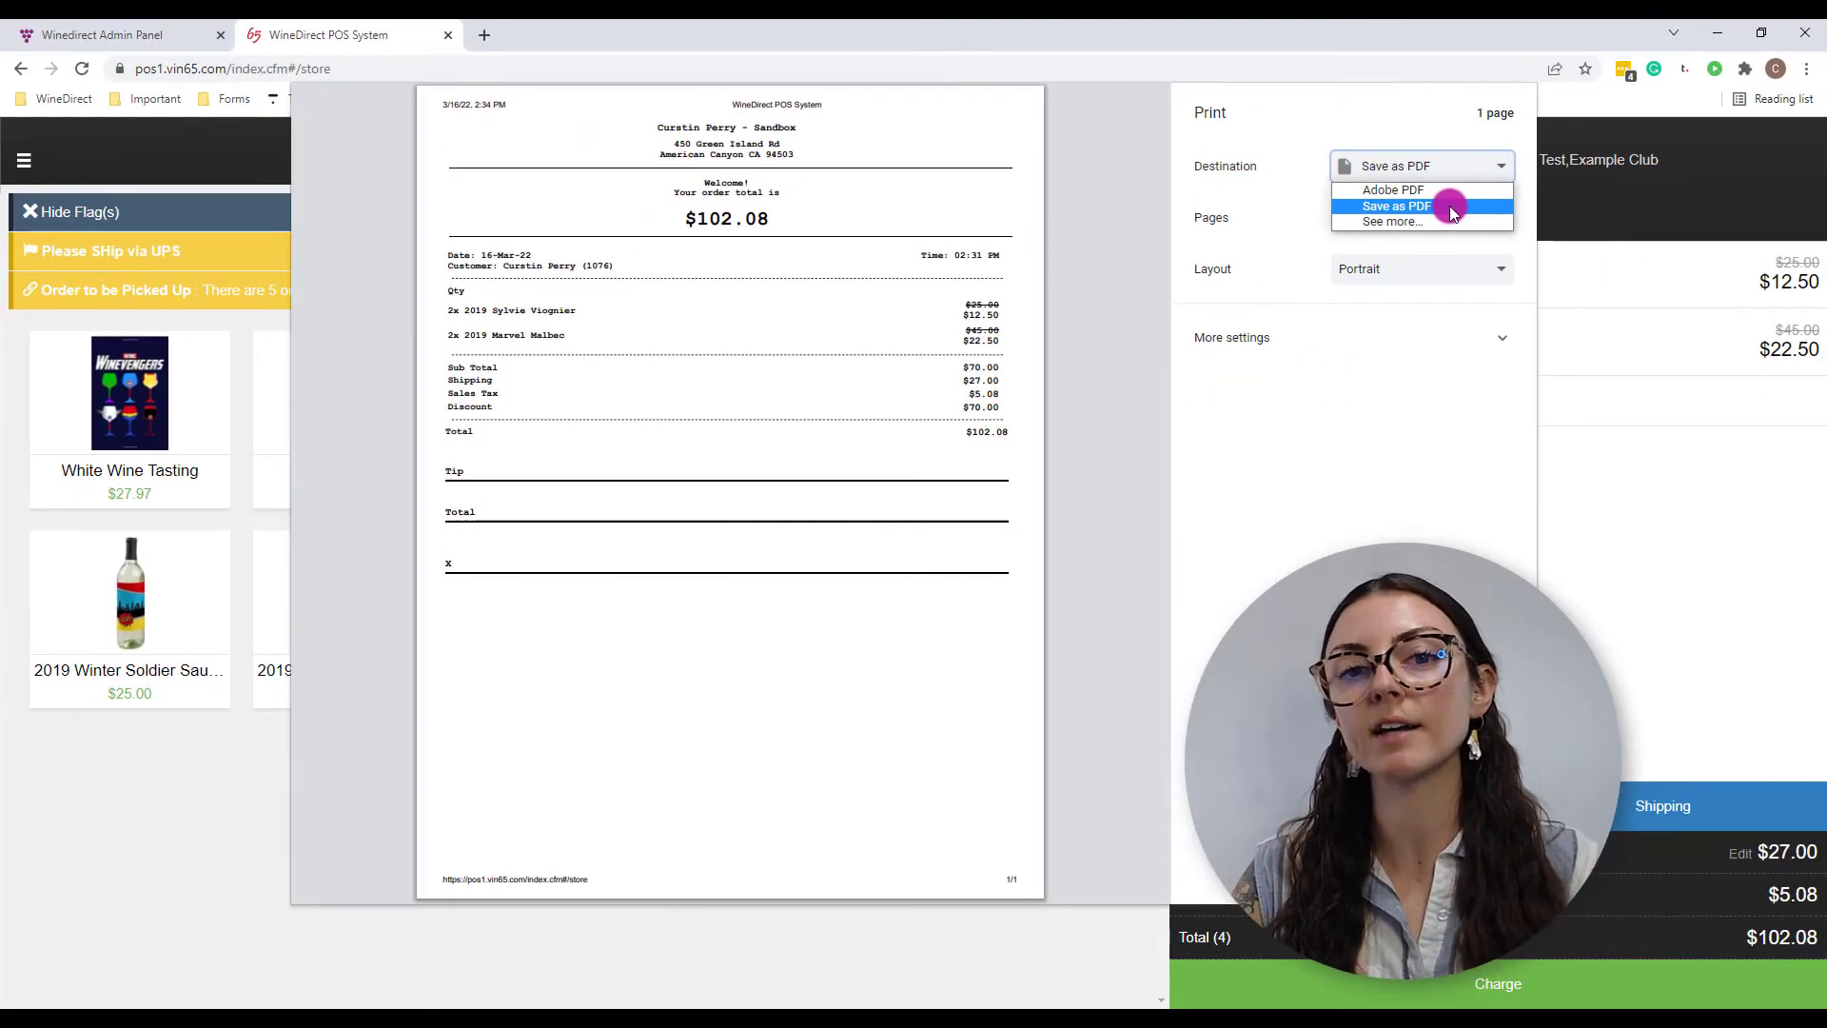
{"action": "left_click", "coordinate": [1449, 205]}
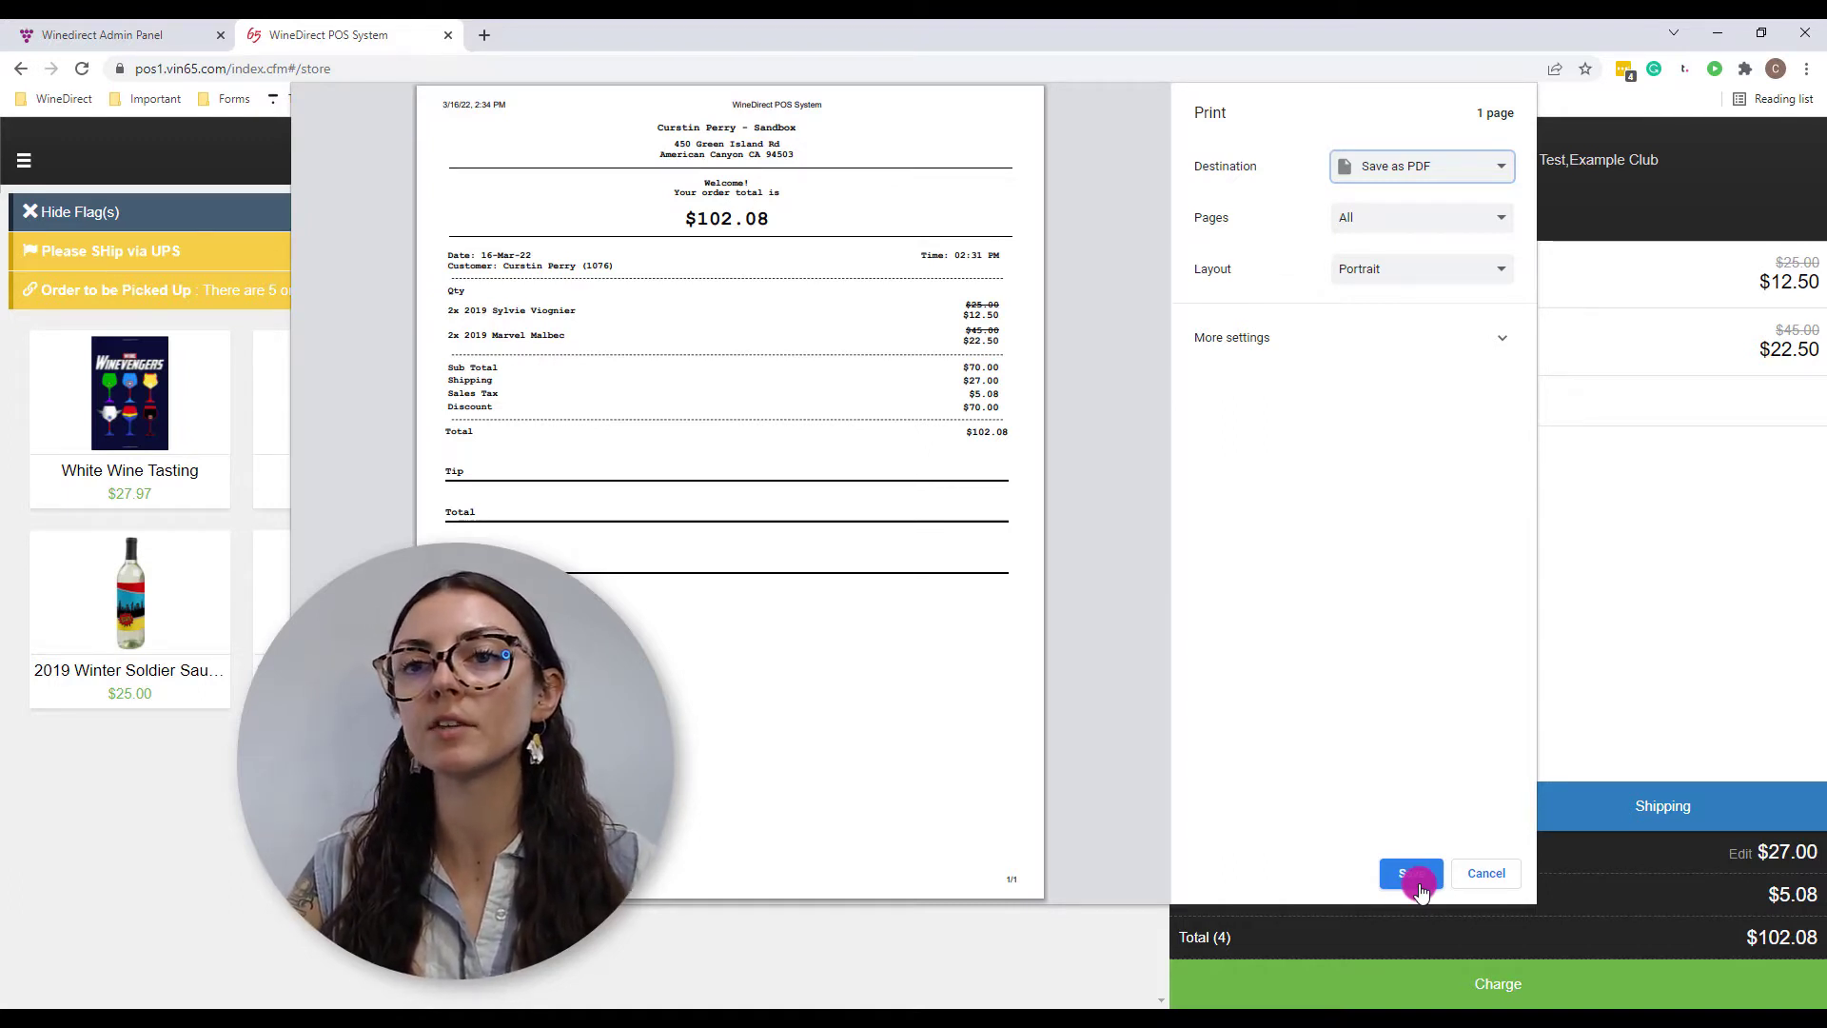
{"action": "left_click", "coordinate": [1483, 875]}
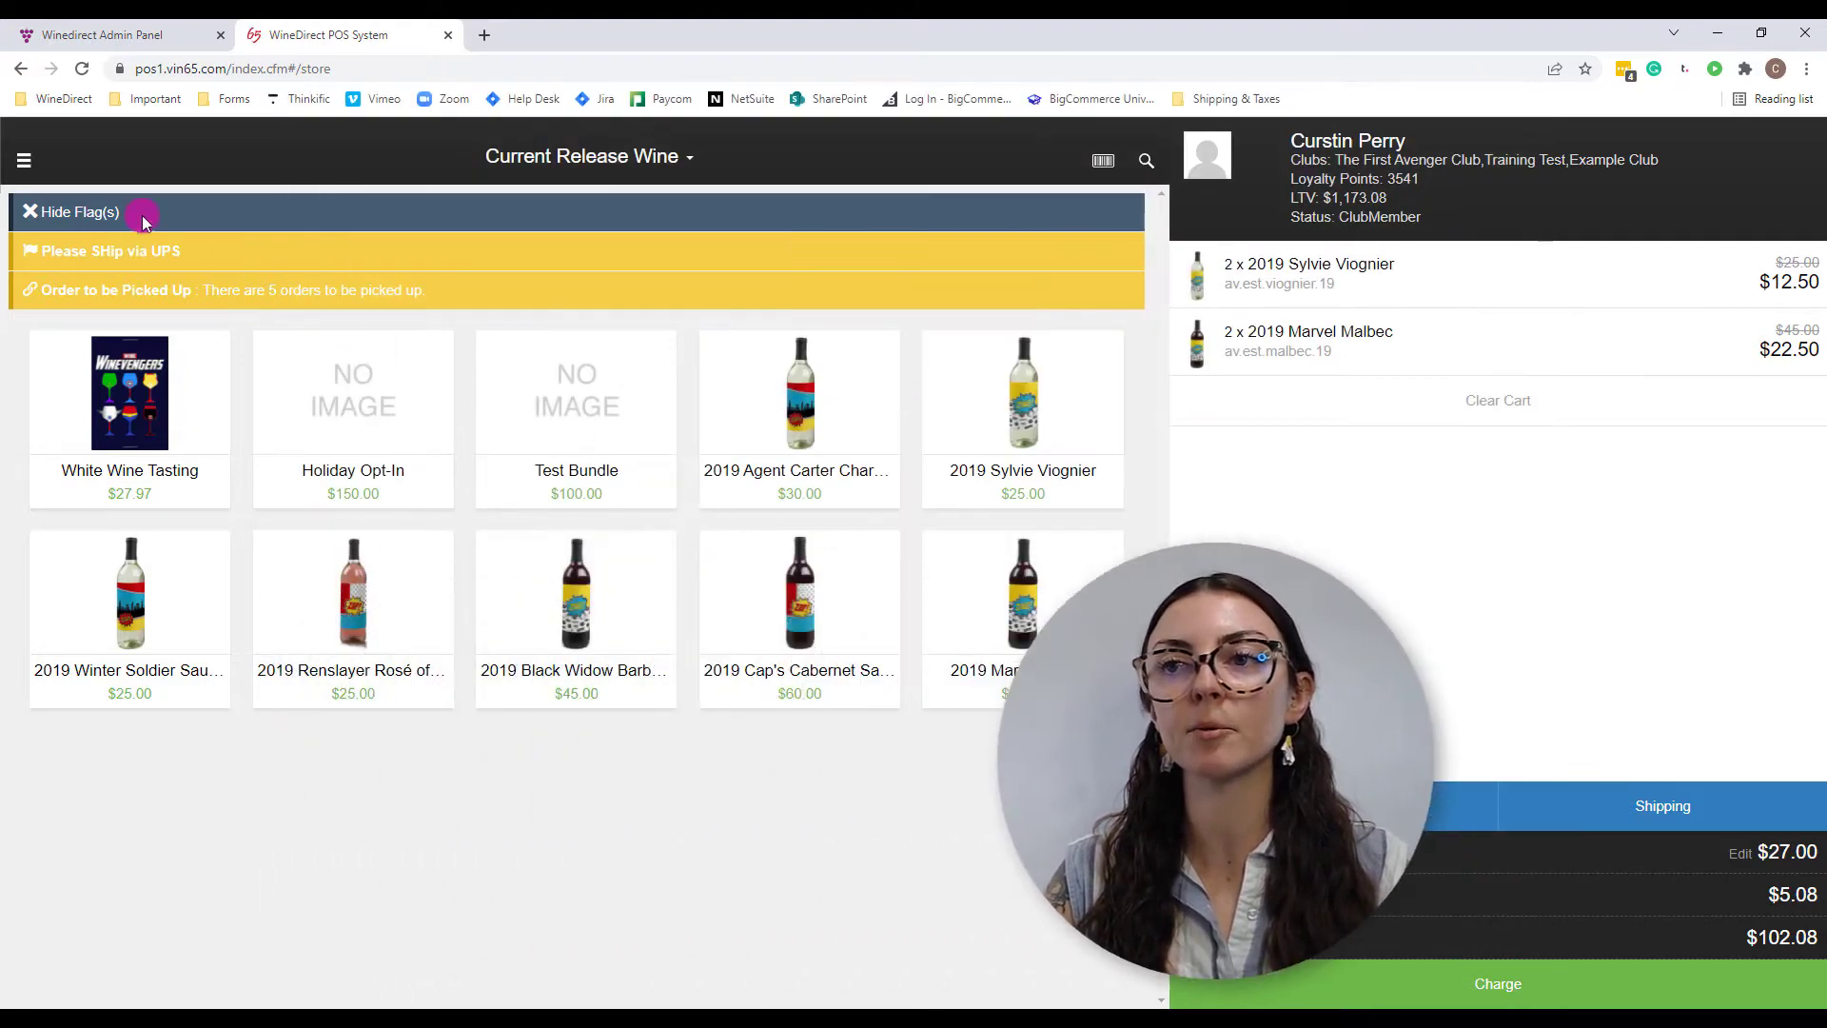
Put the current order on hold under the prefilled customer nickname and email address.
{"action": "left_click", "coordinate": [23, 160]}
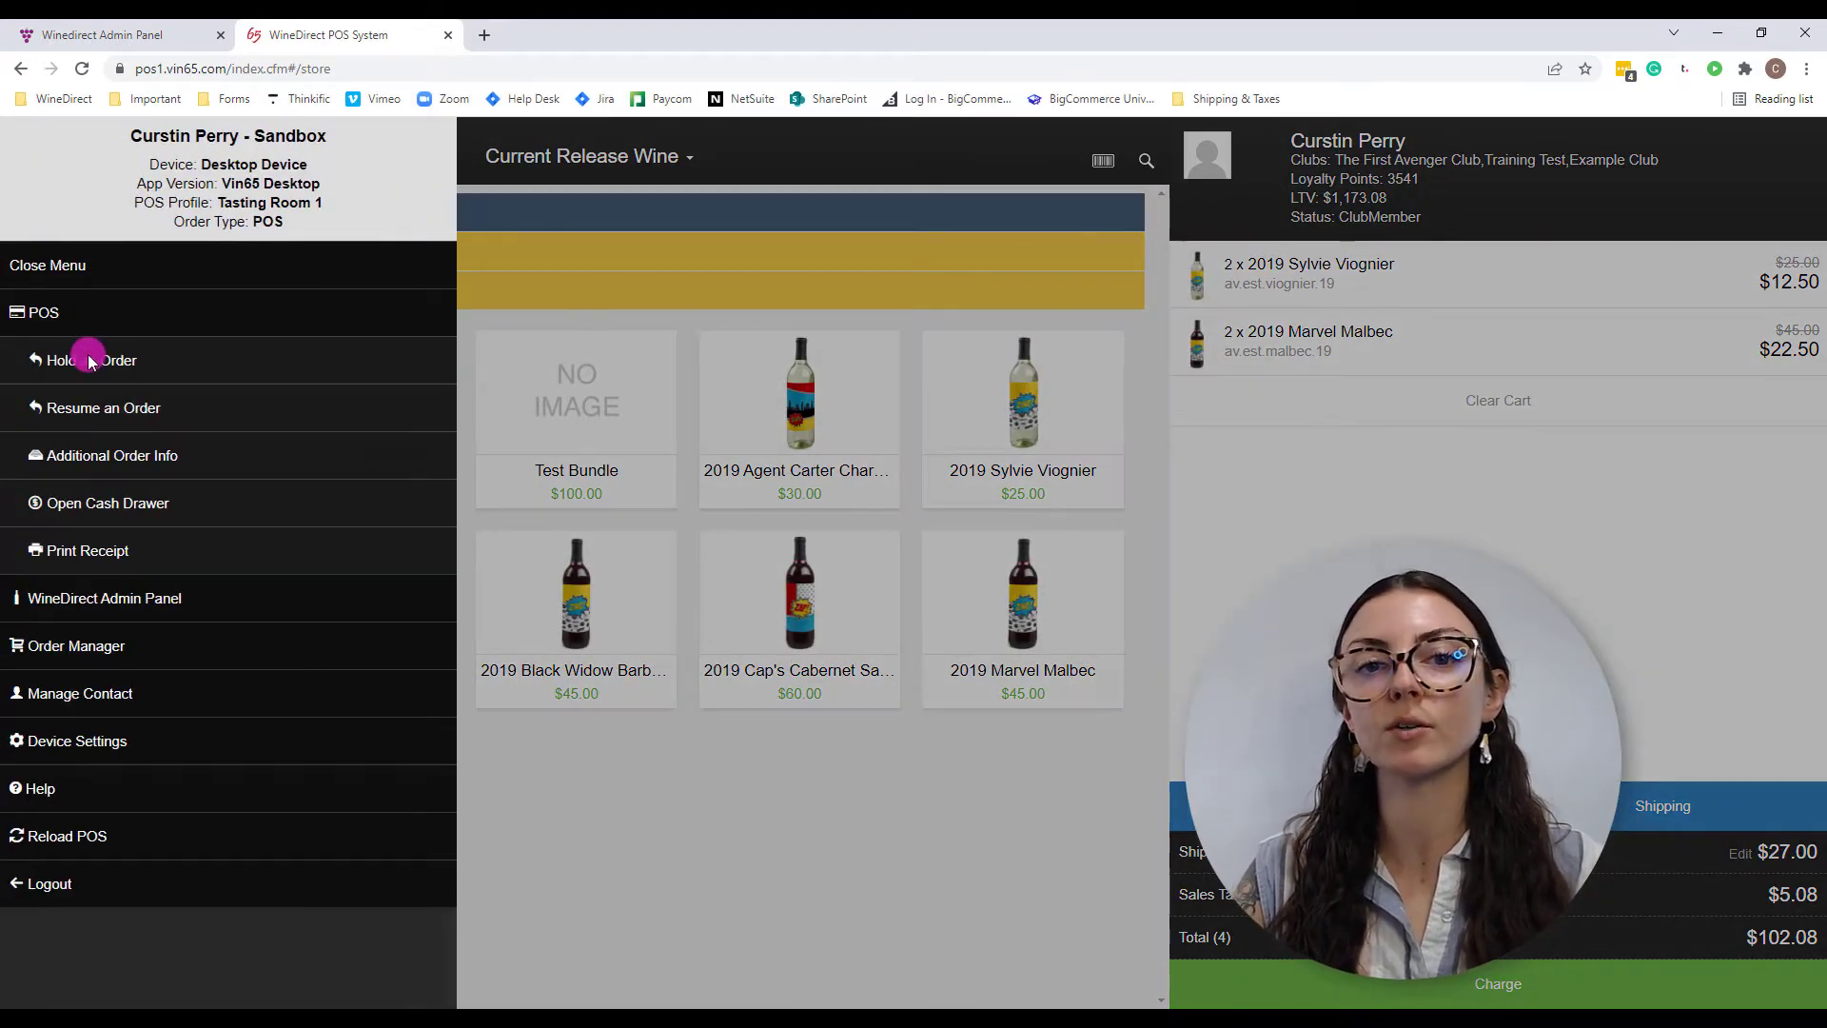
{"action": "left_click", "coordinate": [87, 359]}
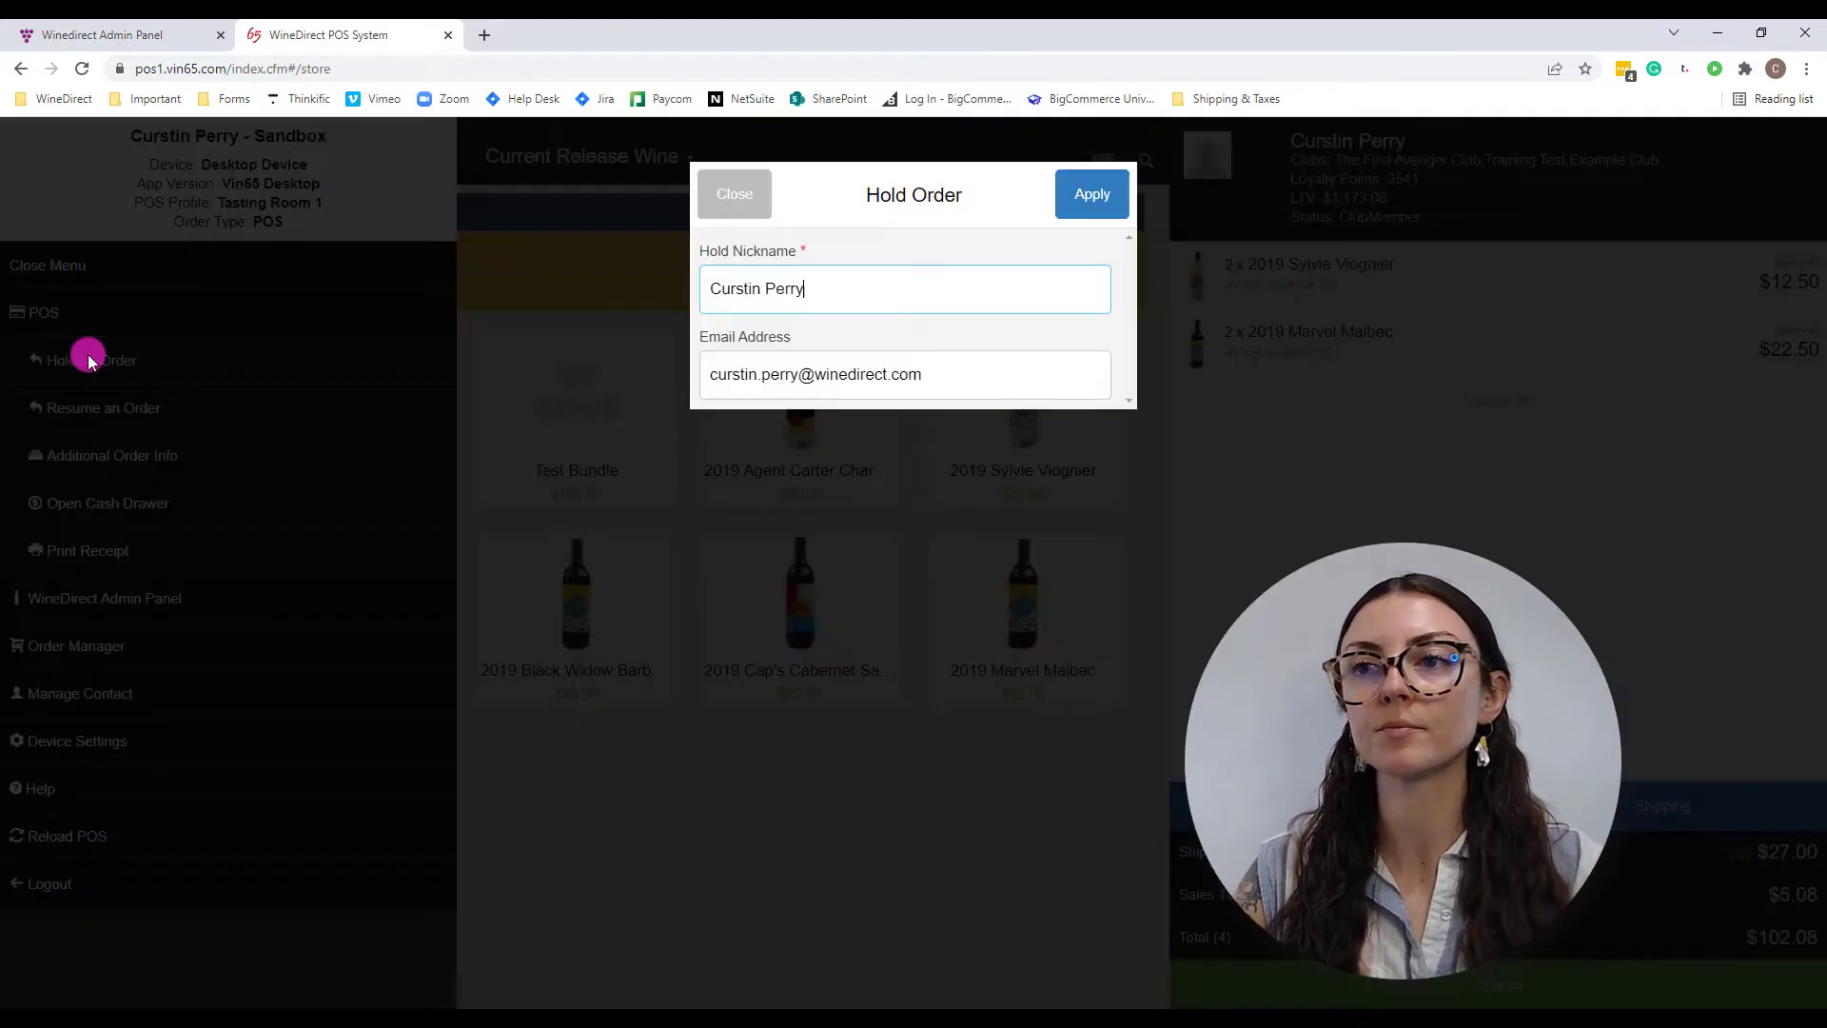
{"action": "left_click", "coordinate": [1113, 207]}
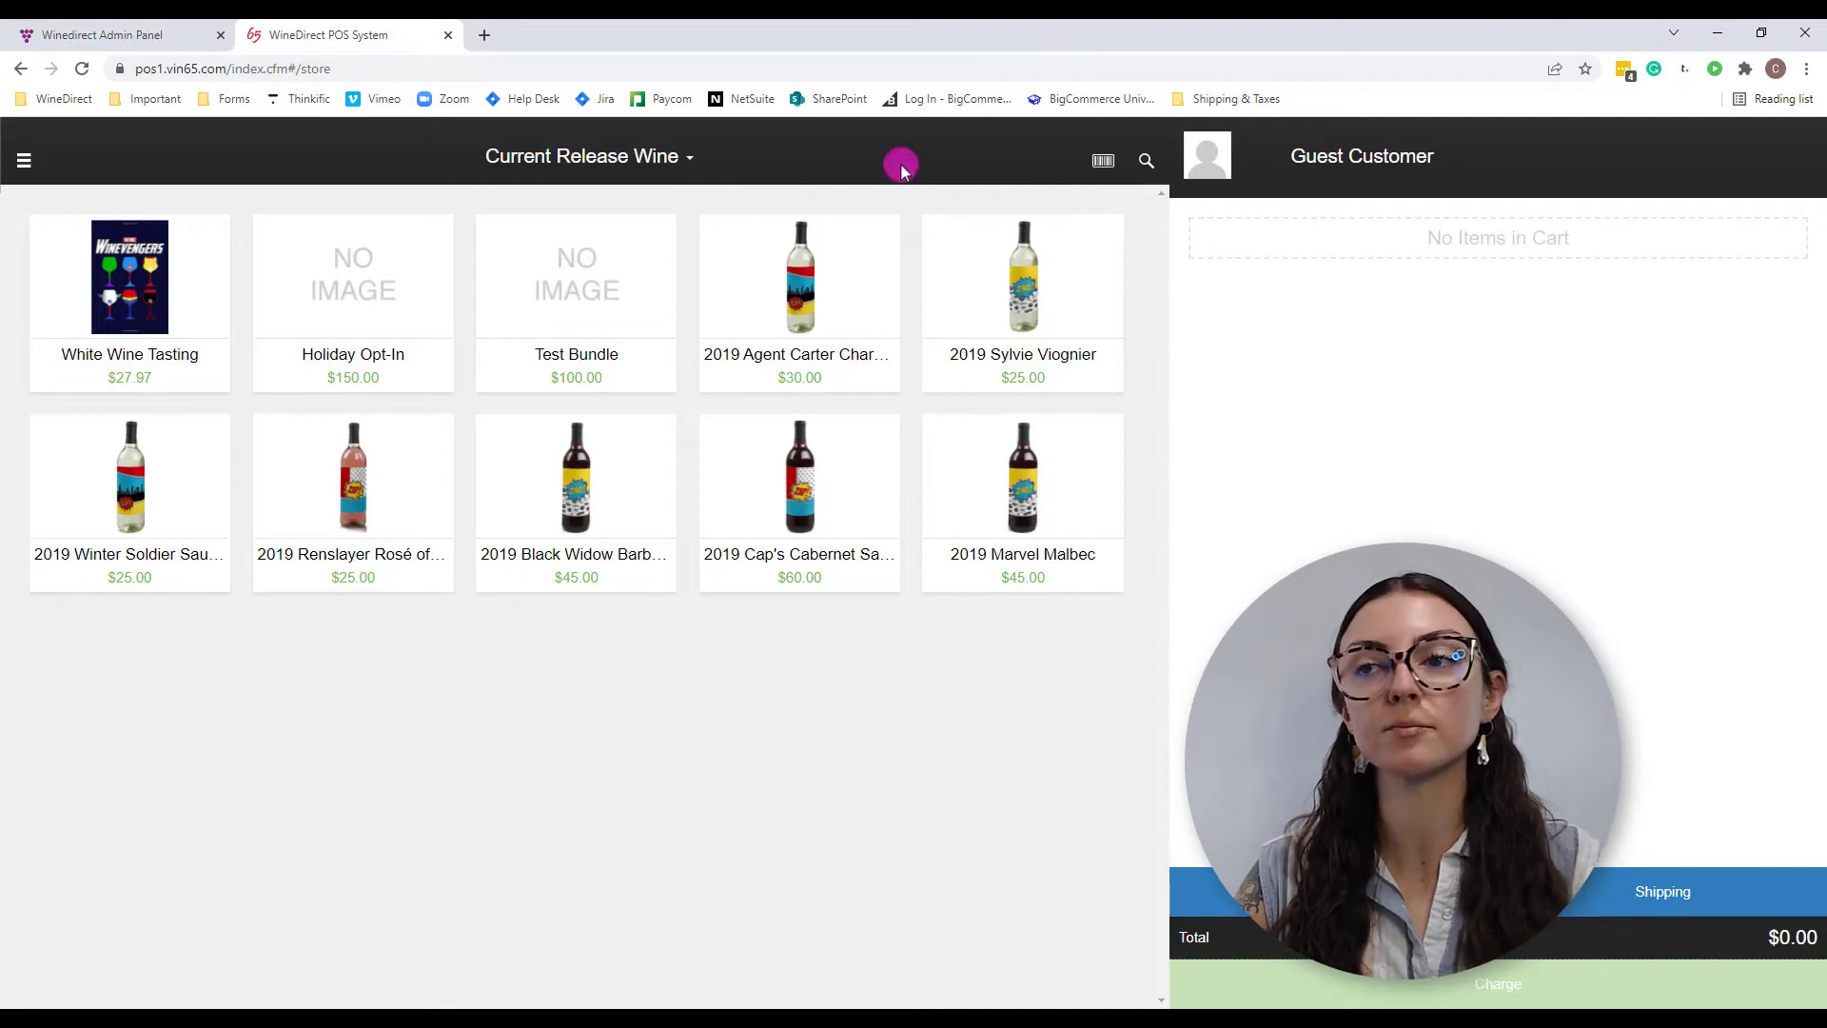
Switch to the Winedirect Admin Panel and start a new order in the store's order section.
{"action": "left_click", "coordinate": [150, 34]}
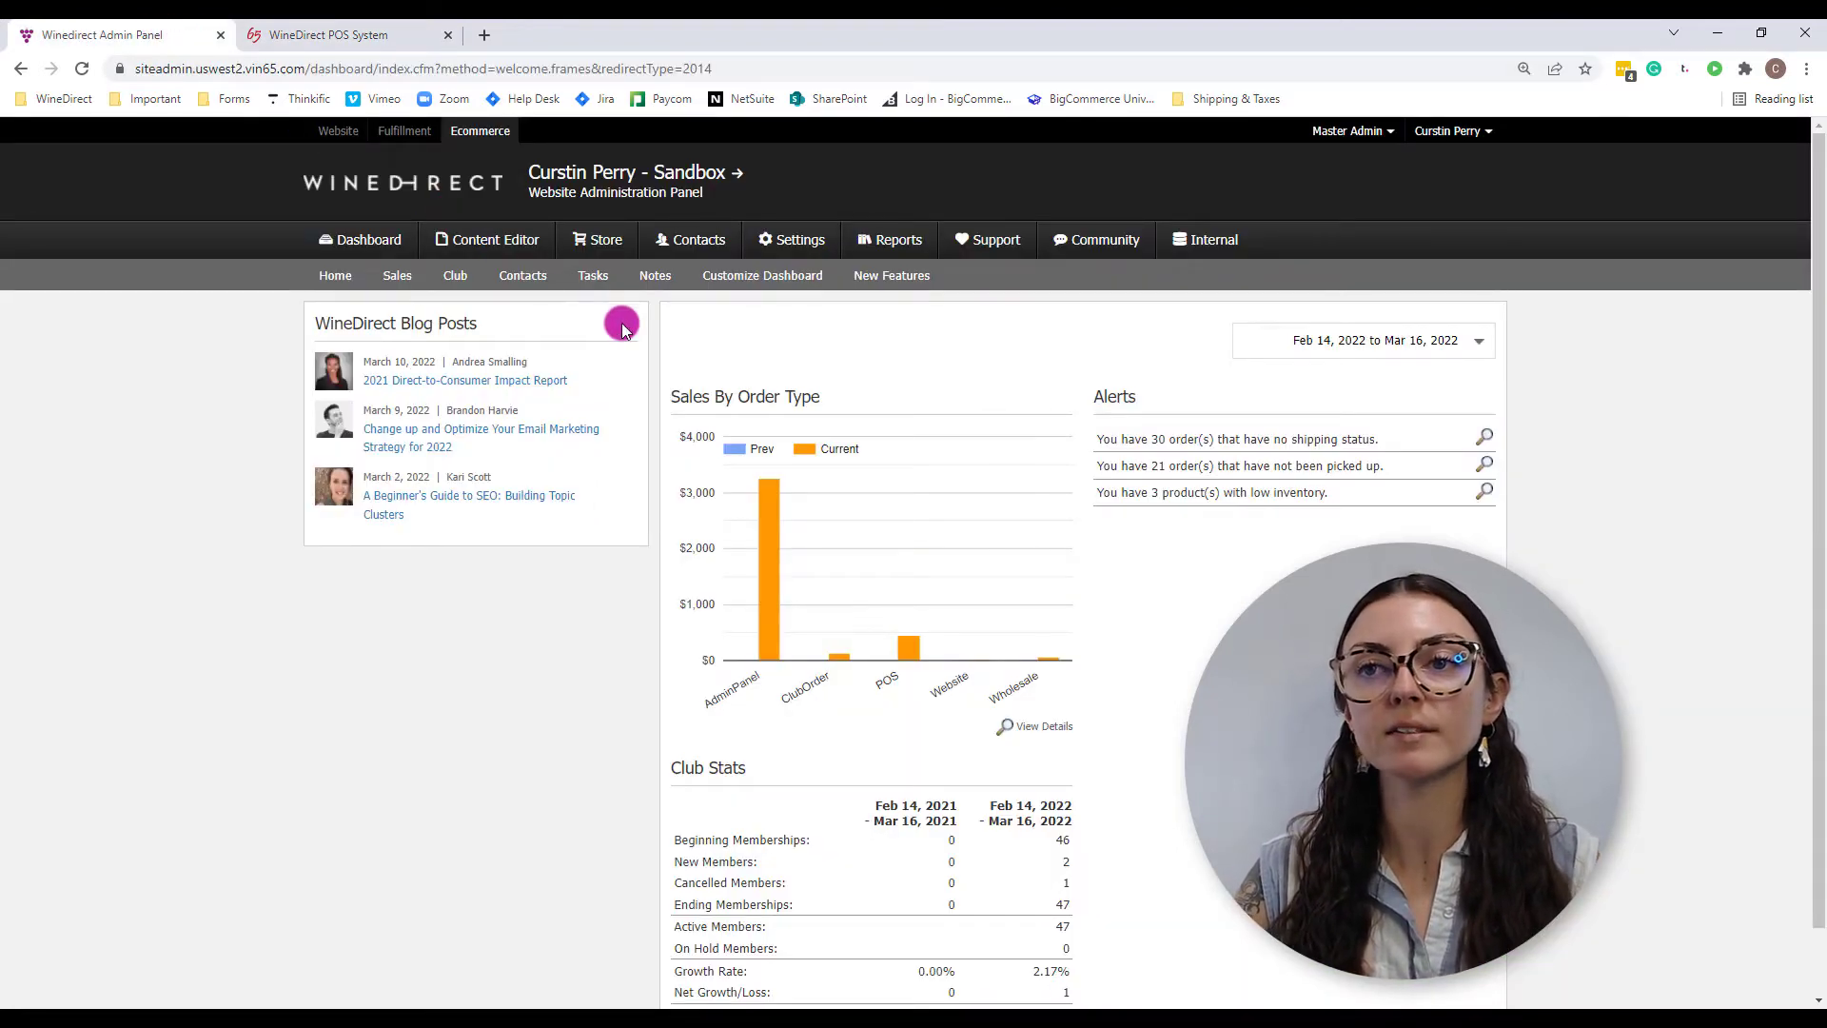
{"action": "left_click", "coordinate": [593, 240]}
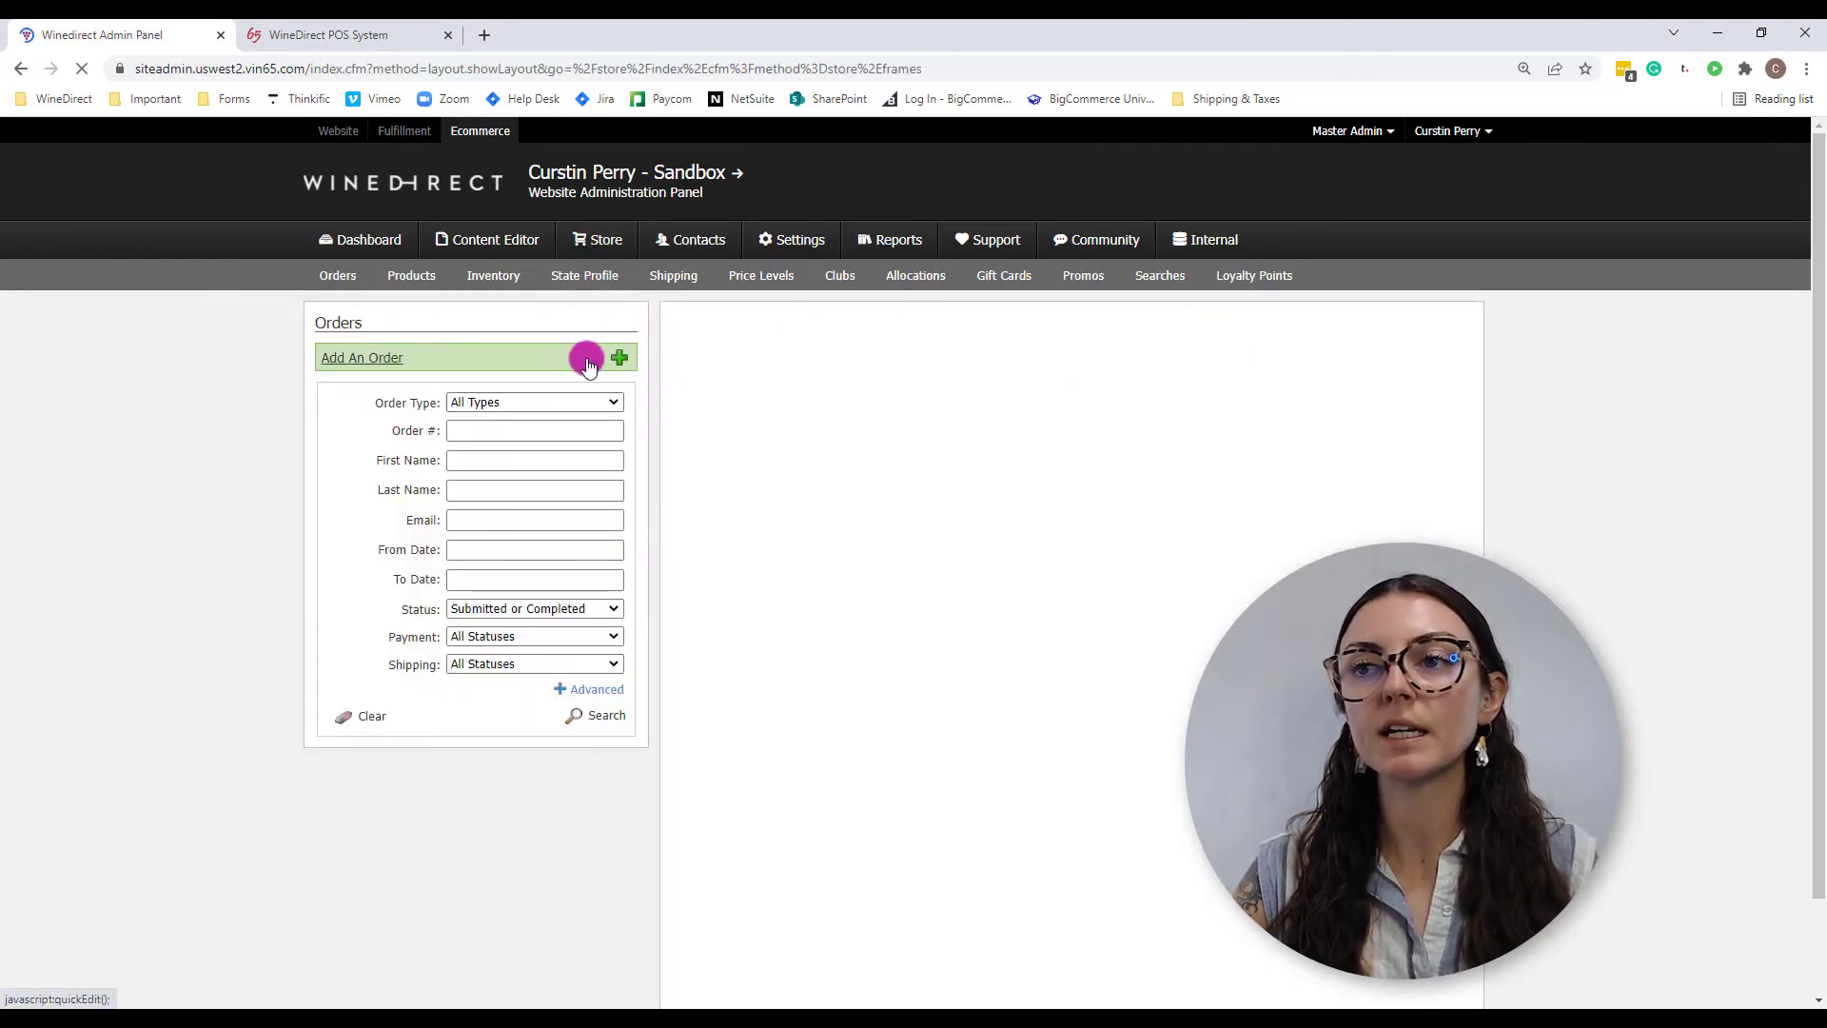
{"action": "left_click", "coordinate": [585, 358]}
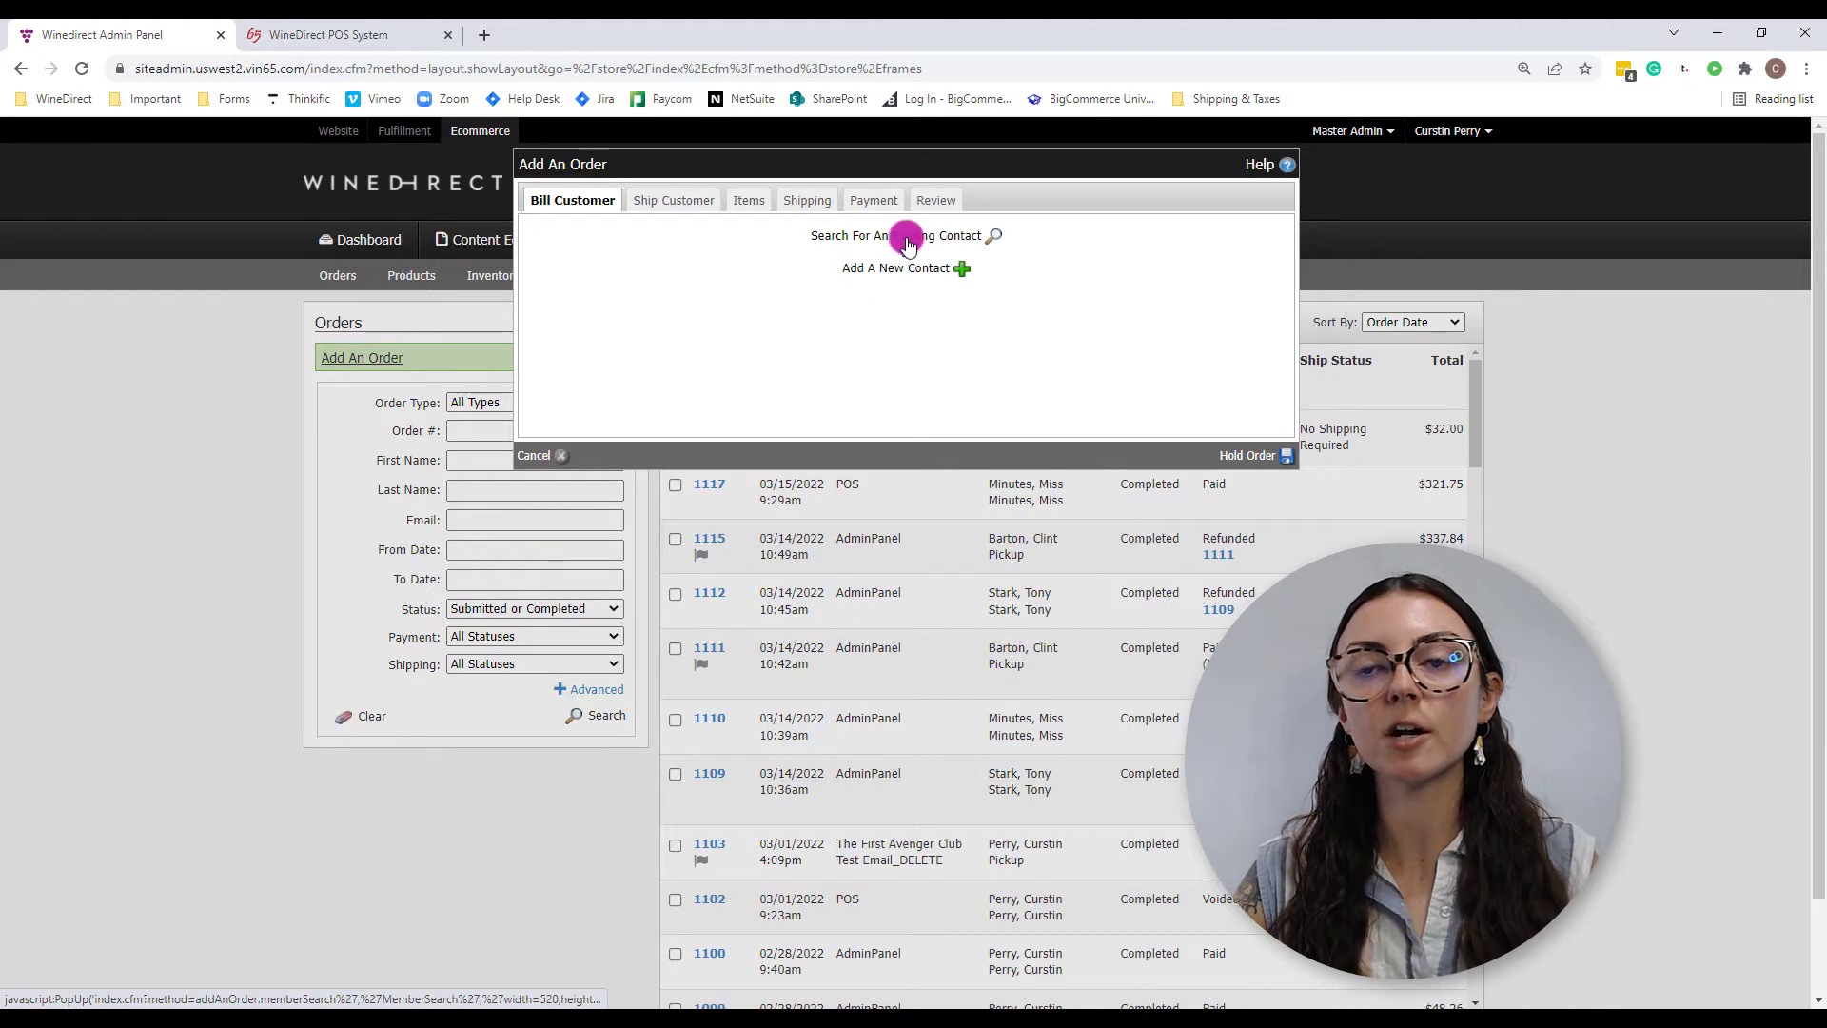
Search existing contacts by the customer's first name and select the non-wholesale match as the order's bill customer.
{"action": "left_click", "coordinate": [913, 235]}
{"action": "left_click", "coordinate": [194, 228]}
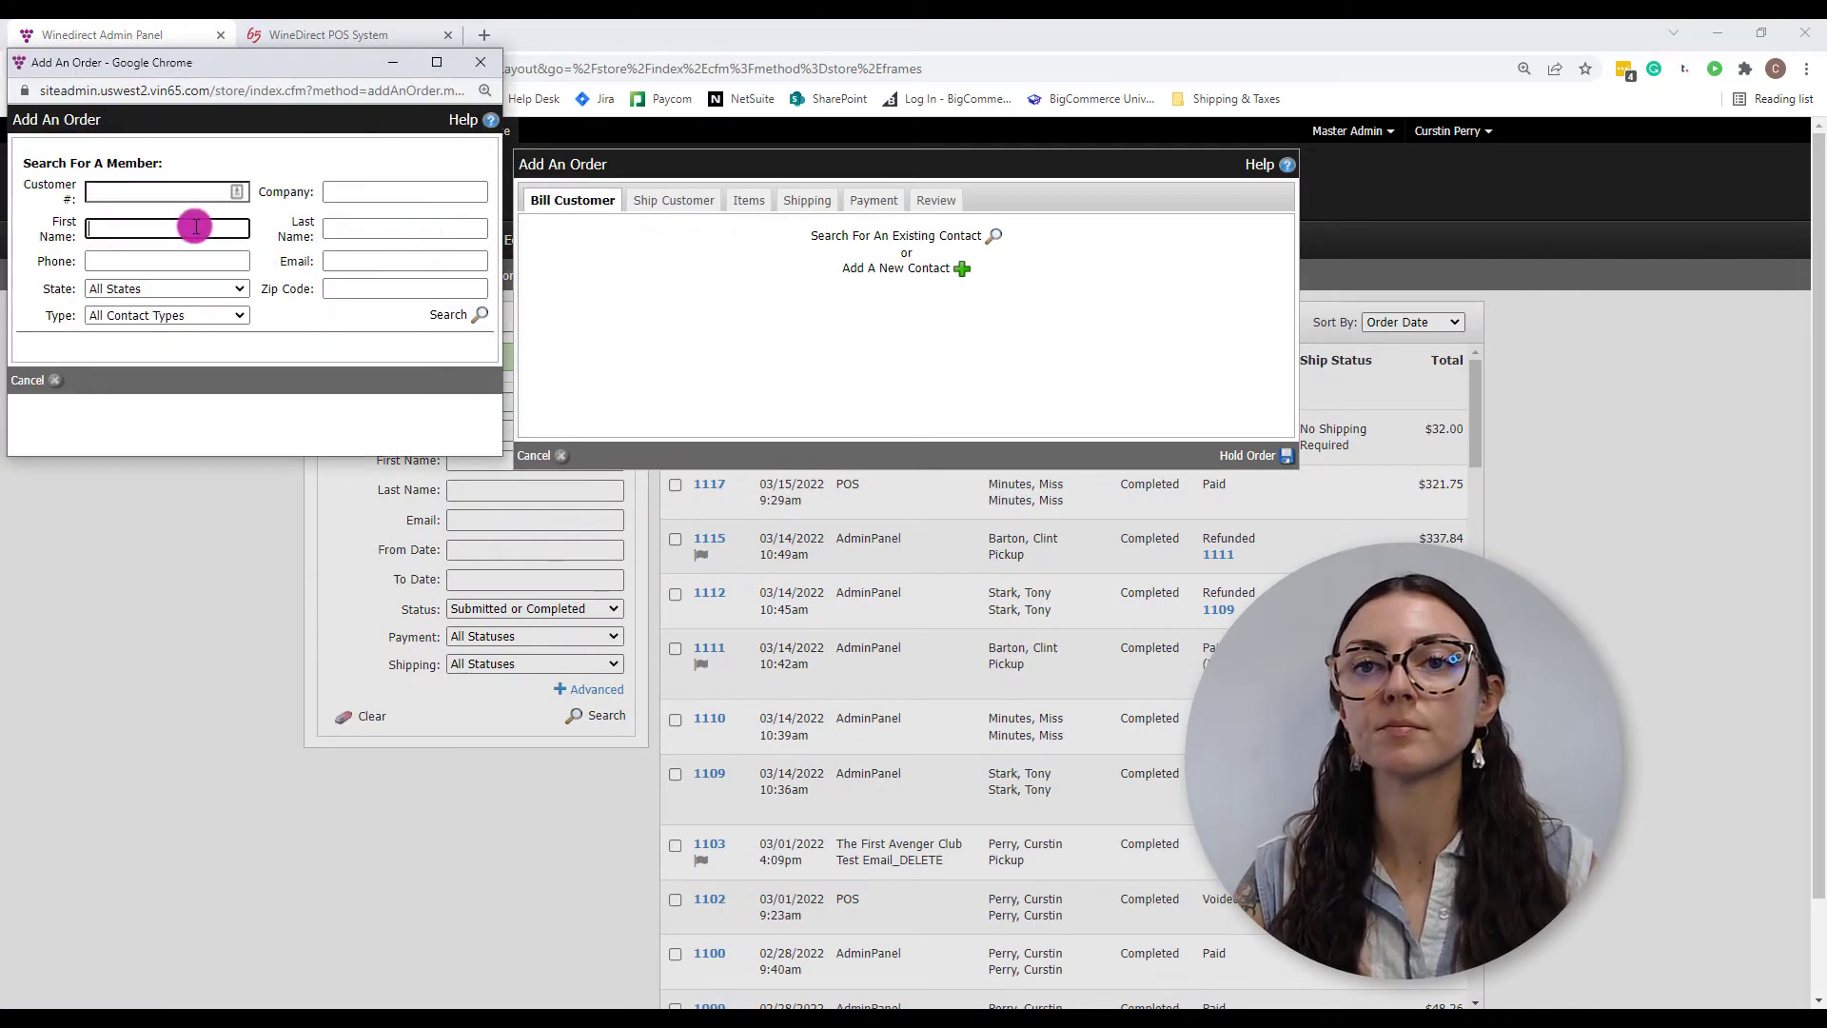
{"action": "type", "text": "curst"}
{"action": "key", "text": "Return"}
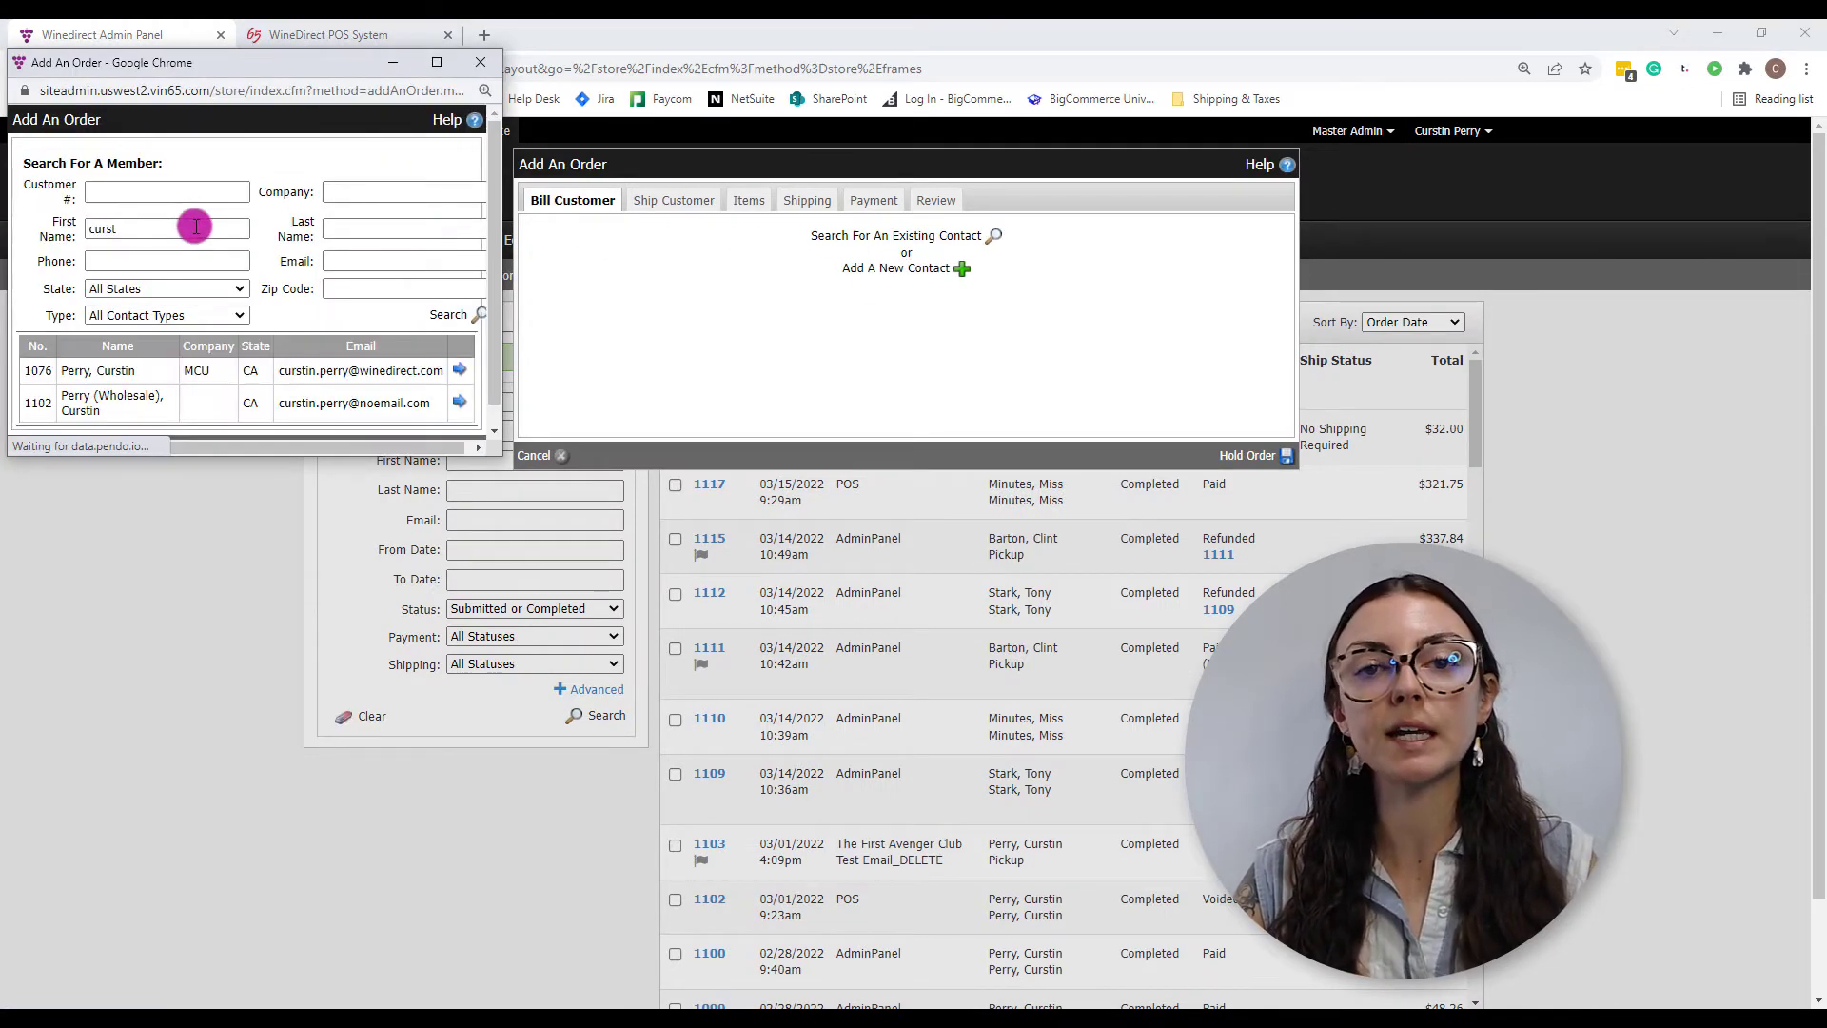
{"action": "left_click", "coordinate": [143, 370]}
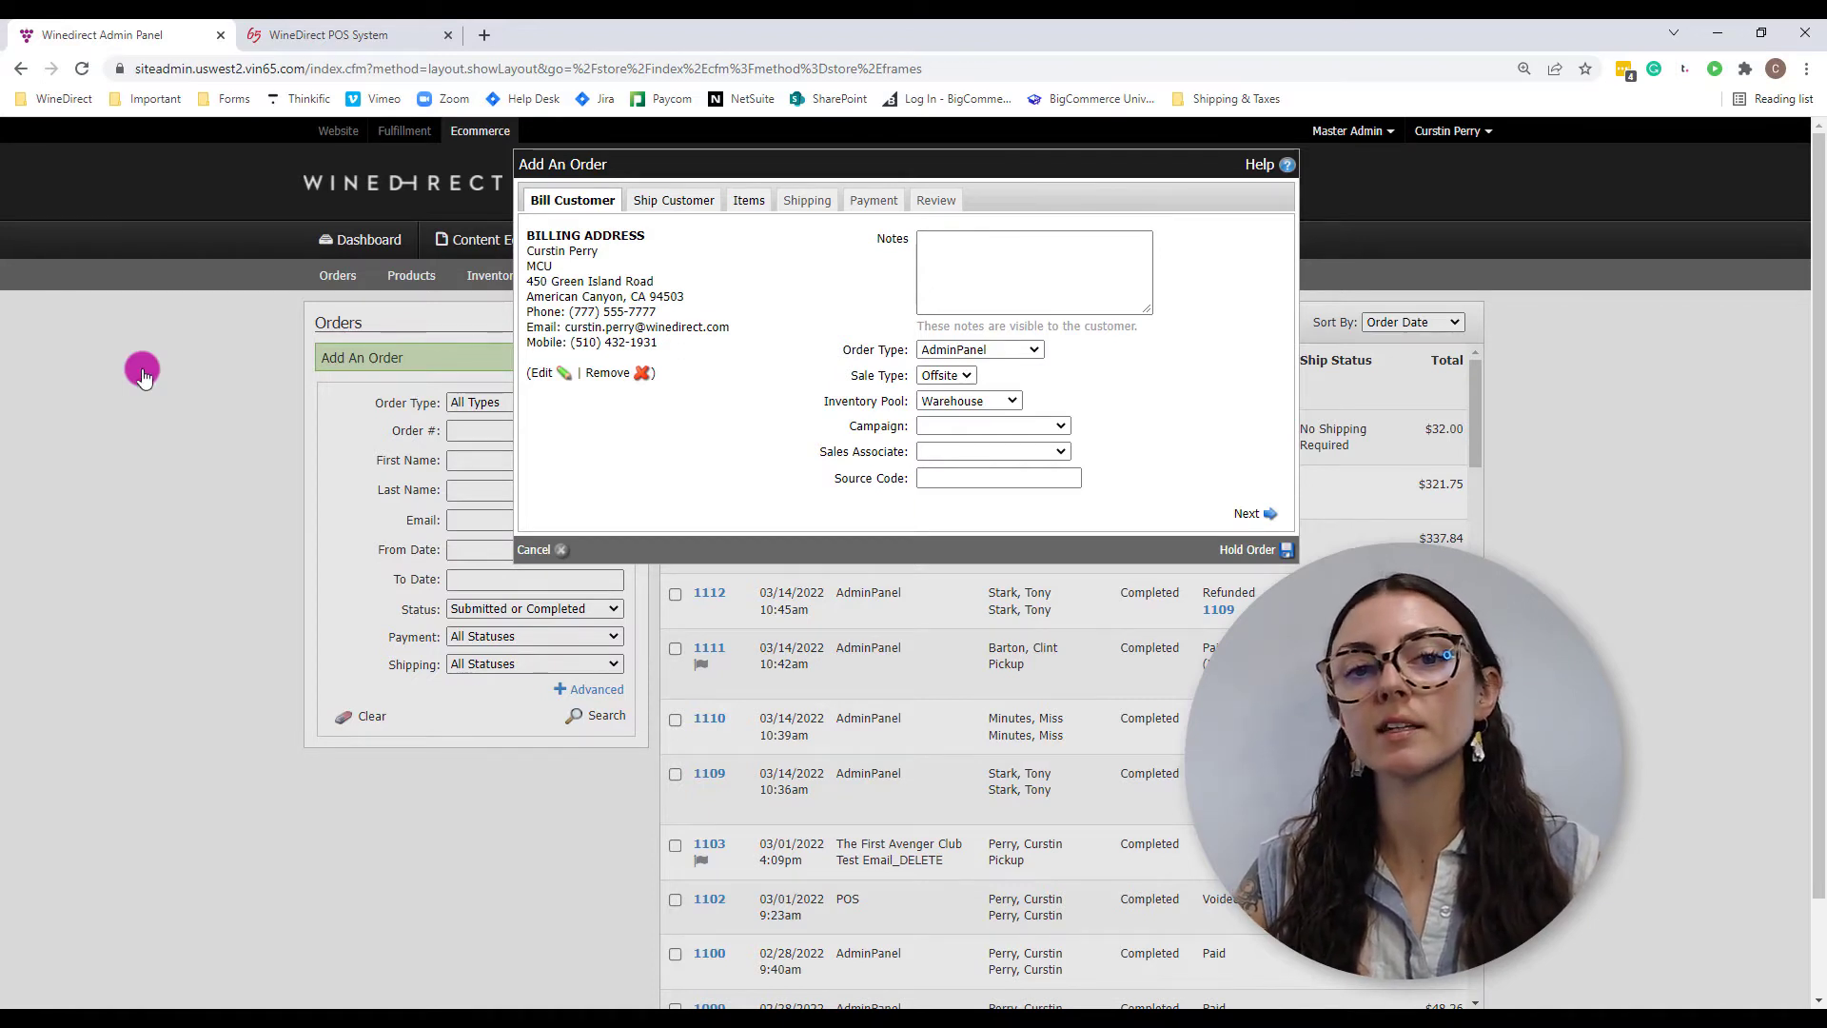
Review the order type and inventory pool options, keep AdminPanel and Warehouse, and accept the billing address for shipping.
{"action": "left_click", "coordinate": [1034, 350]}
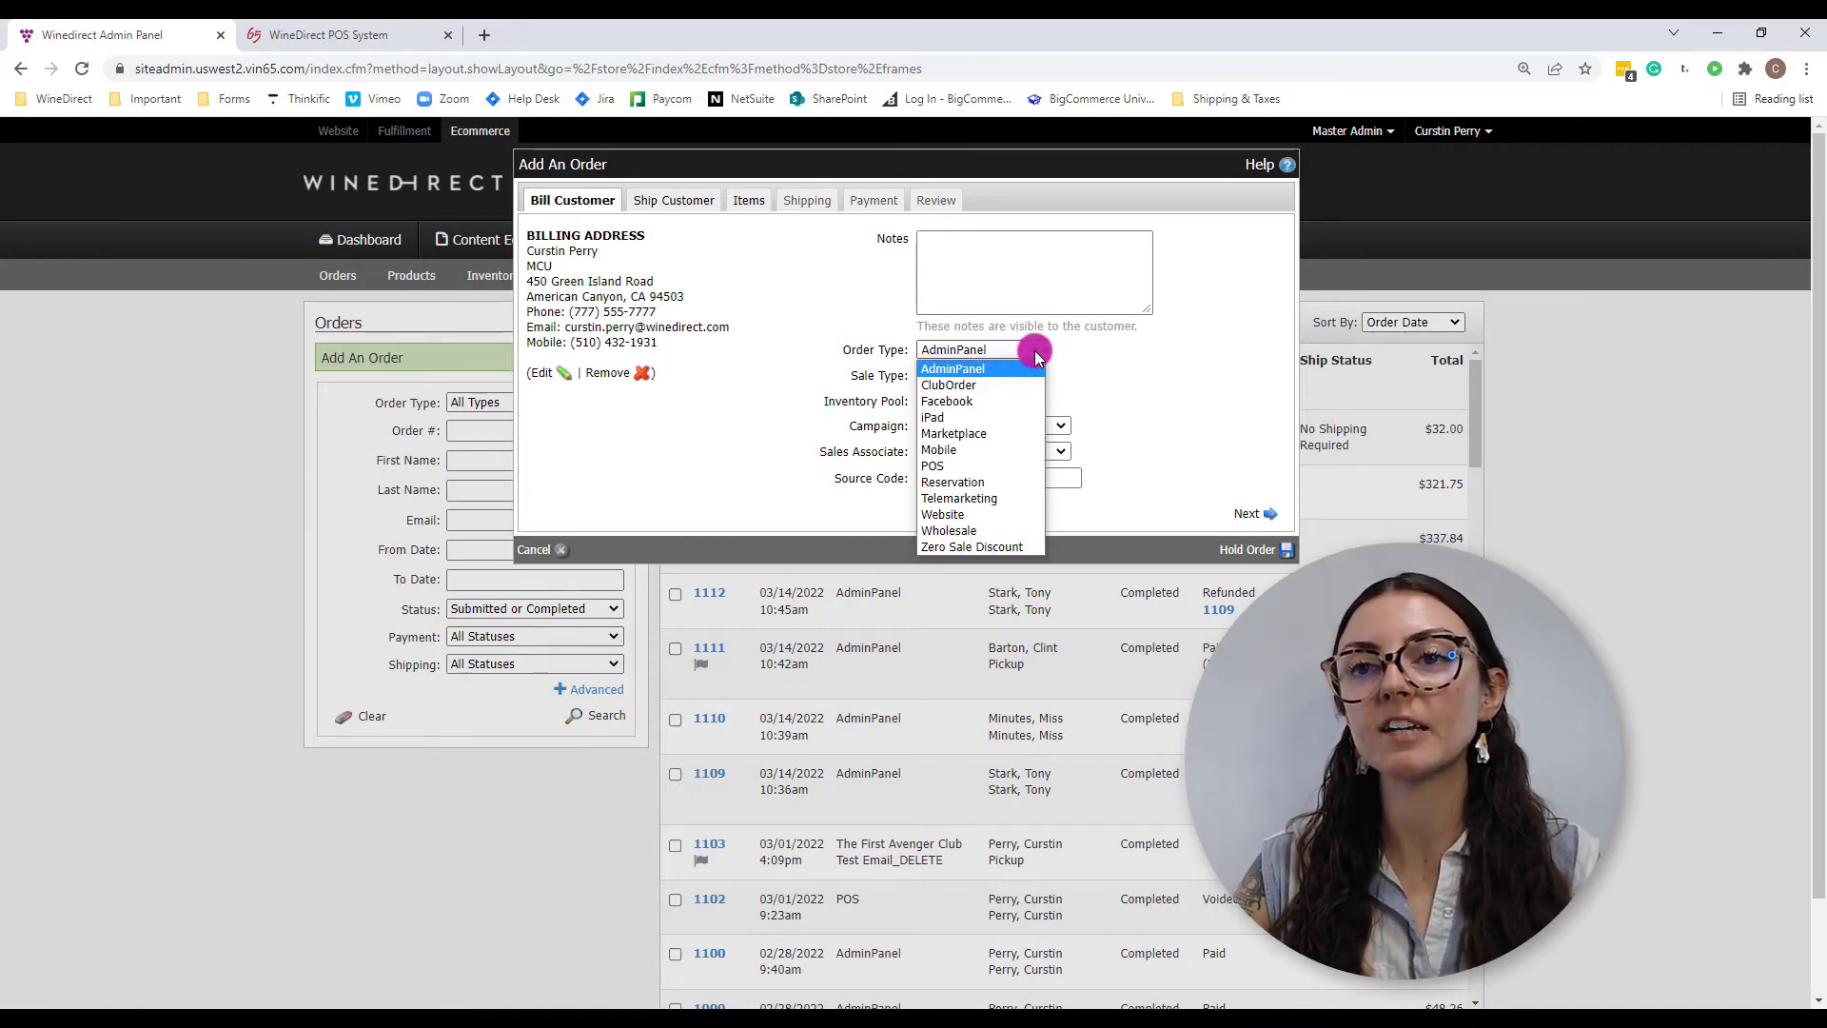
{"action": "left_click", "coordinate": [1119, 391]}
{"action": "left_click", "coordinate": [955, 400]}
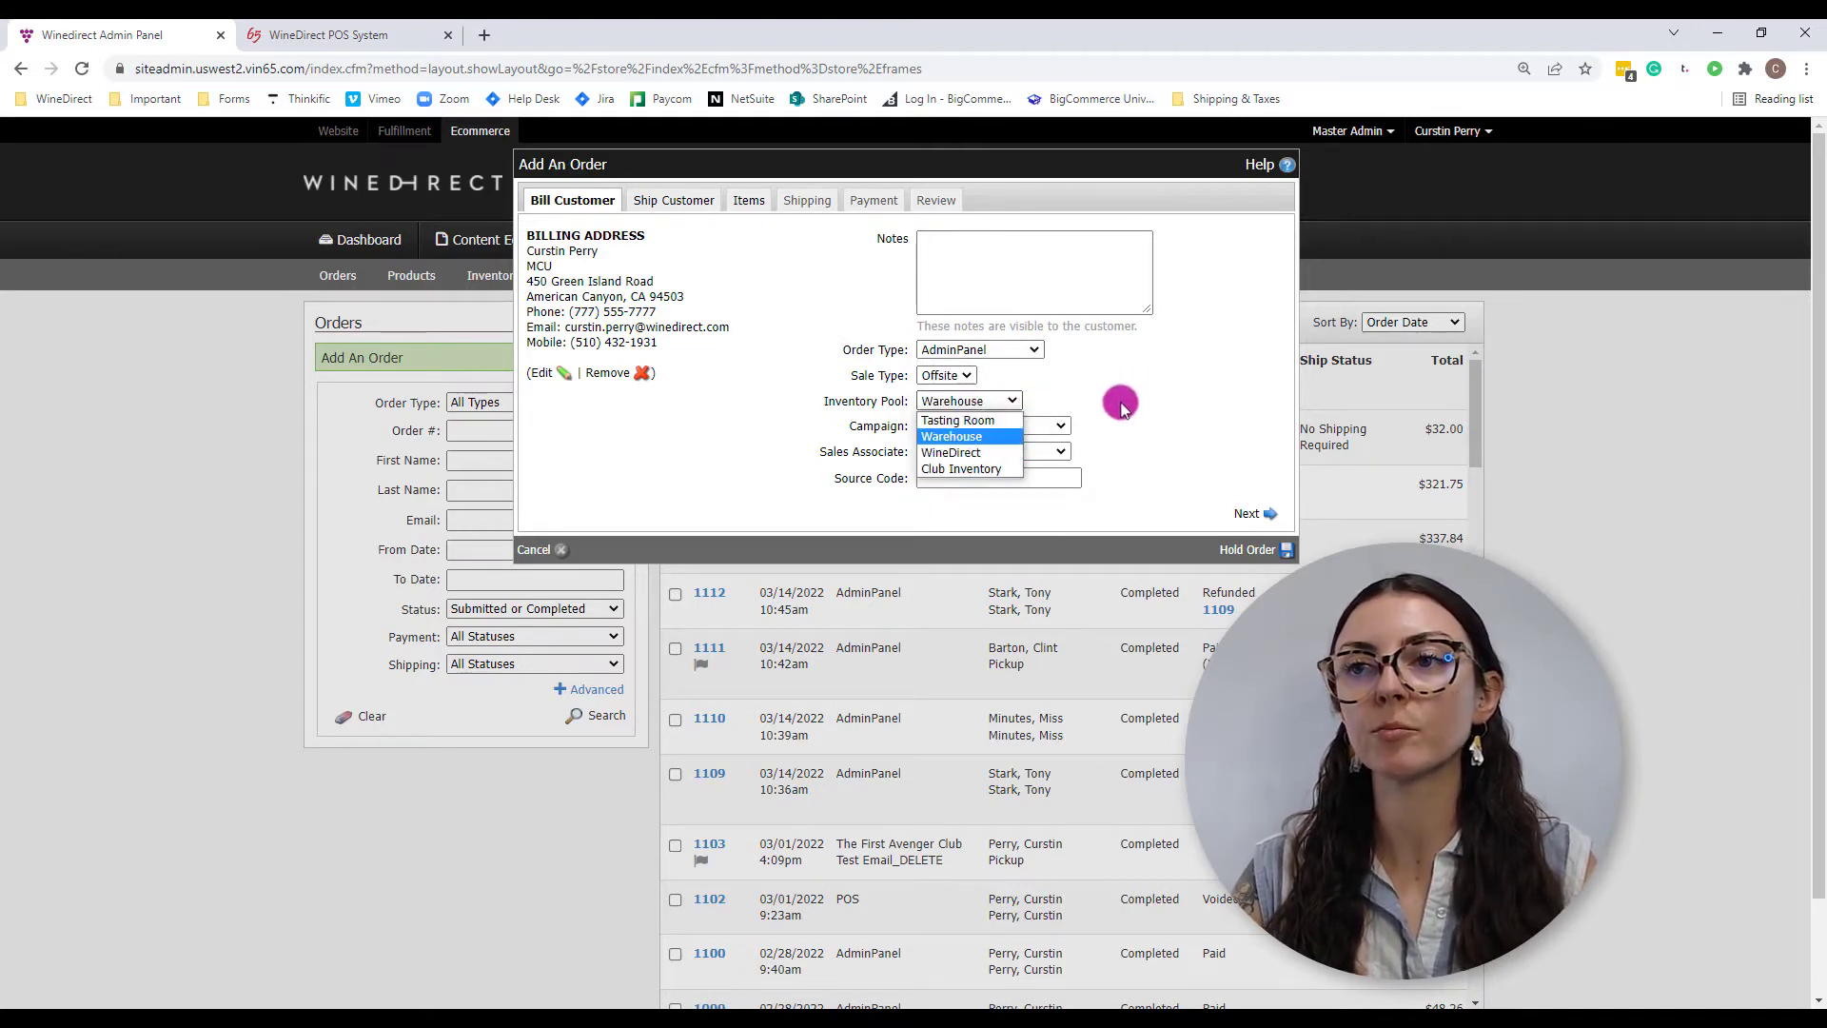
{"action": "left_click", "coordinate": [1167, 402]}
{"action": "left_click", "coordinate": [1251, 518]}
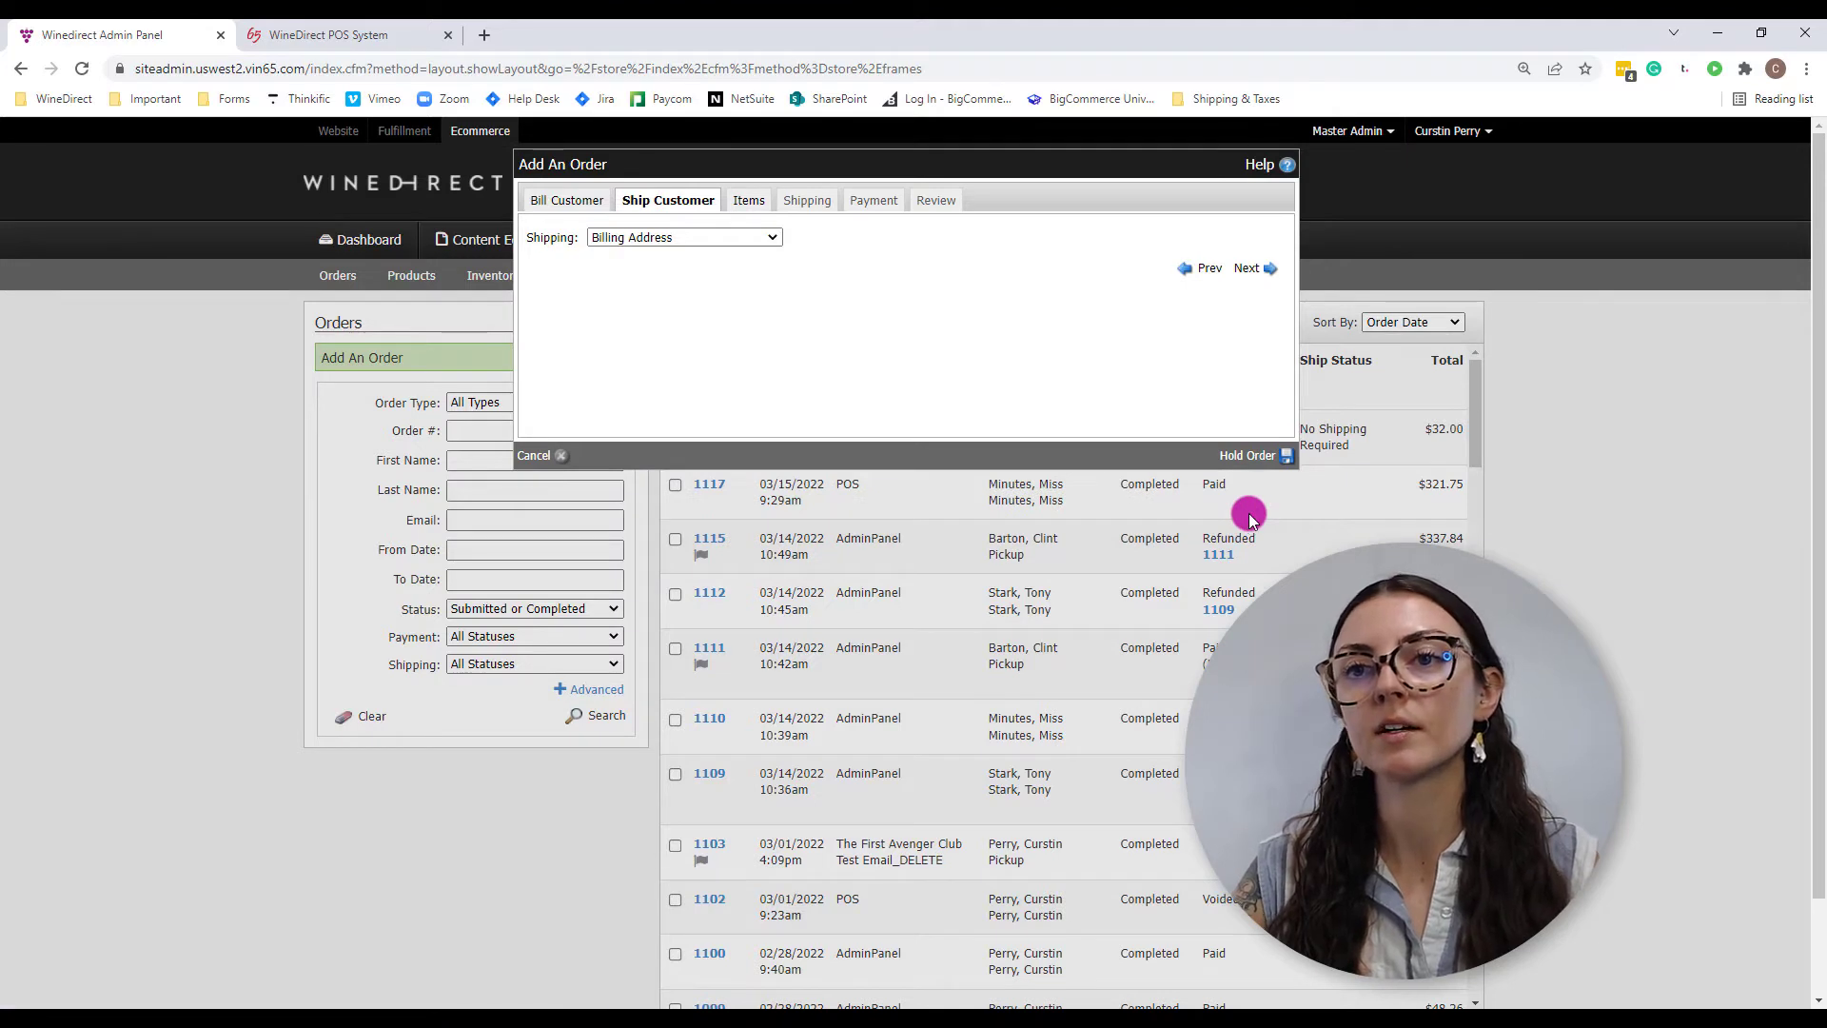
{"action": "left_click", "coordinate": [1254, 269]}
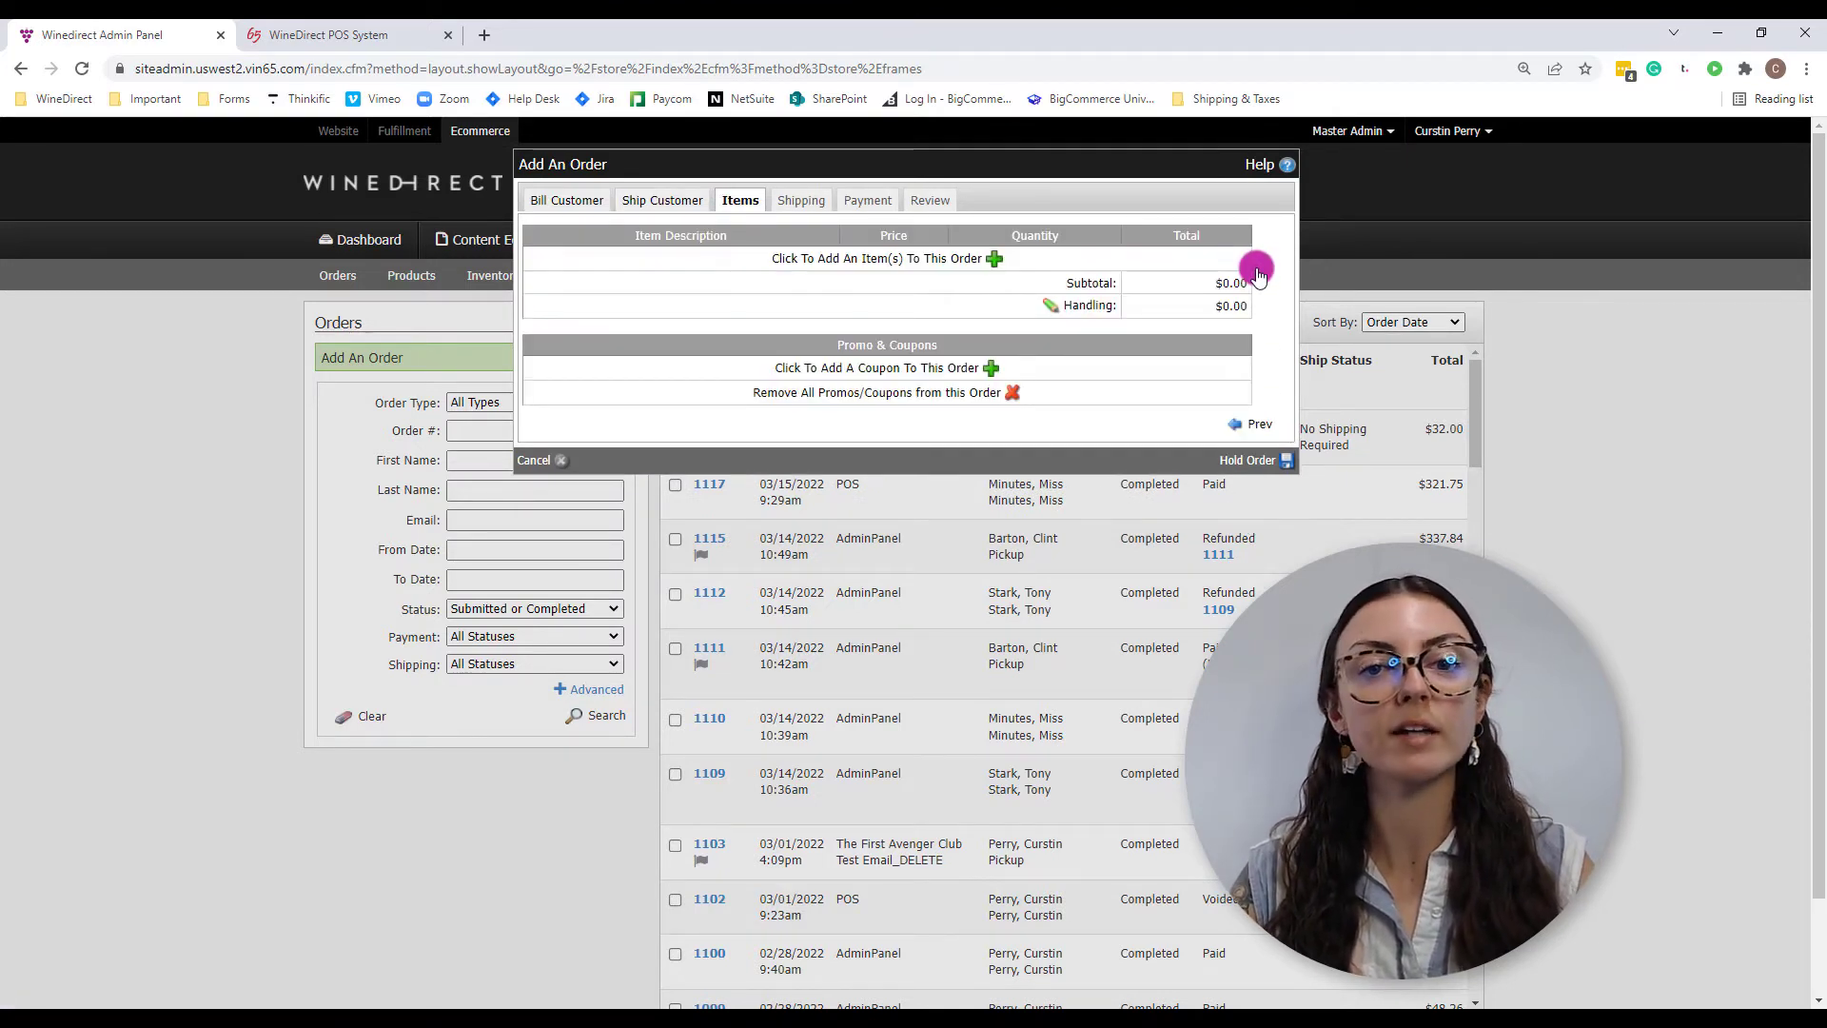
Add three bottles of 2017 Agent Carter Chardonnay to the order.
{"action": "left_click", "coordinate": [990, 266]}
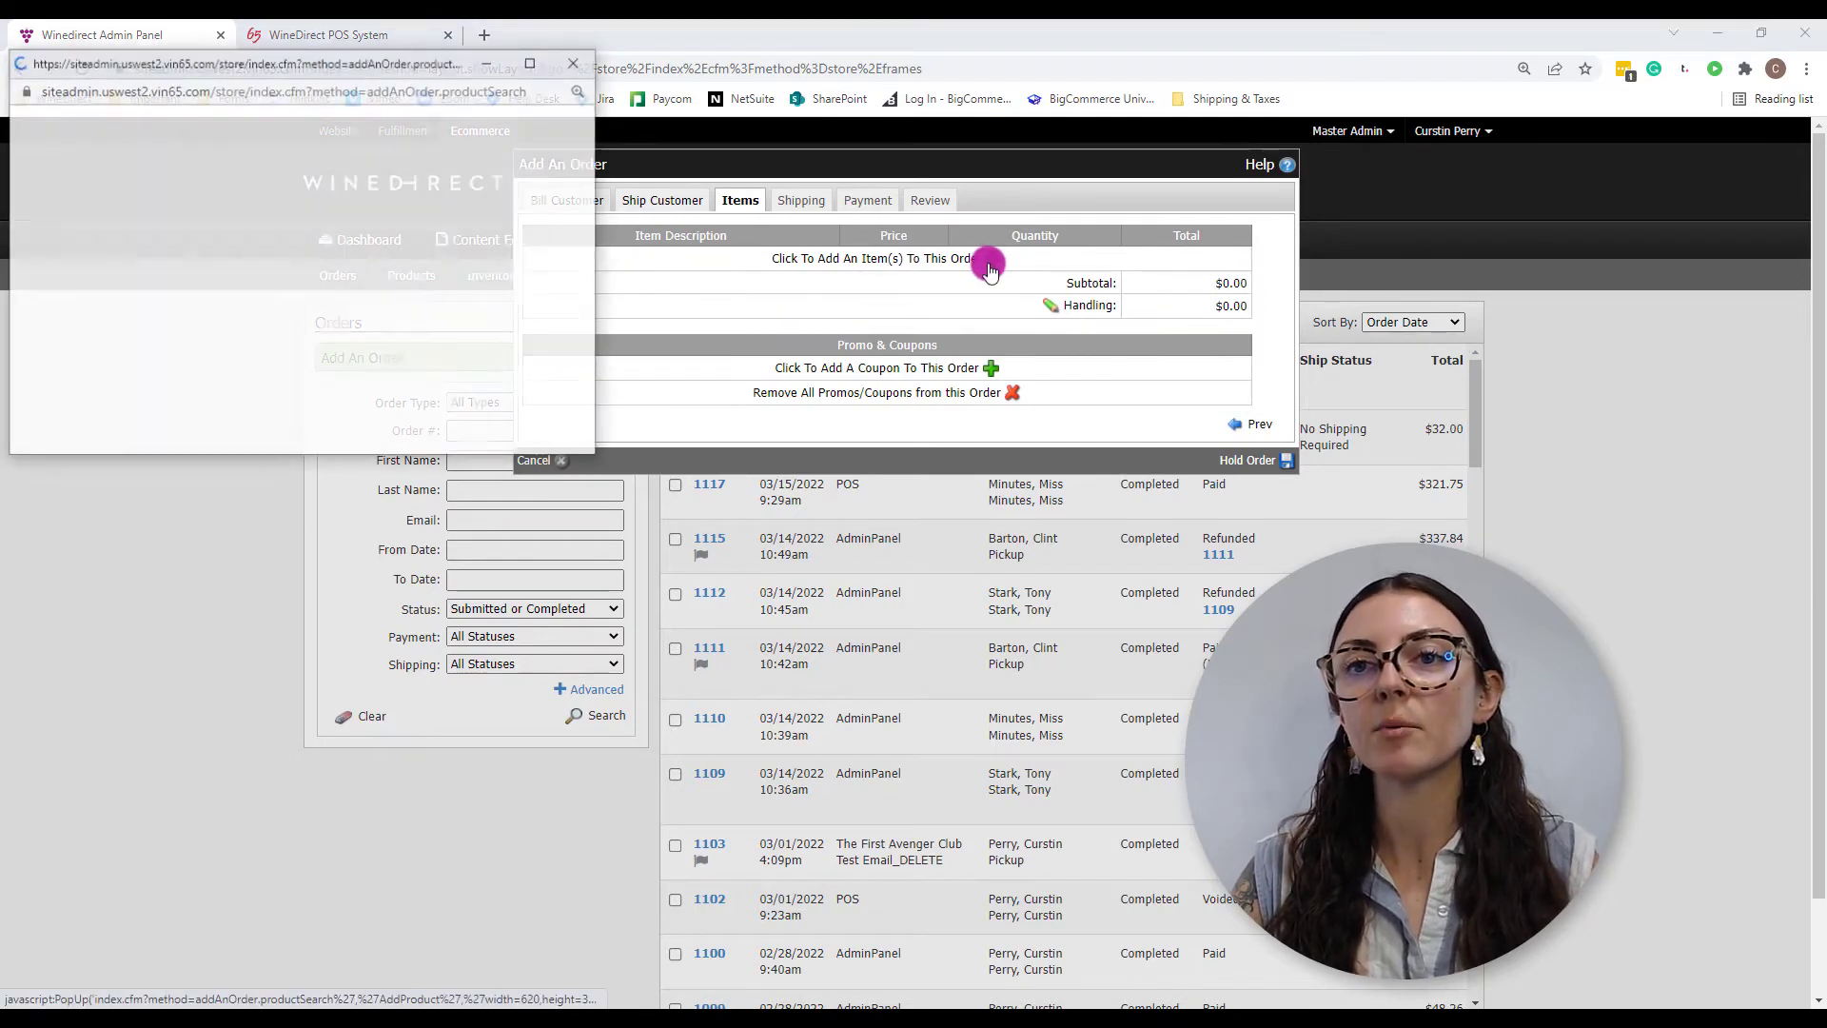
{"action": "left_click", "coordinate": [535, 316]}
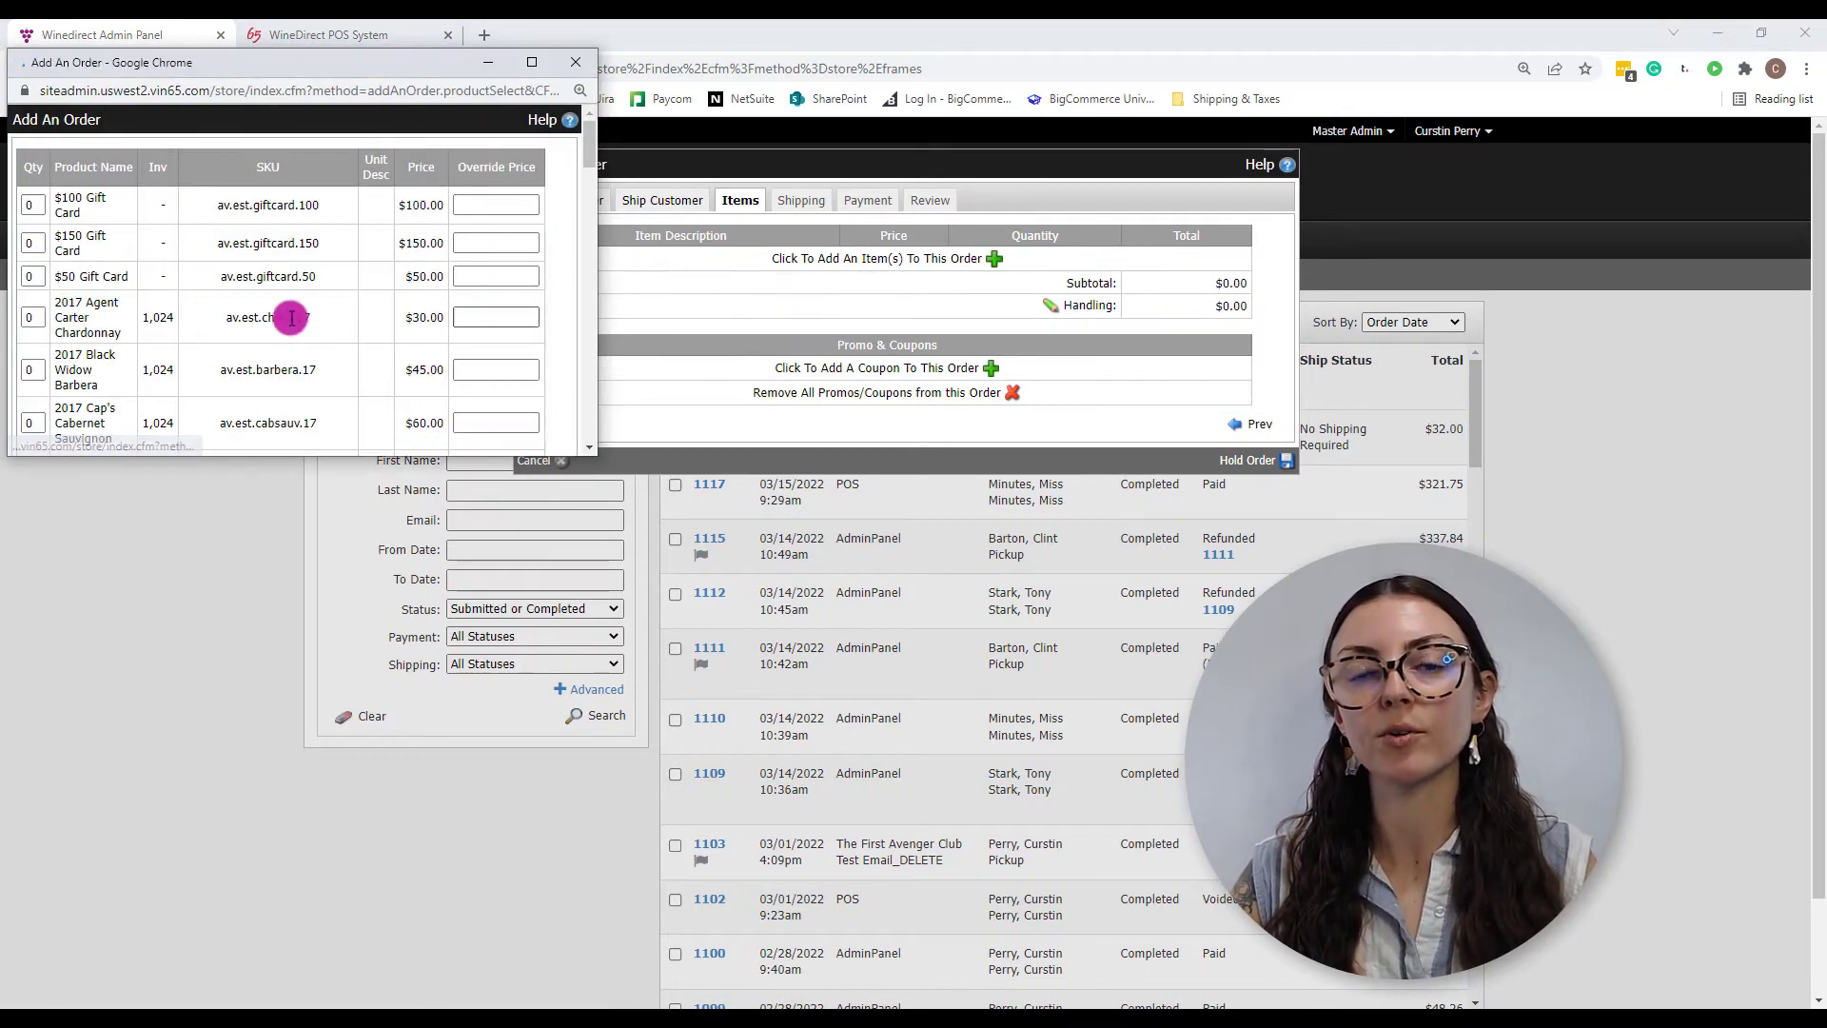
{"action": "left_click", "coordinate": [32, 316]}
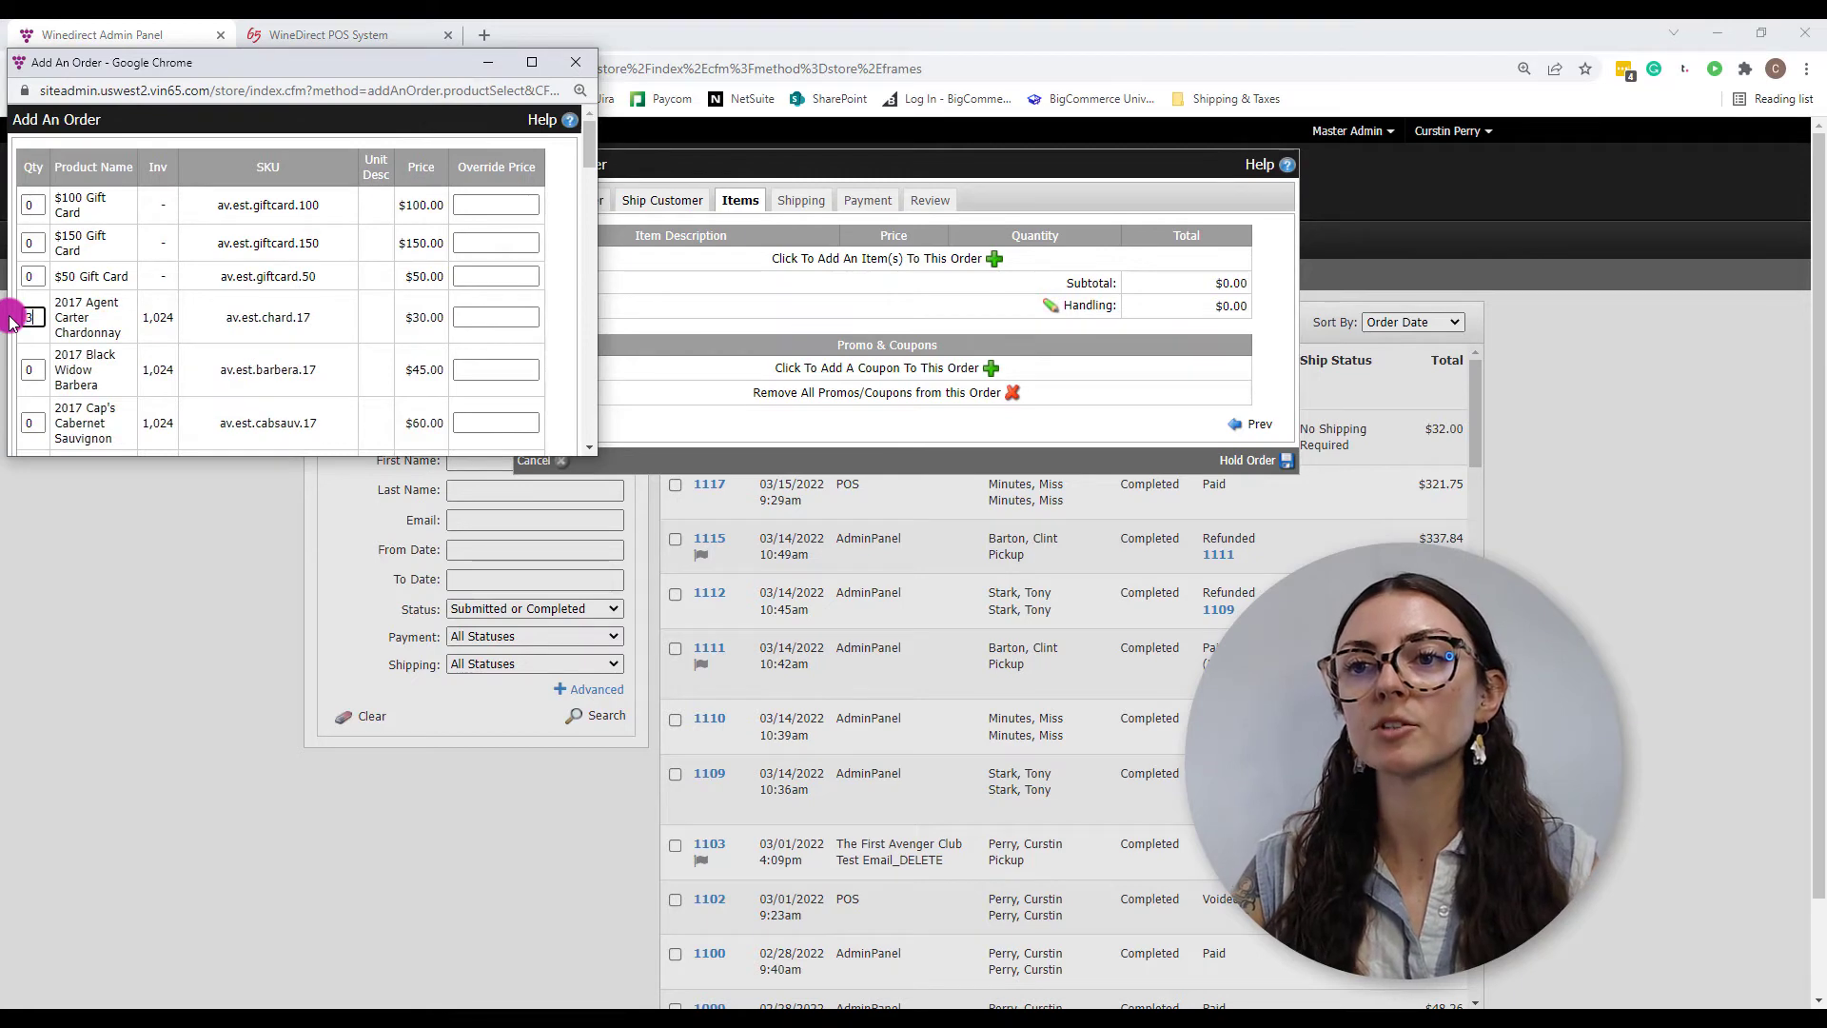
{"action": "left_click_drag", "start_coordinate": [590, 151], "coordinate": [574, 454]}
{"action": "left_click", "coordinate": [523, 408]}
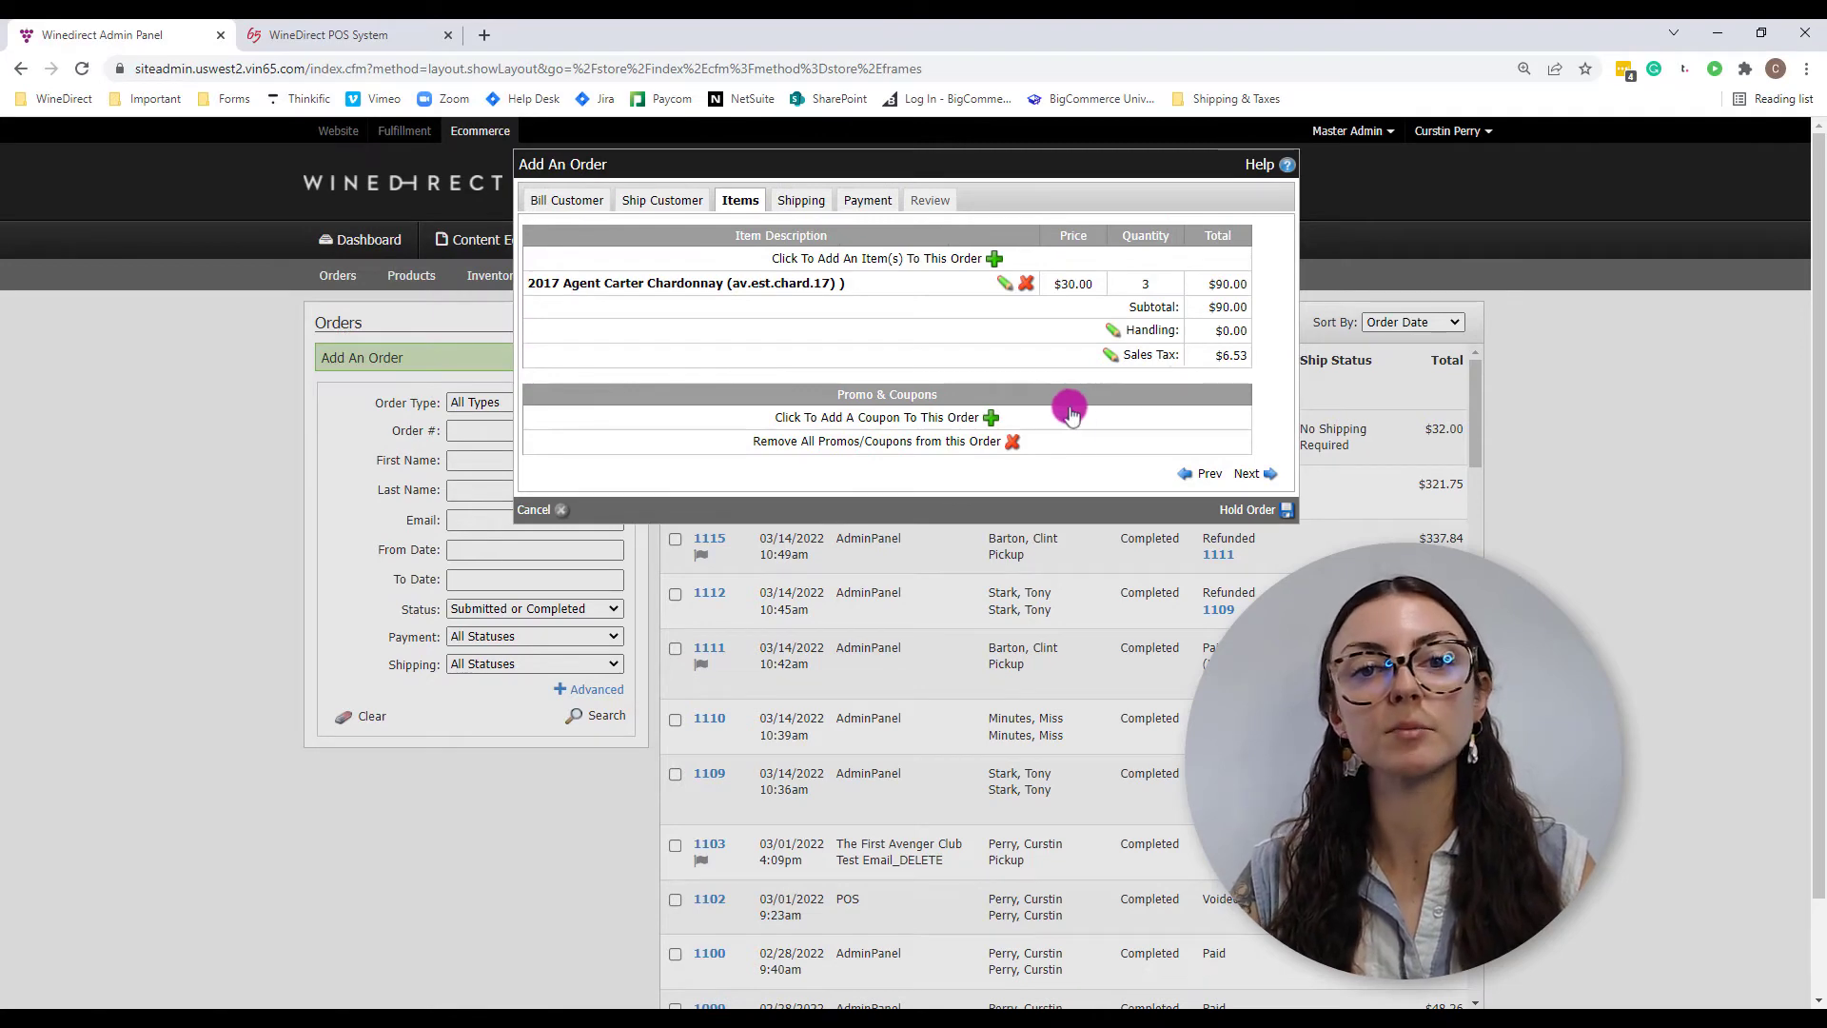
Accept FedEx Ground ($27.00) shipping with ShipCompliantCheck fulfillment and proceed to the order's payment details.
{"action": "left_click", "coordinate": [1262, 477]}
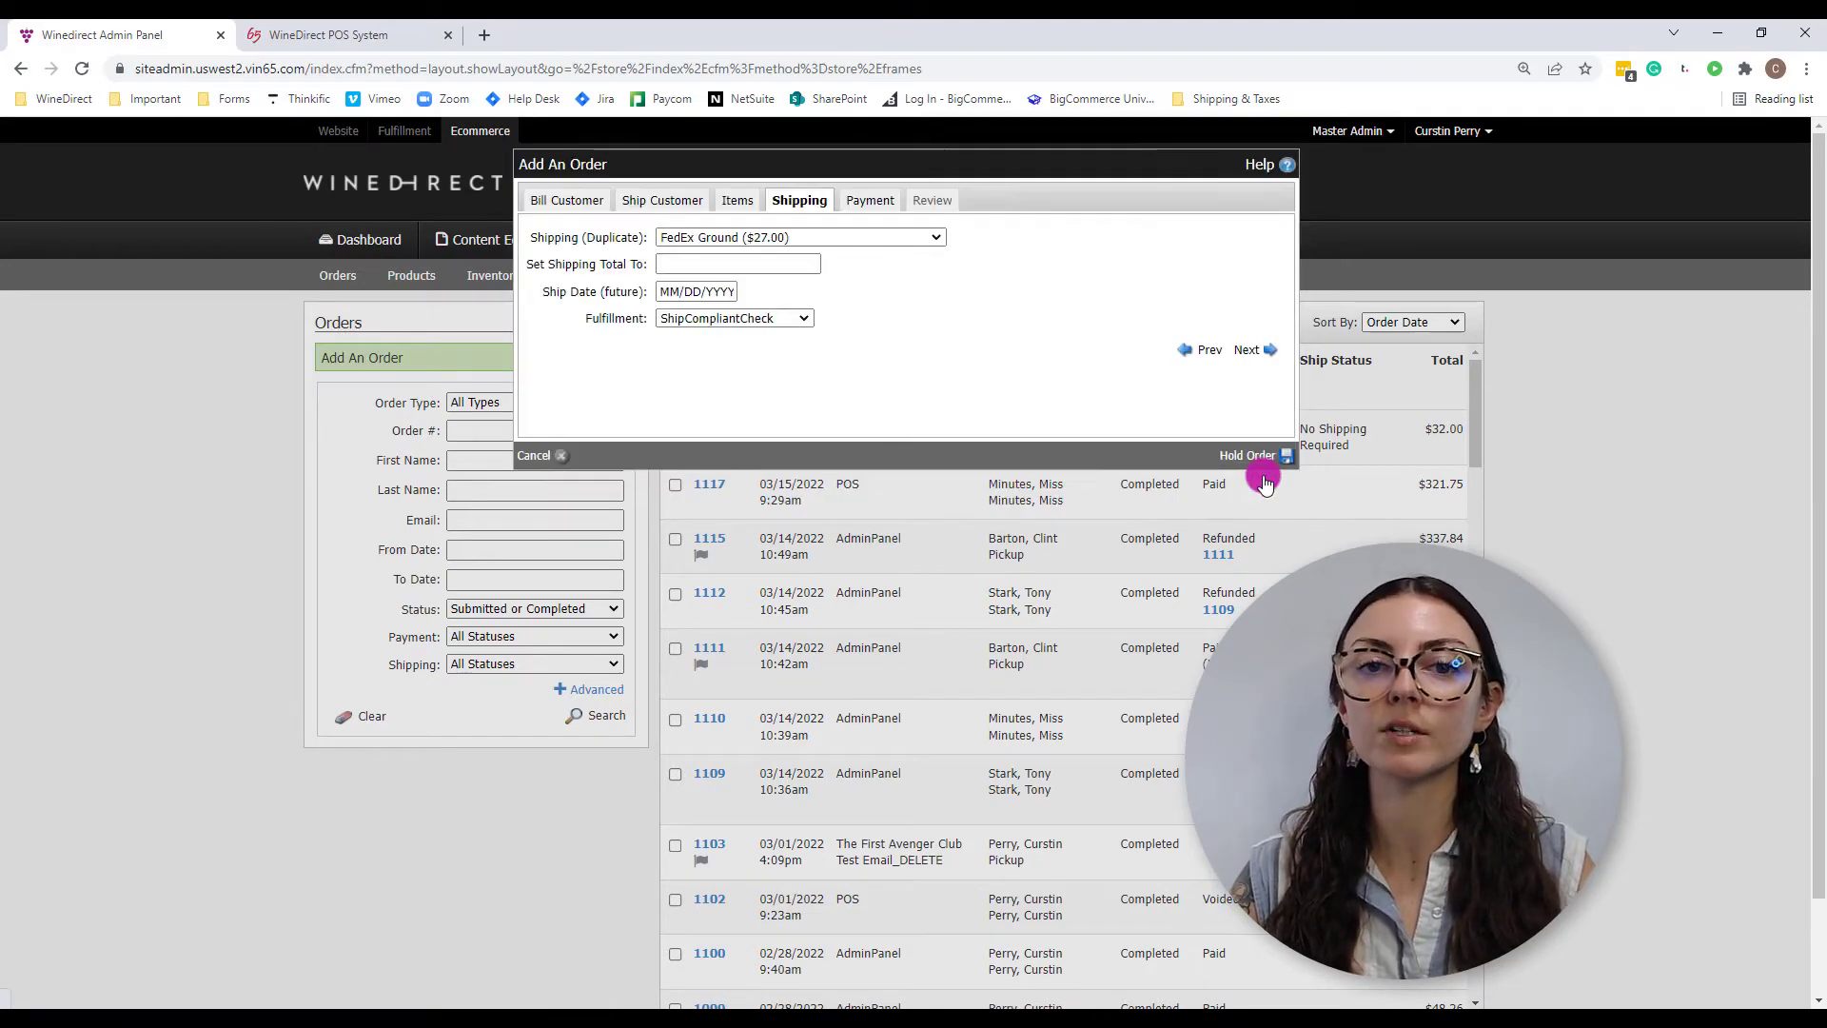
{"action": "left_click", "coordinate": [1267, 351]}
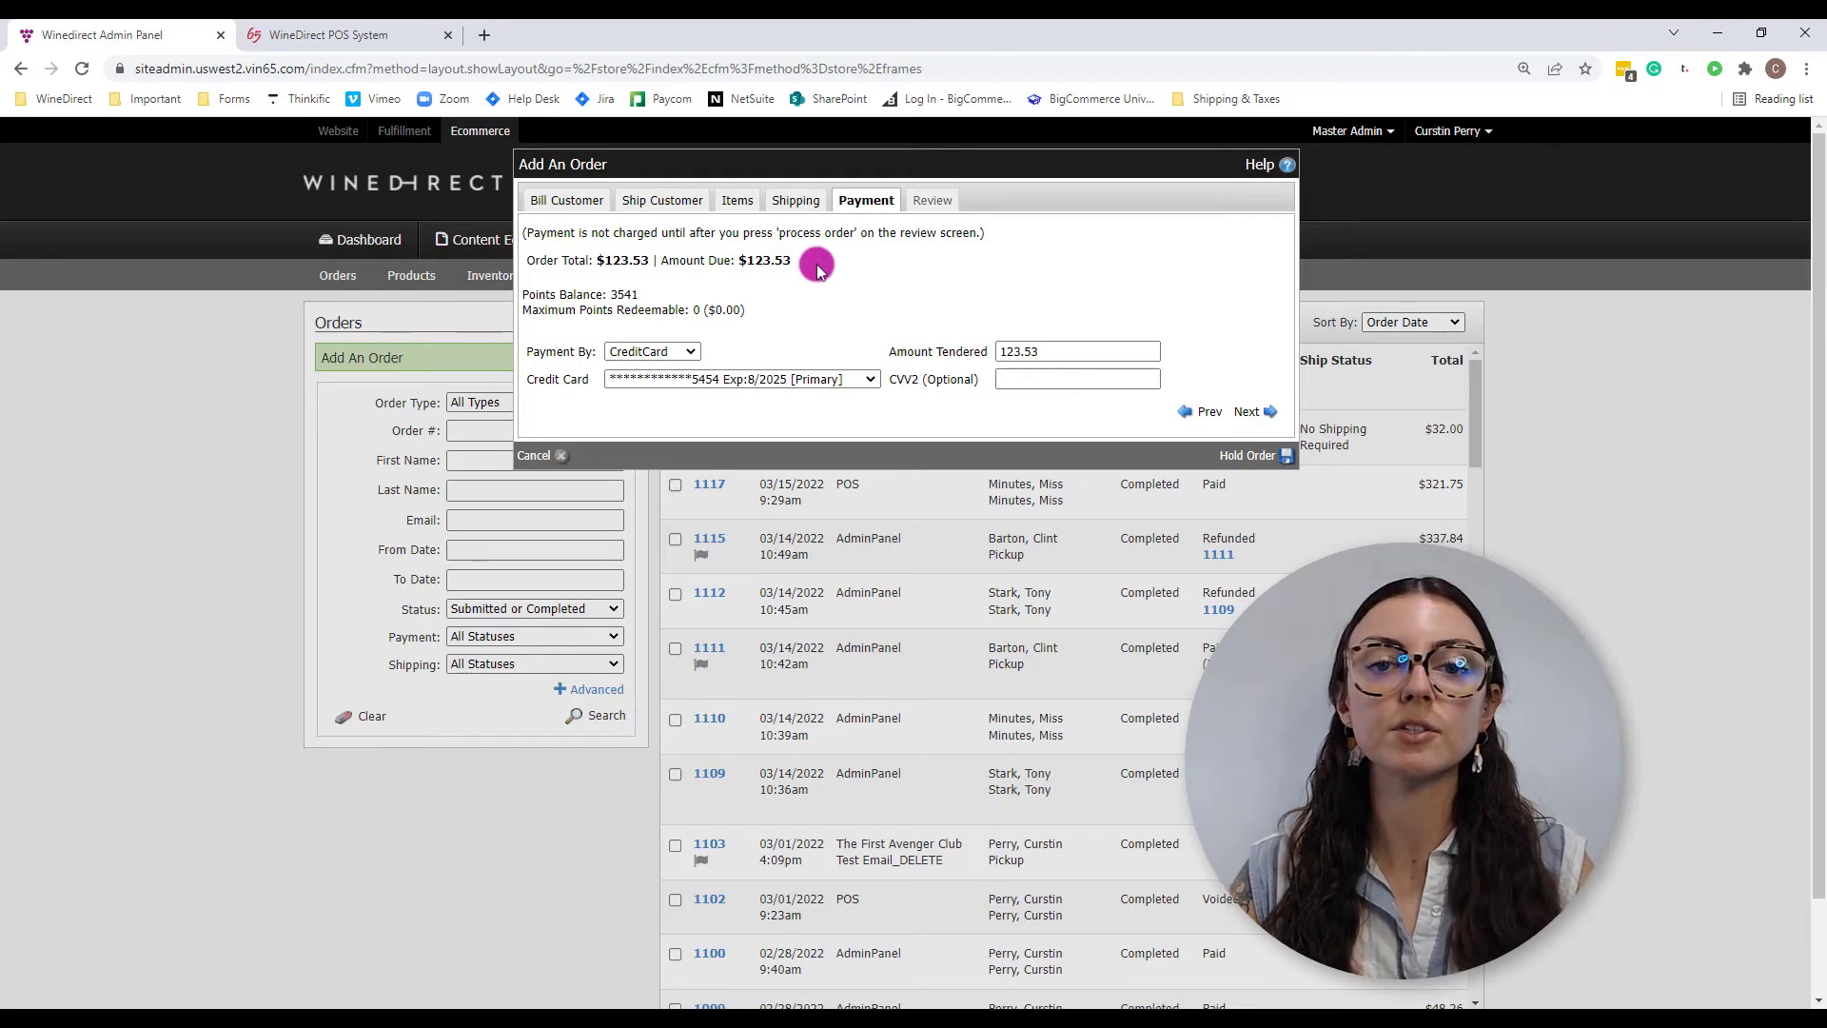
Change the 2017 Agent Carter Chardonnay quantity in the order to 6 bottles and save the item.
{"action": "left_click", "coordinate": [740, 200]}
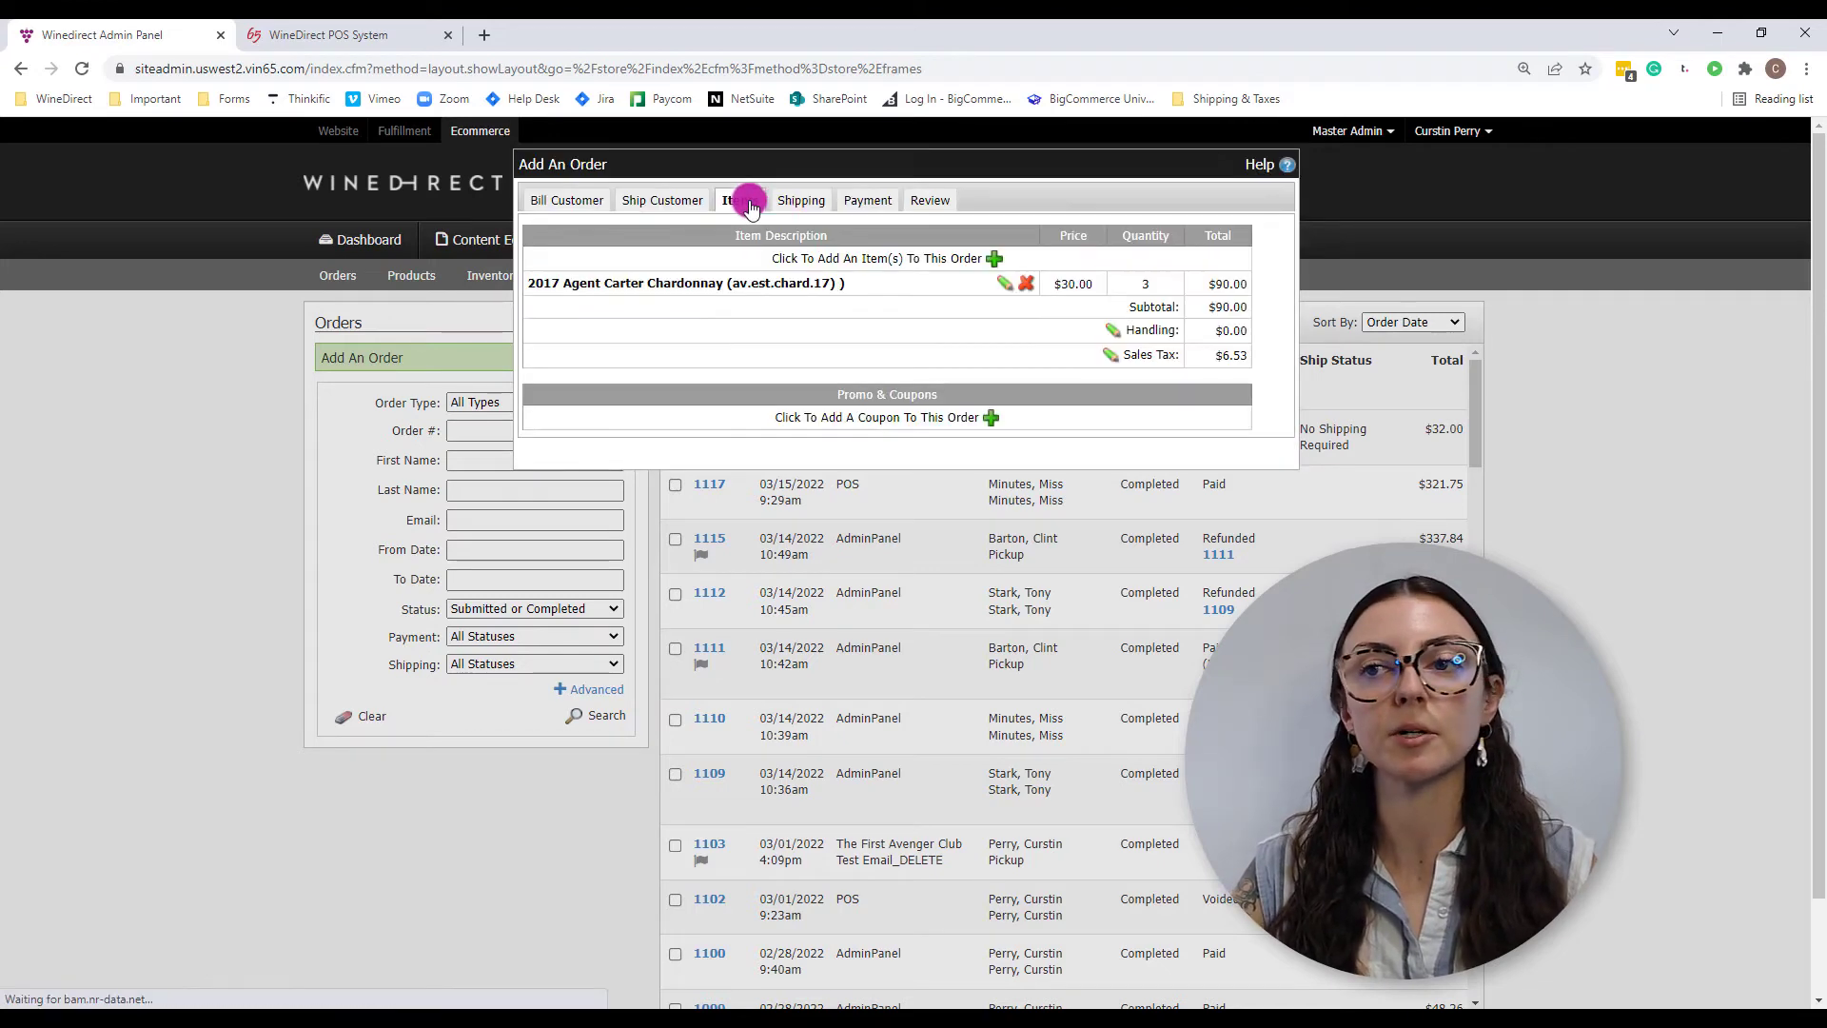
{"action": "left_click", "coordinate": [1005, 283]}
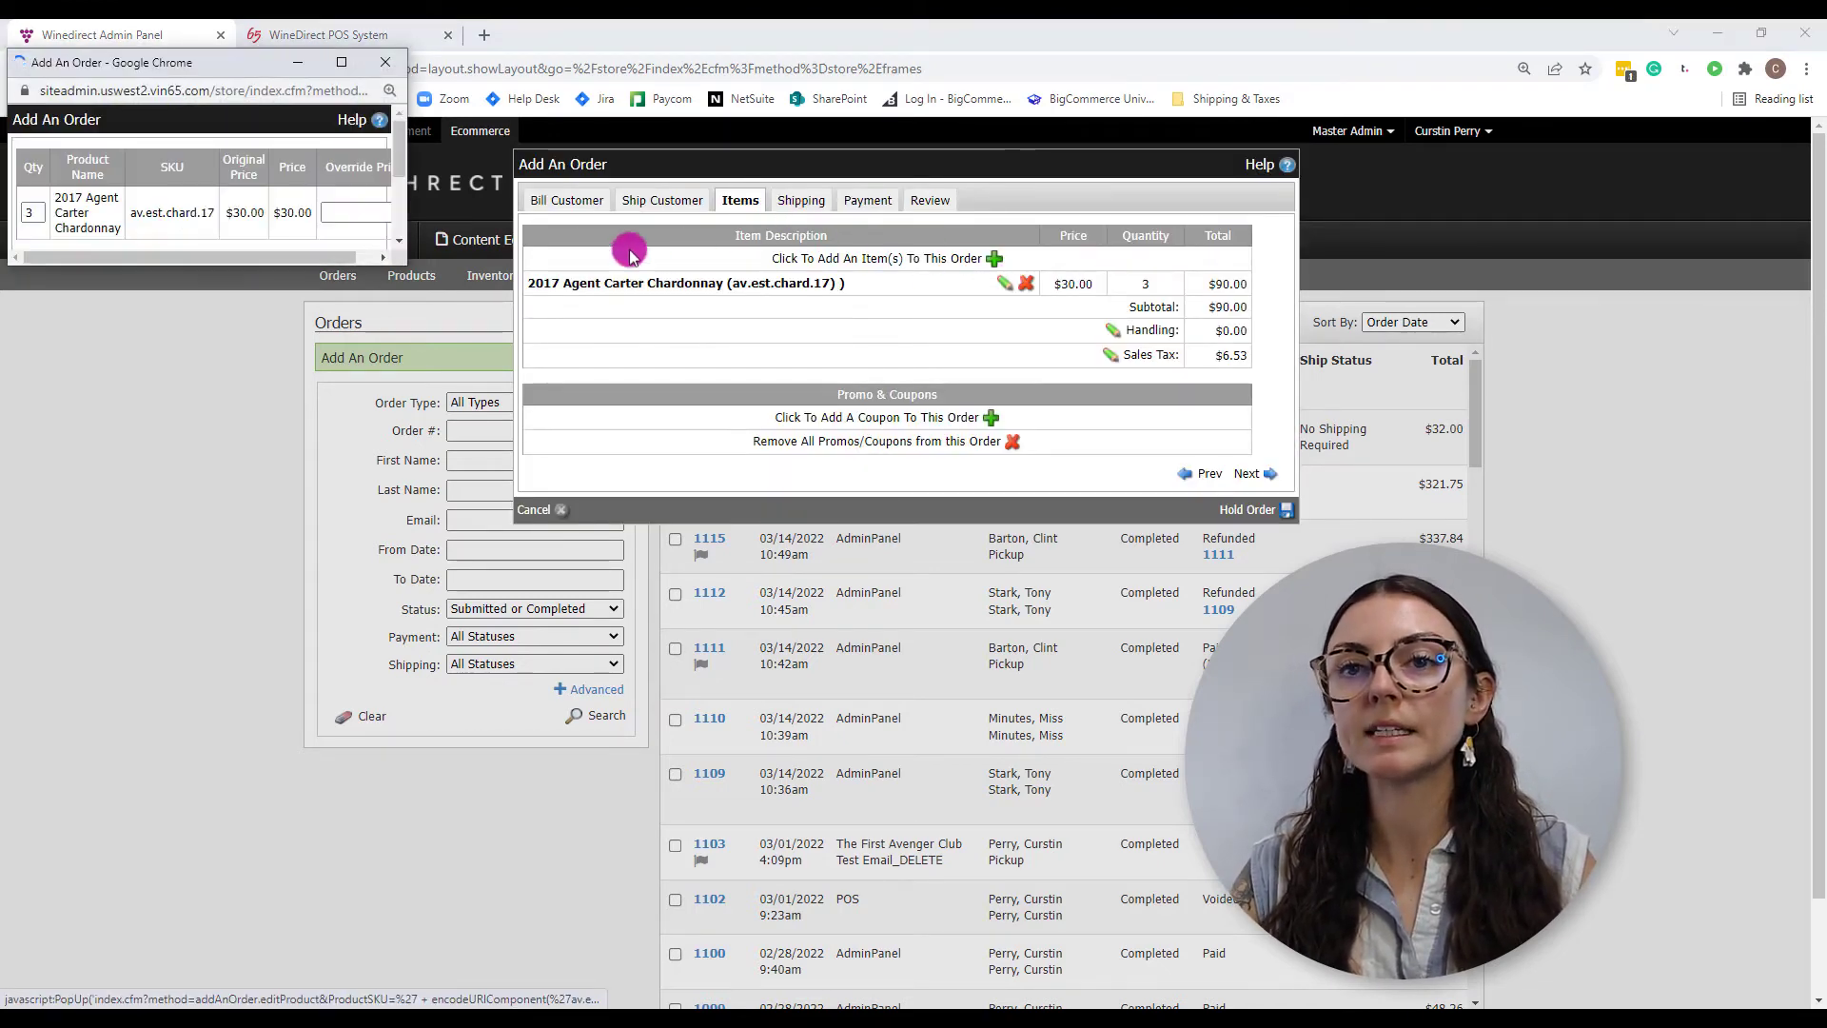
{"action": "double_click", "coordinate": [37, 205]}
{"action": "scroll", "coordinate": [365, 227], "scroll_direction": "down", "scroll_amount": 3}
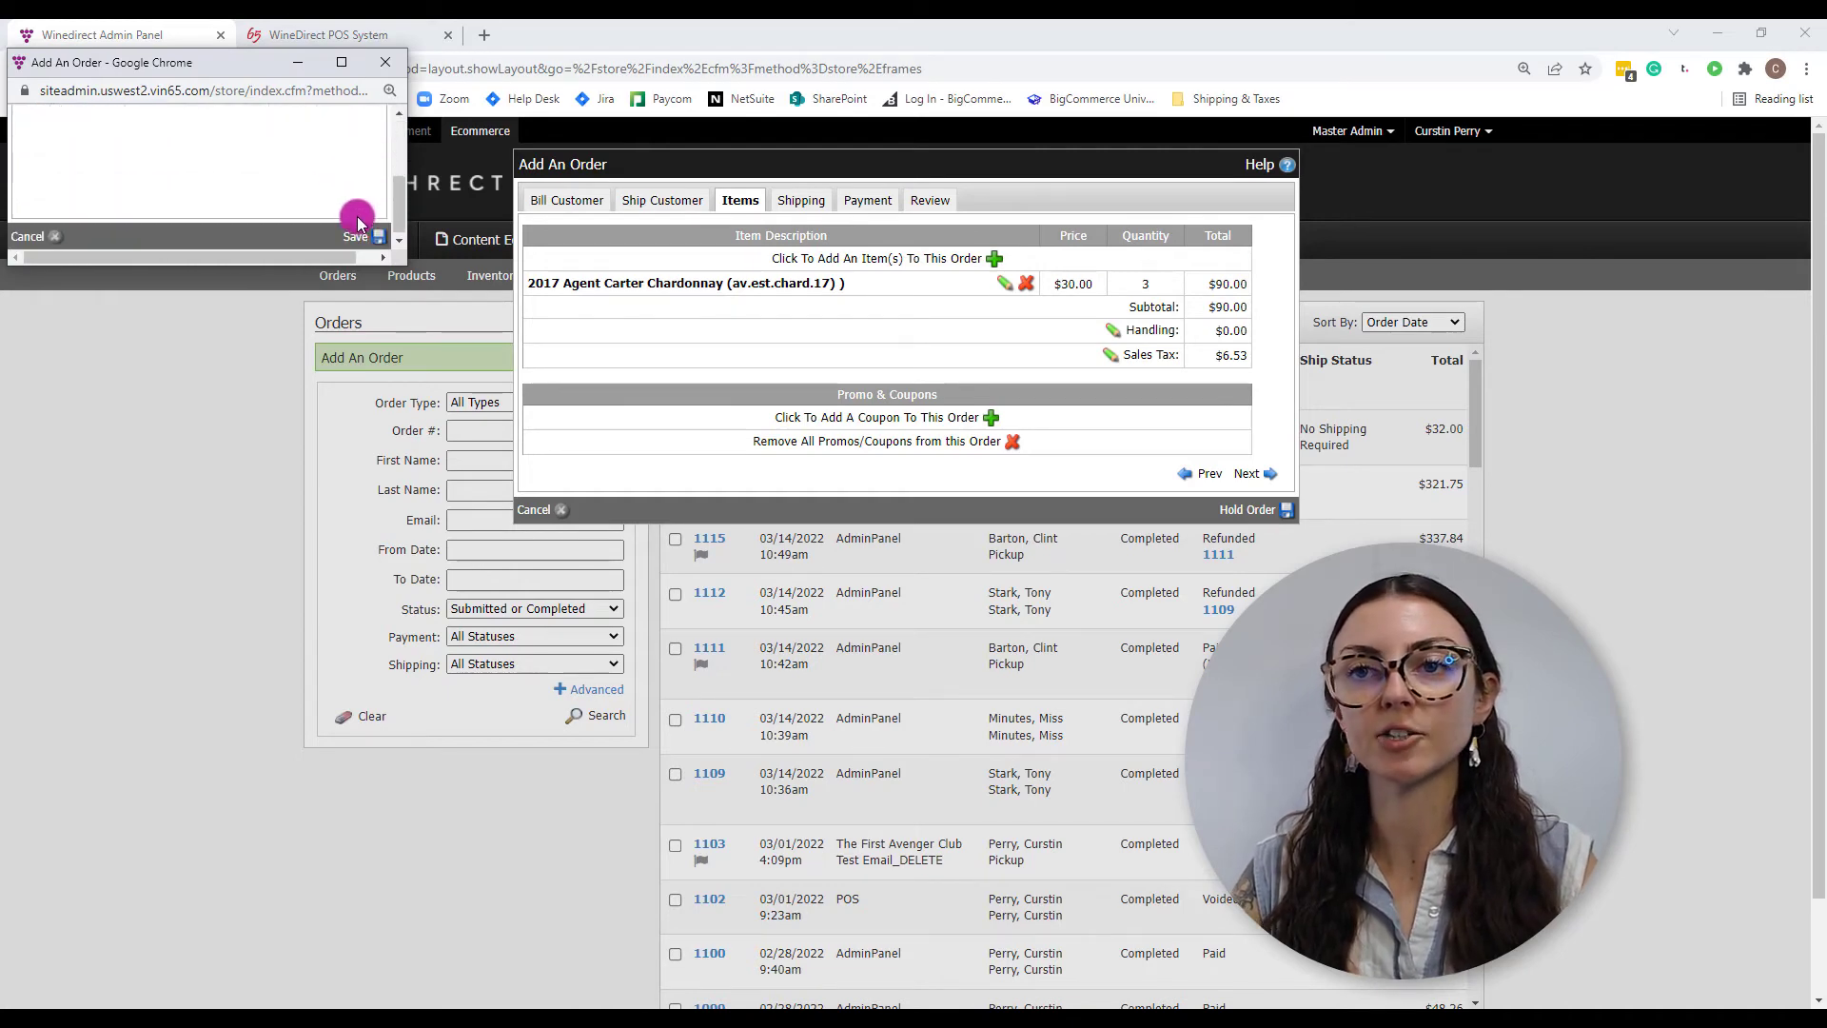
{"action": "left_click", "coordinate": [374, 237]}
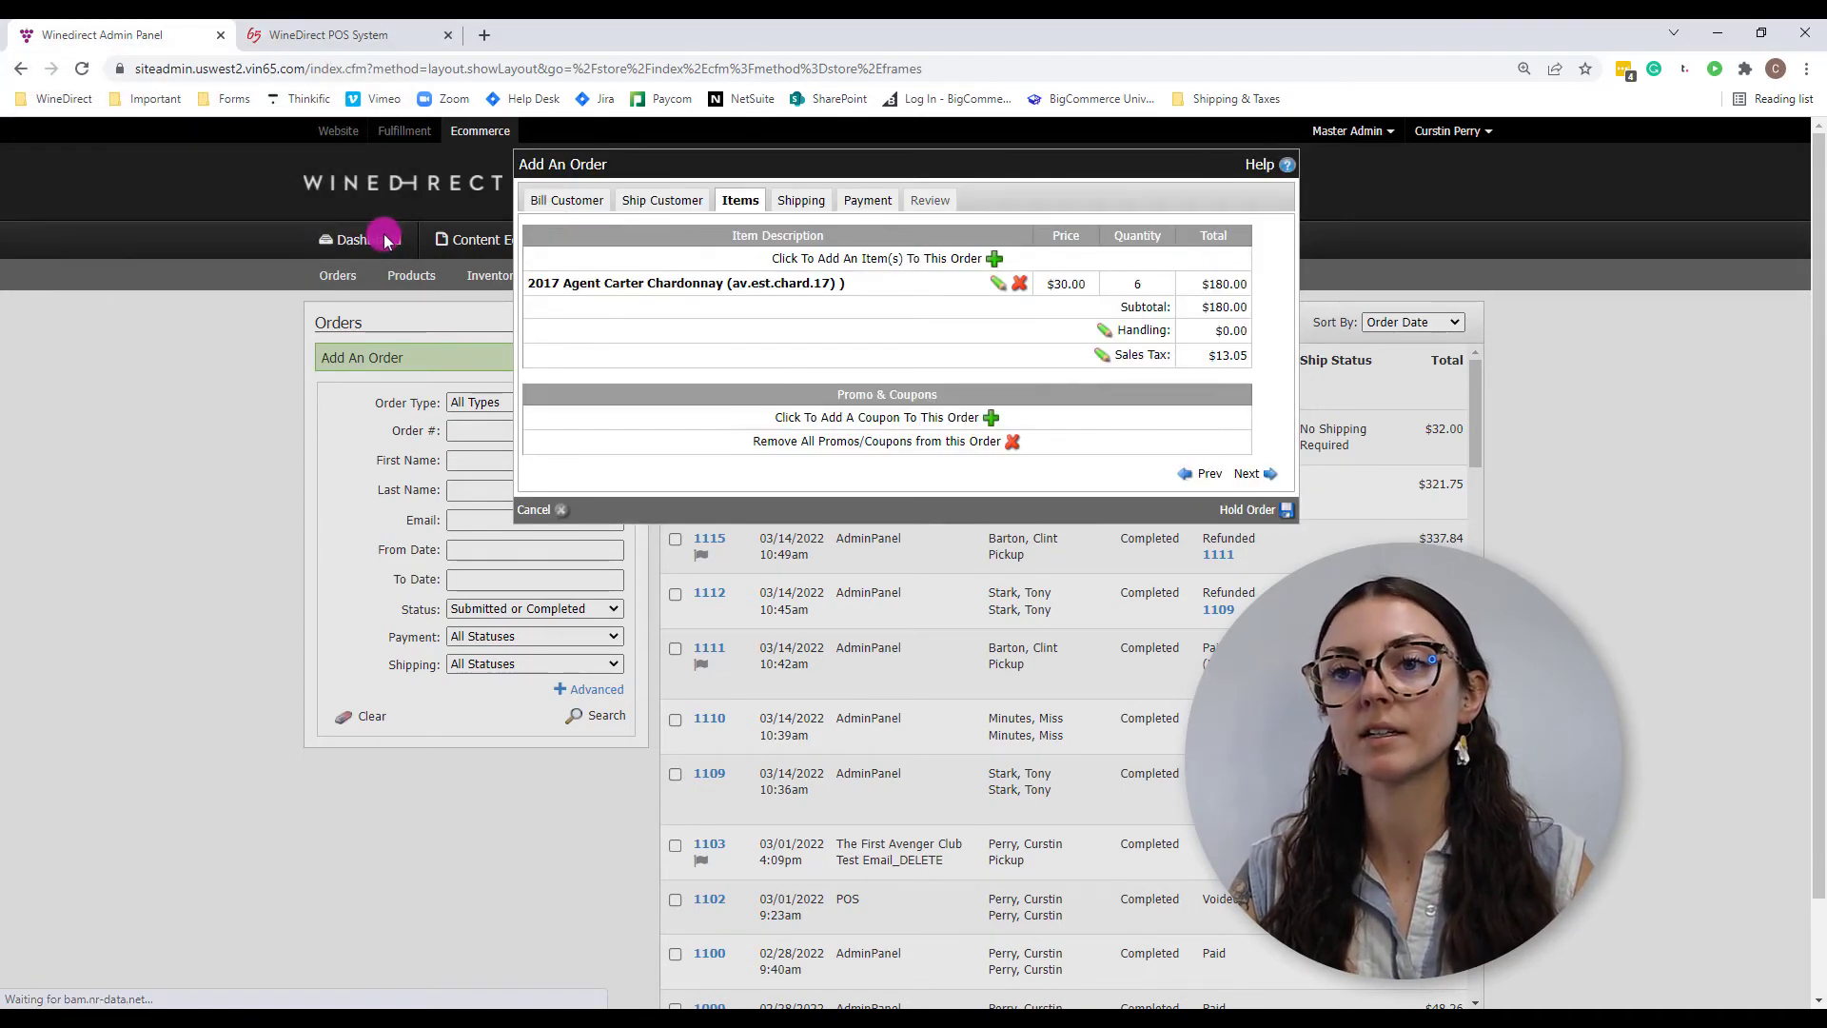
Remove the existing credit card tender from the order's payment details and place the order on hold.
{"action": "left_click", "coordinate": [850, 202]}
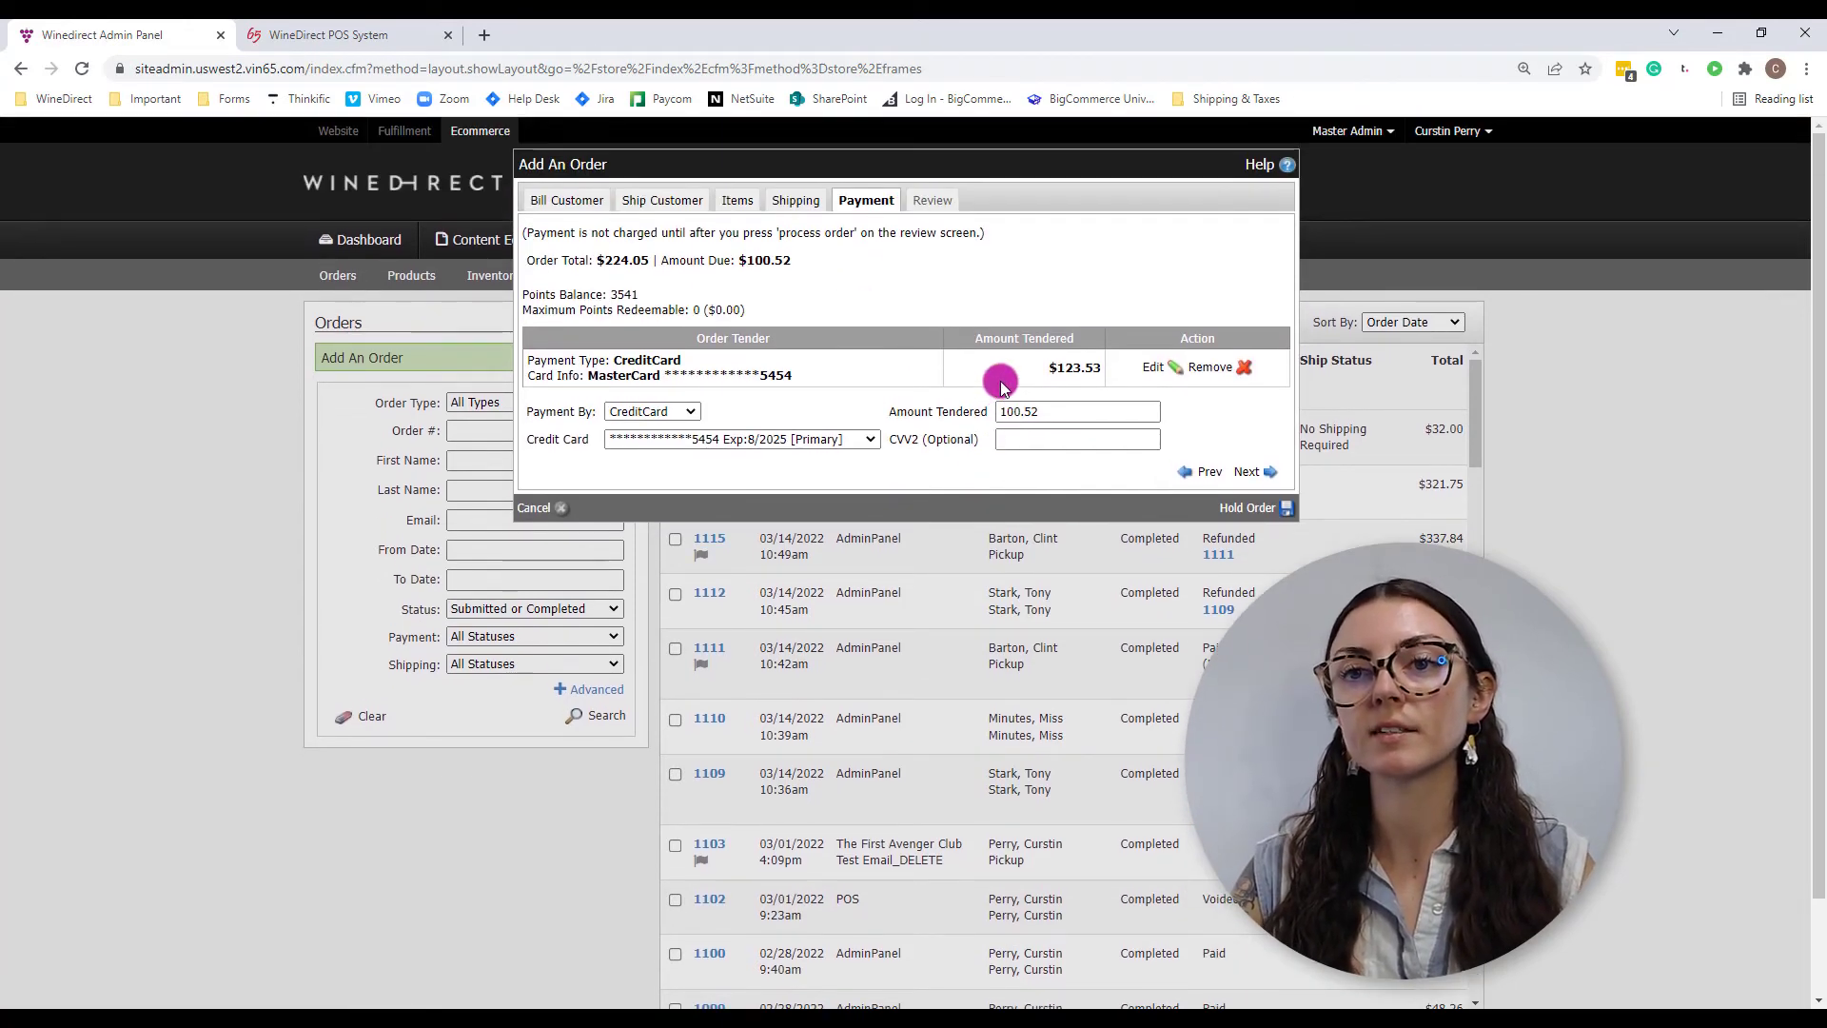
{"action": "left_click", "coordinate": [1240, 369]}
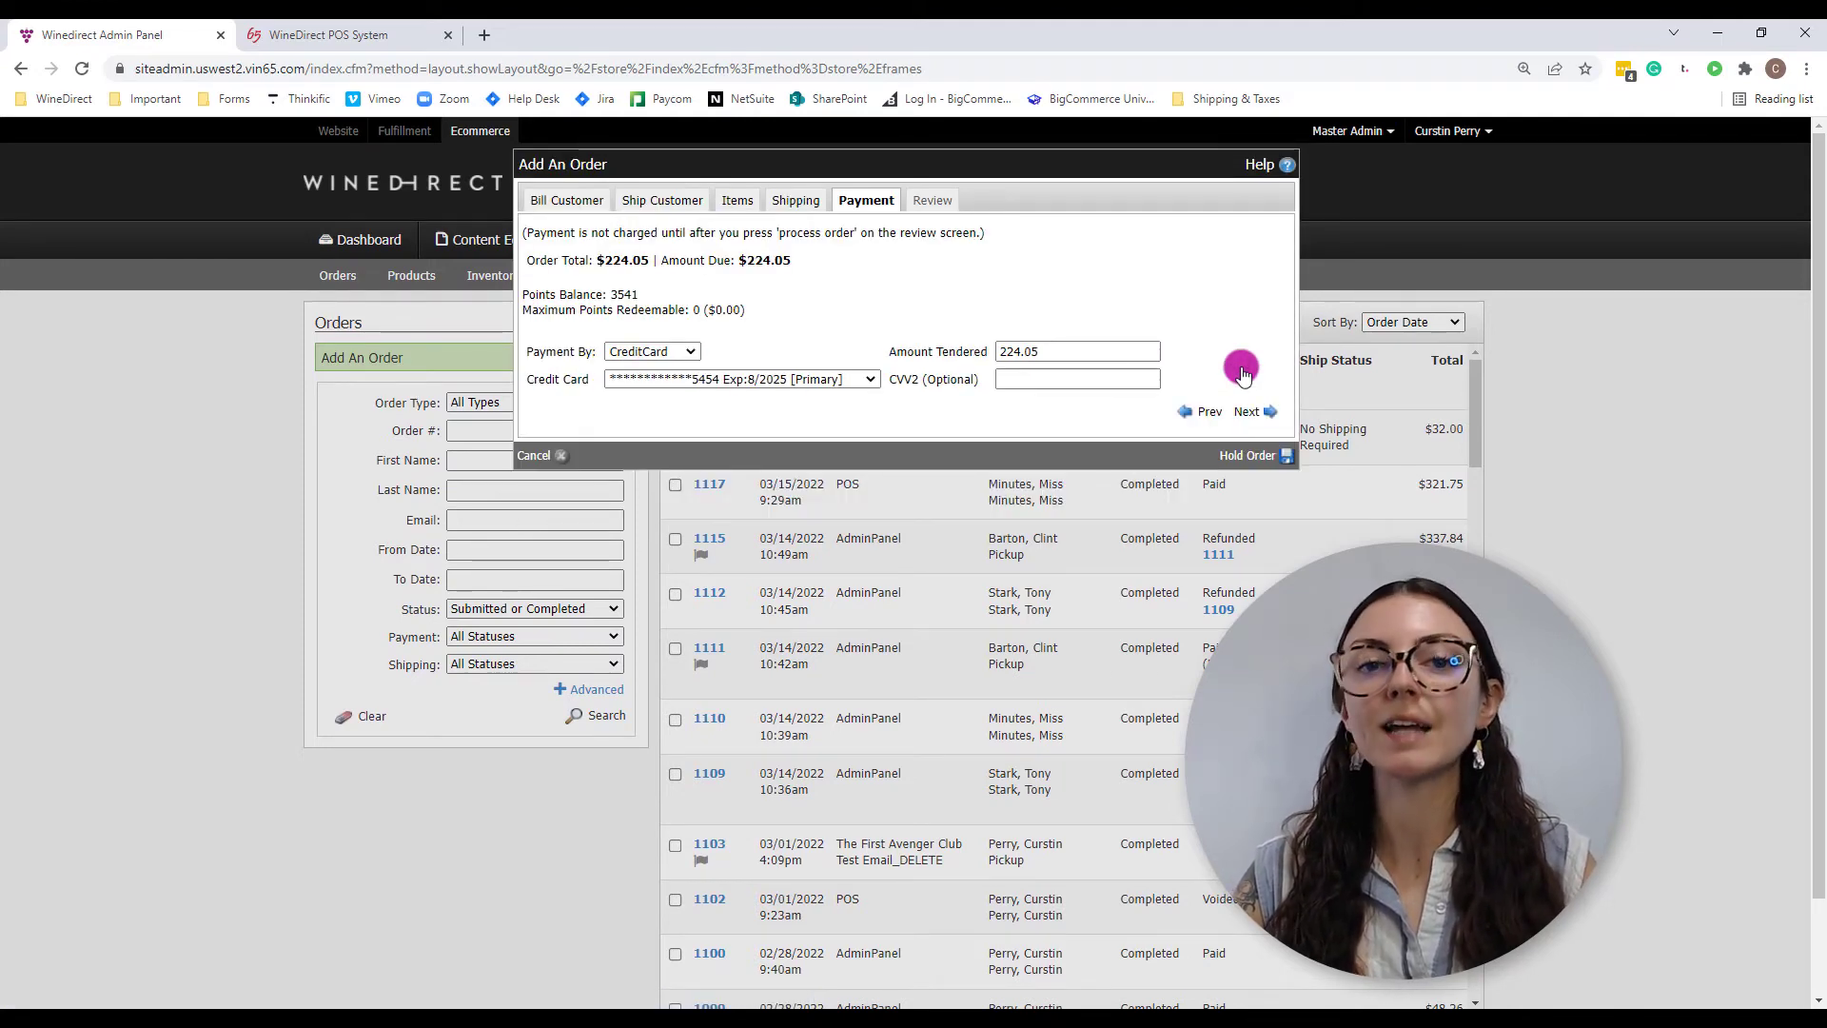
{"action": "left_click", "coordinate": [1271, 459]}
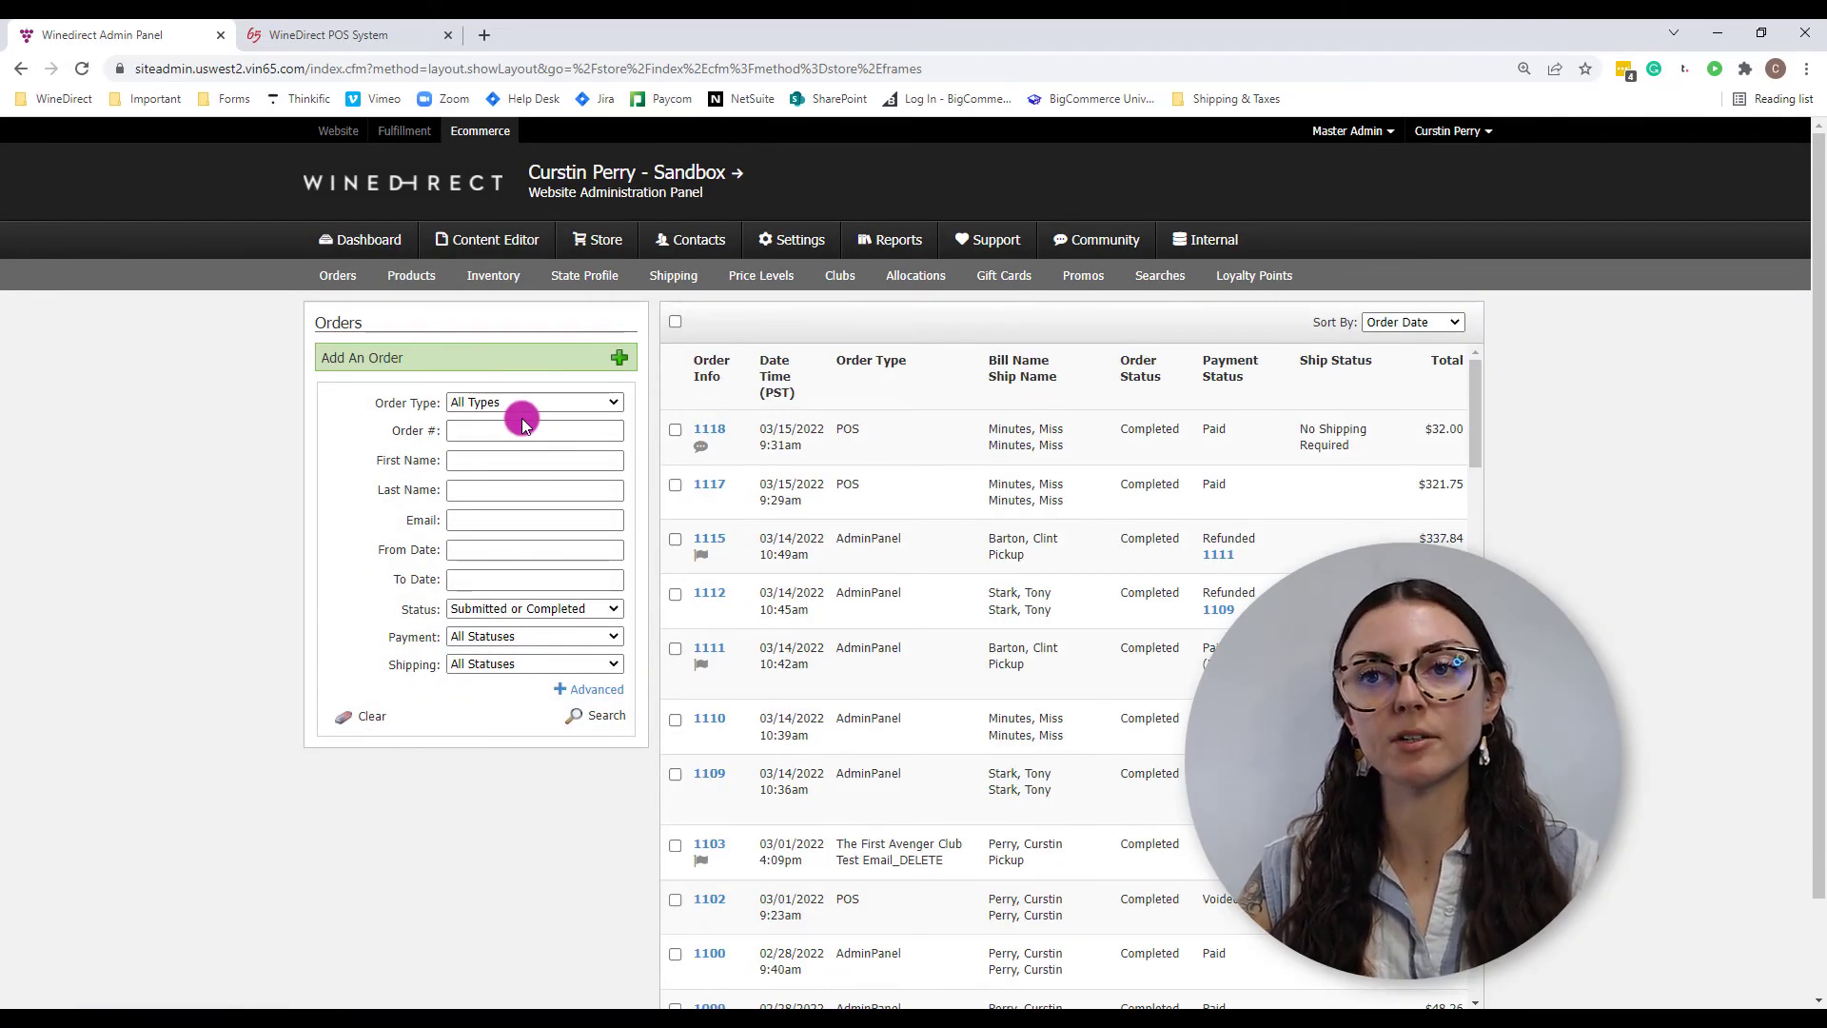
Filter the orders list to show only orders with the Hold status.
{"action": "left_click", "coordinate": [495, 608]}
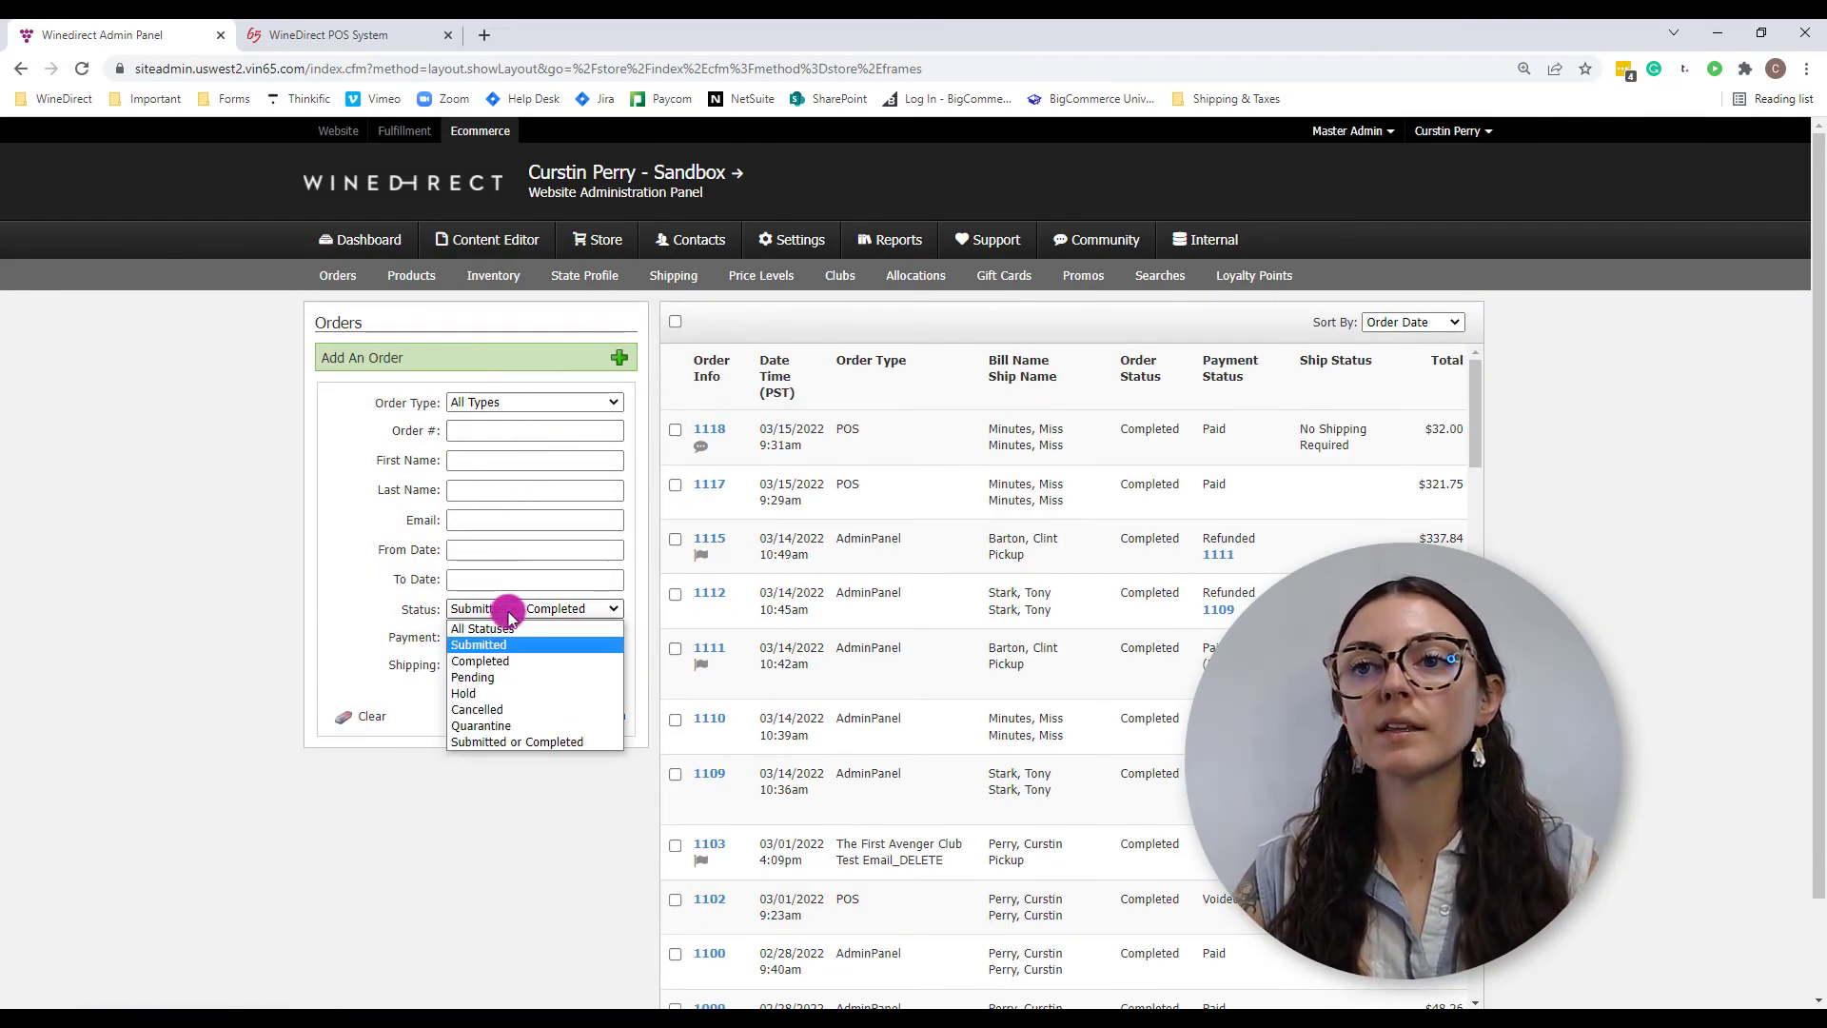
{"action": "left_click", "coordinate": [481, 687]}
{"action": "left_click", "coordinate": [594, 715]}
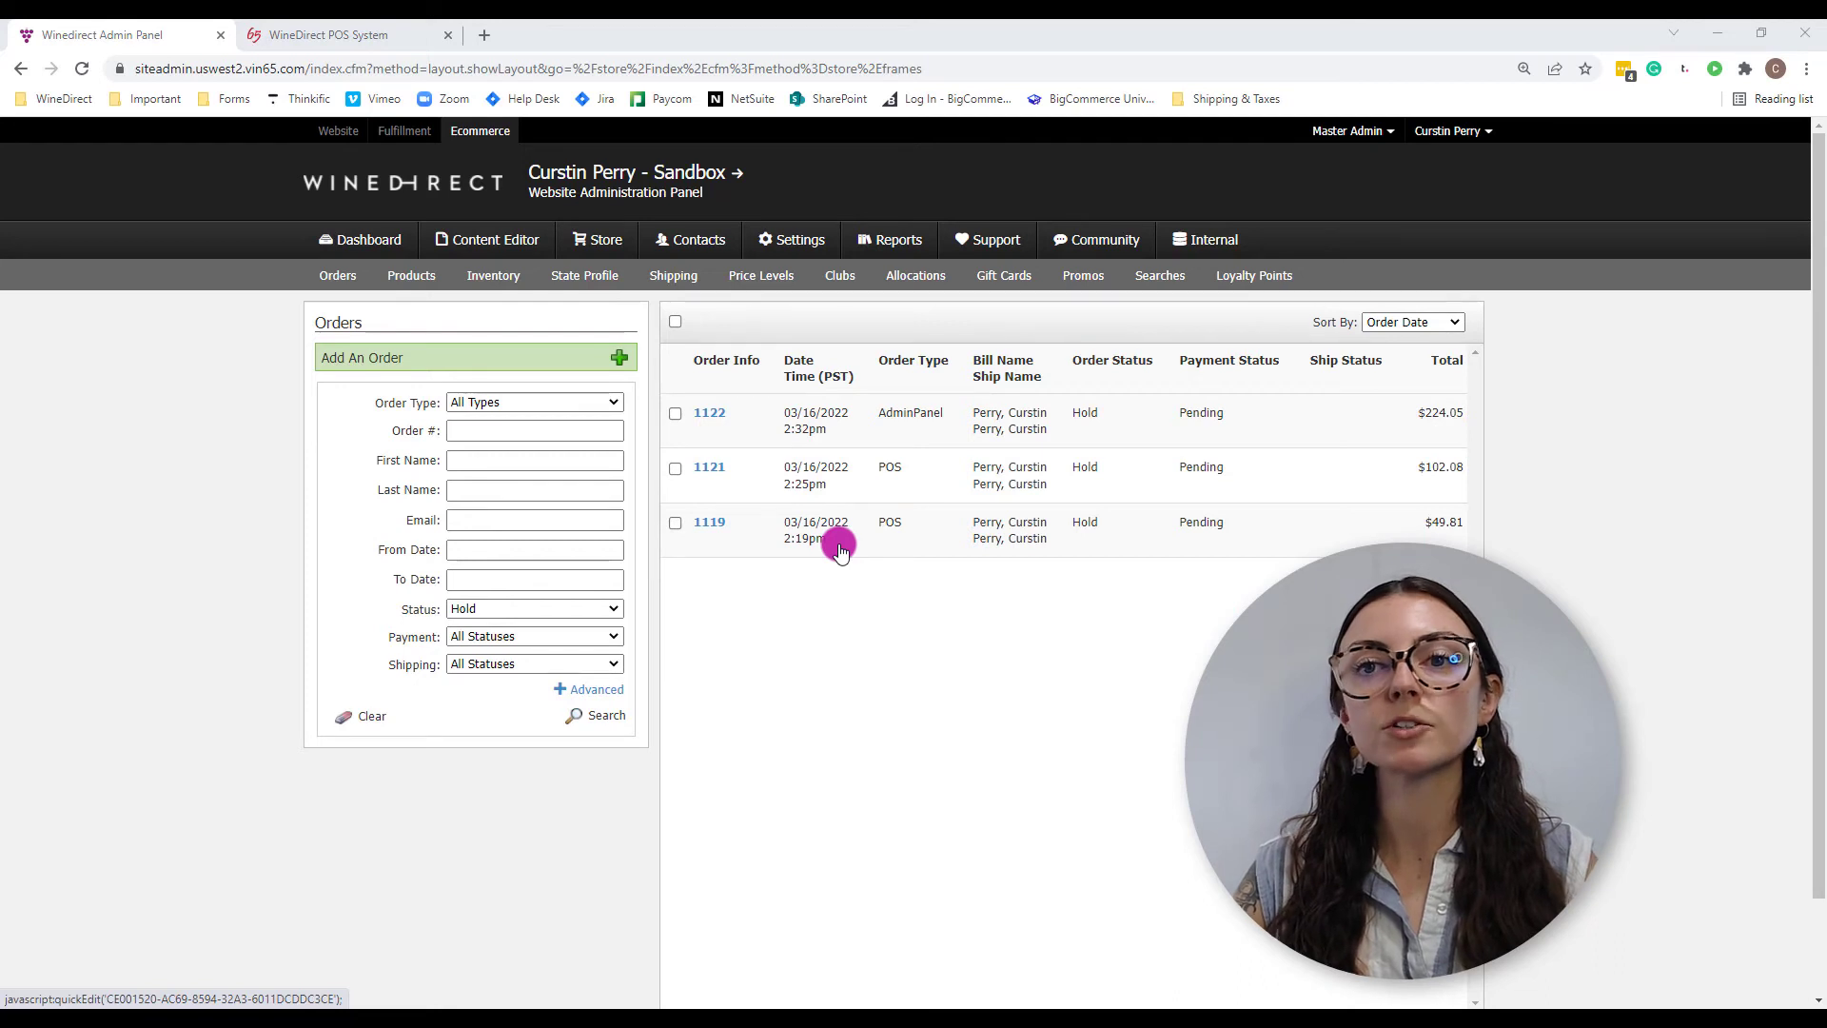
Print the receipt for the held AdminPanel order and open the downloaded PDF invoice.
{"action": "left_click", "coordinate": [677, 412]}
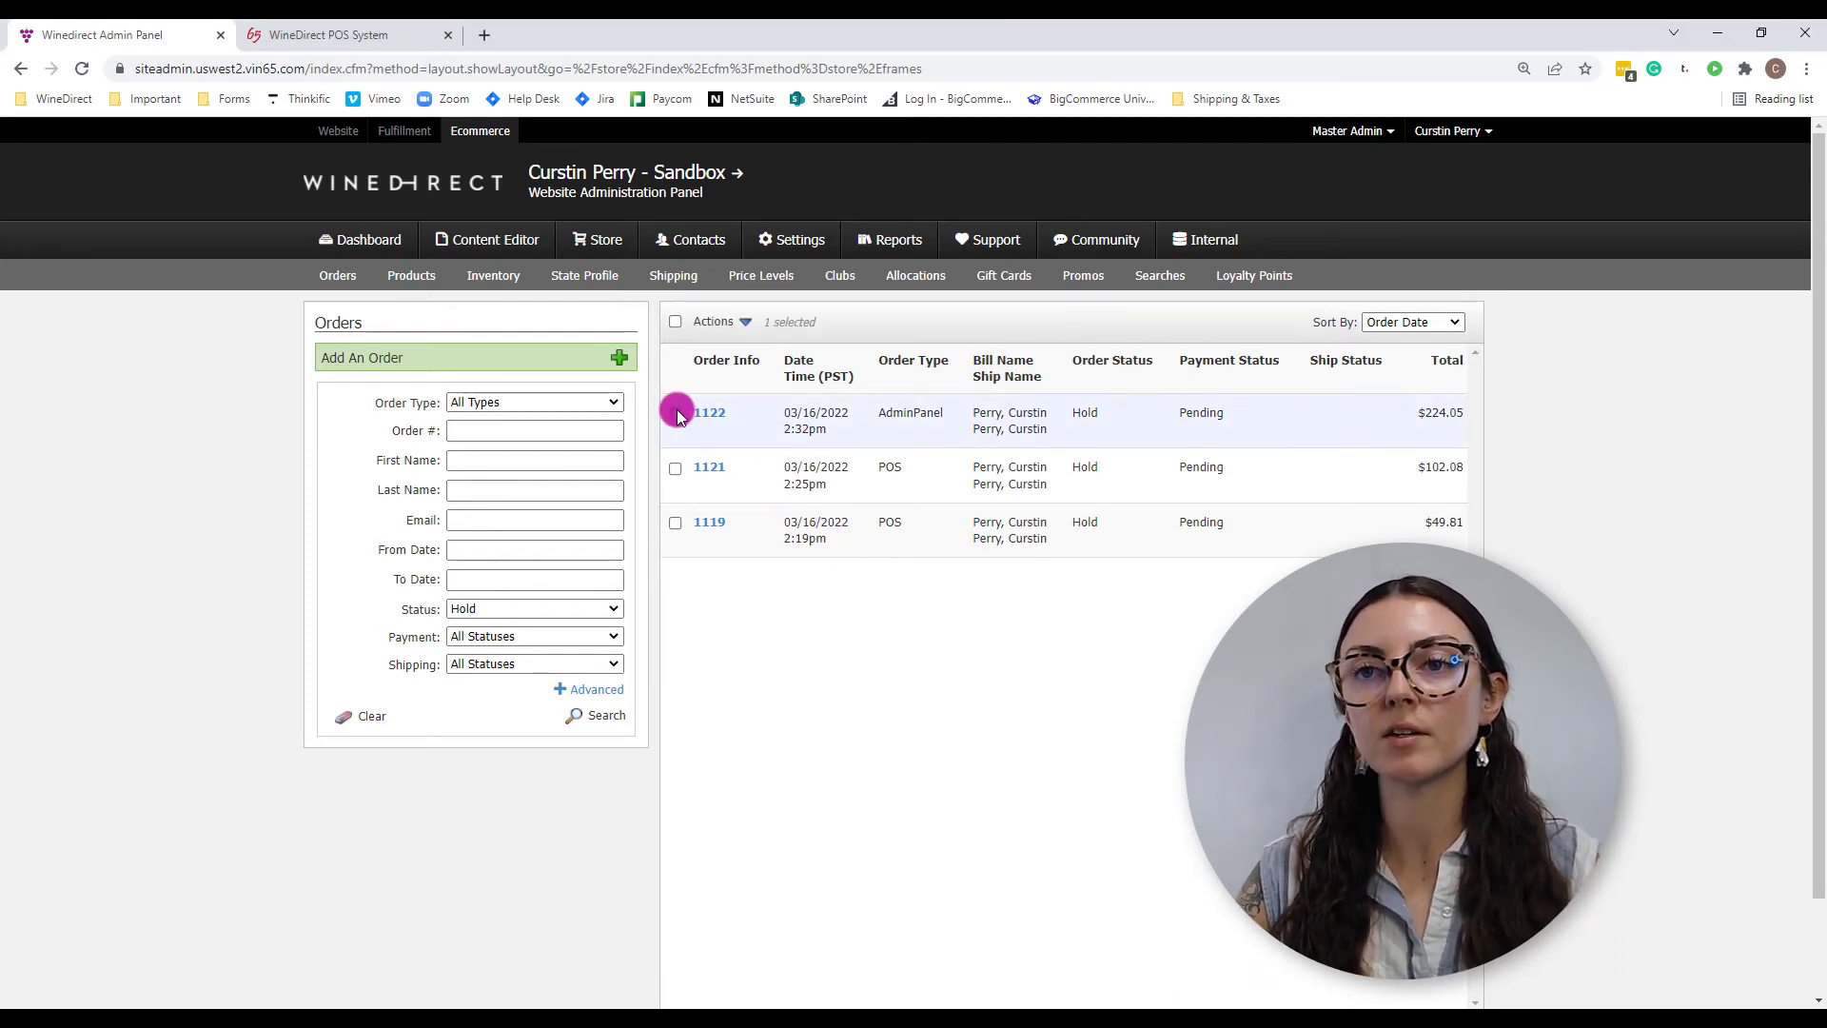
{"action": "left_click", "coordinate": [745, 324]}
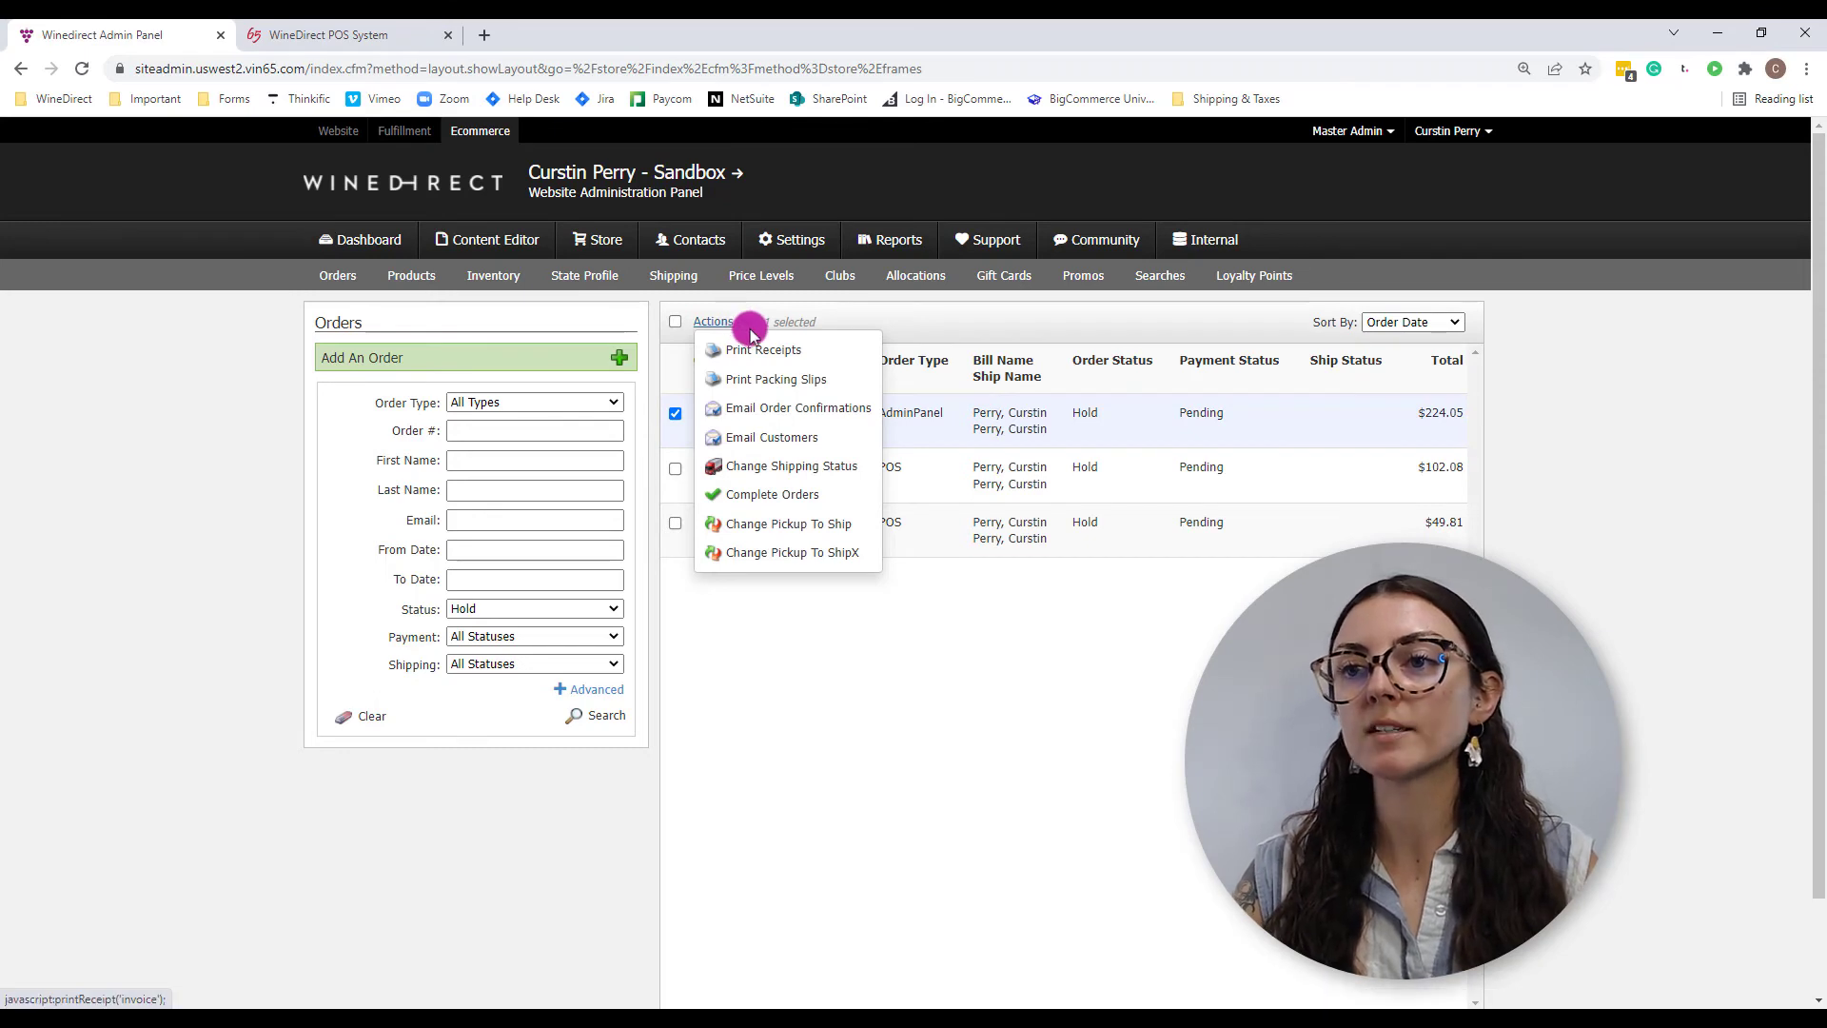
{"action": "left_click", "coordinate": [779, 349]}
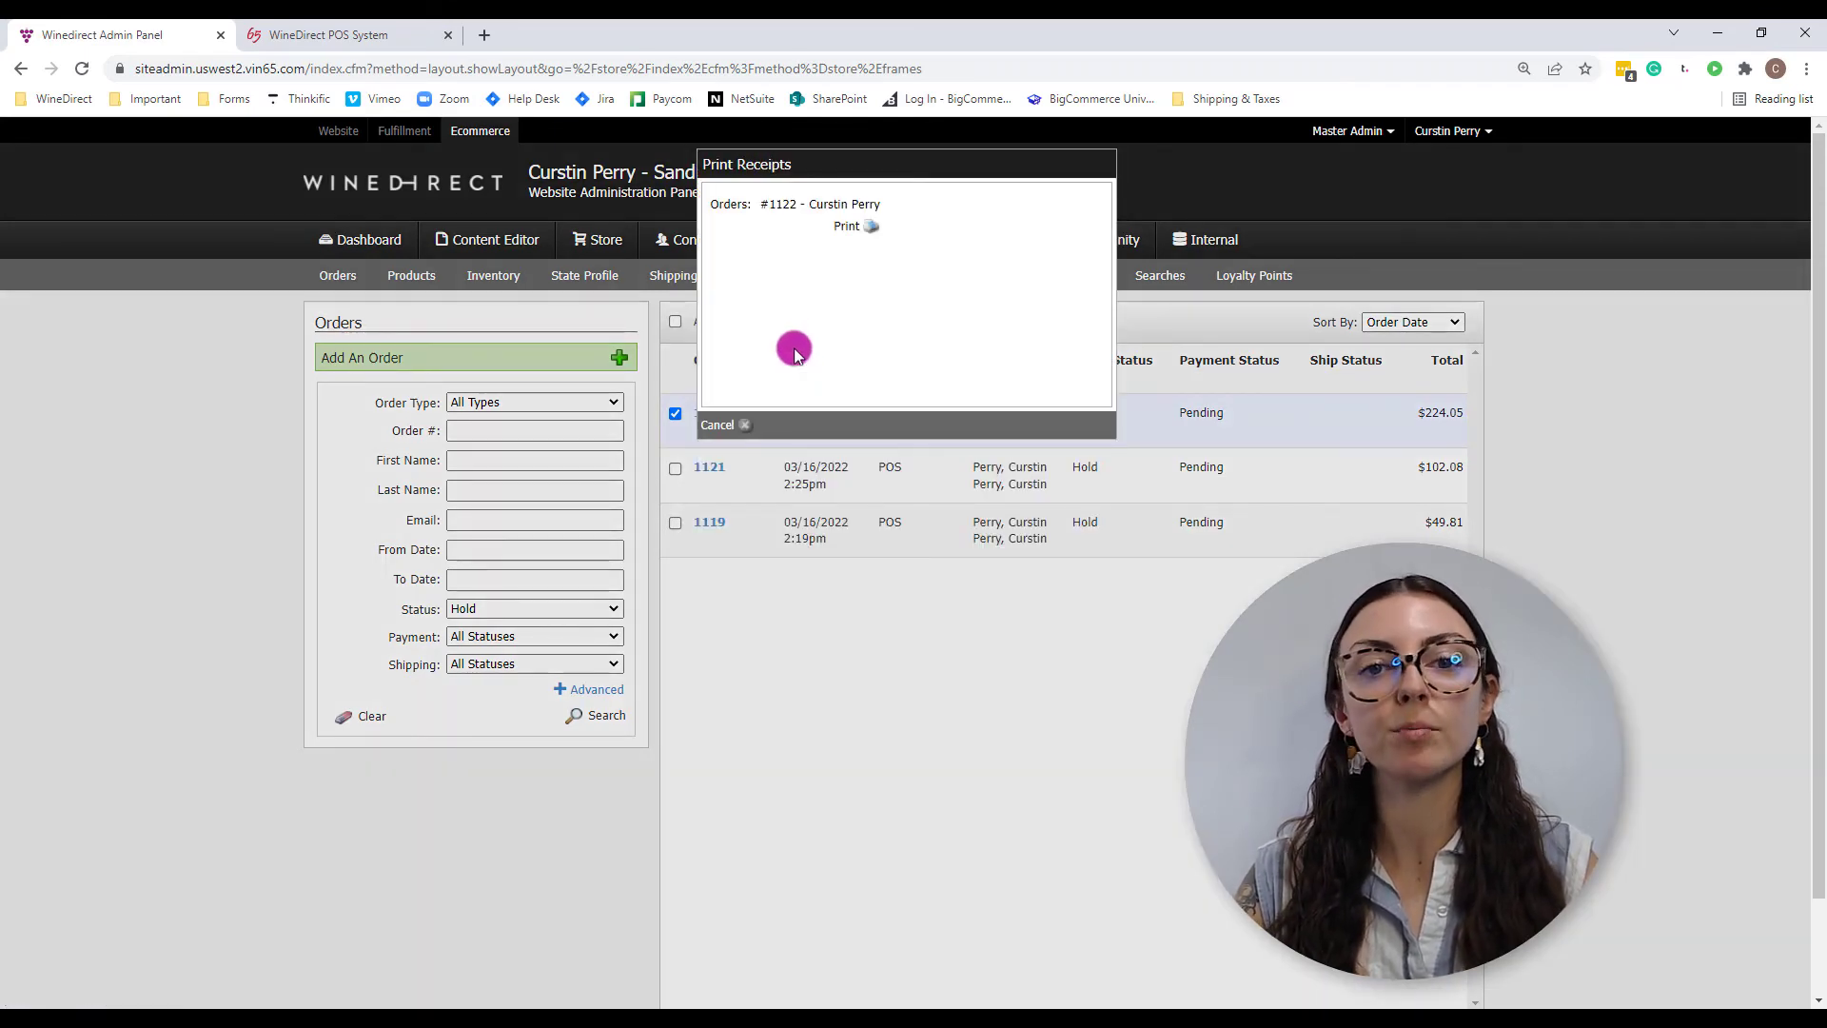
{"action": "left_click", "coordinate": [849, 226]}
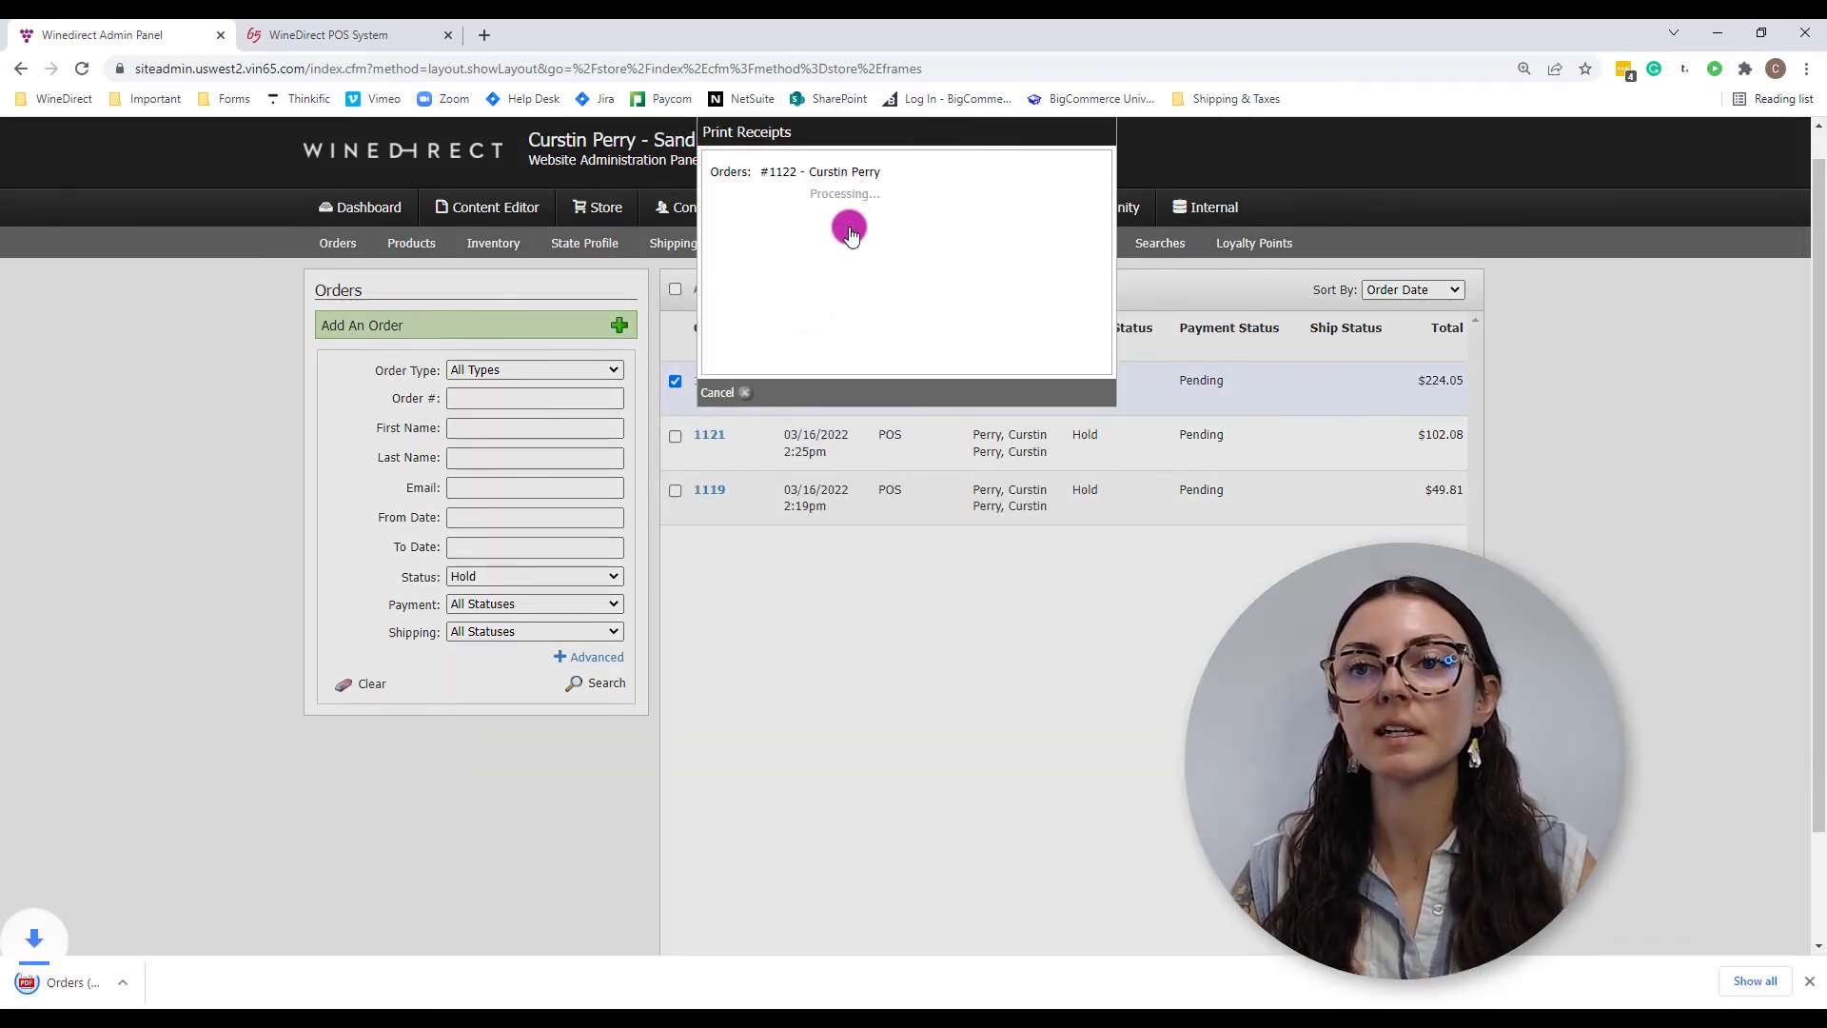
{"action": "left_click", "coordinate": [195, 966]}
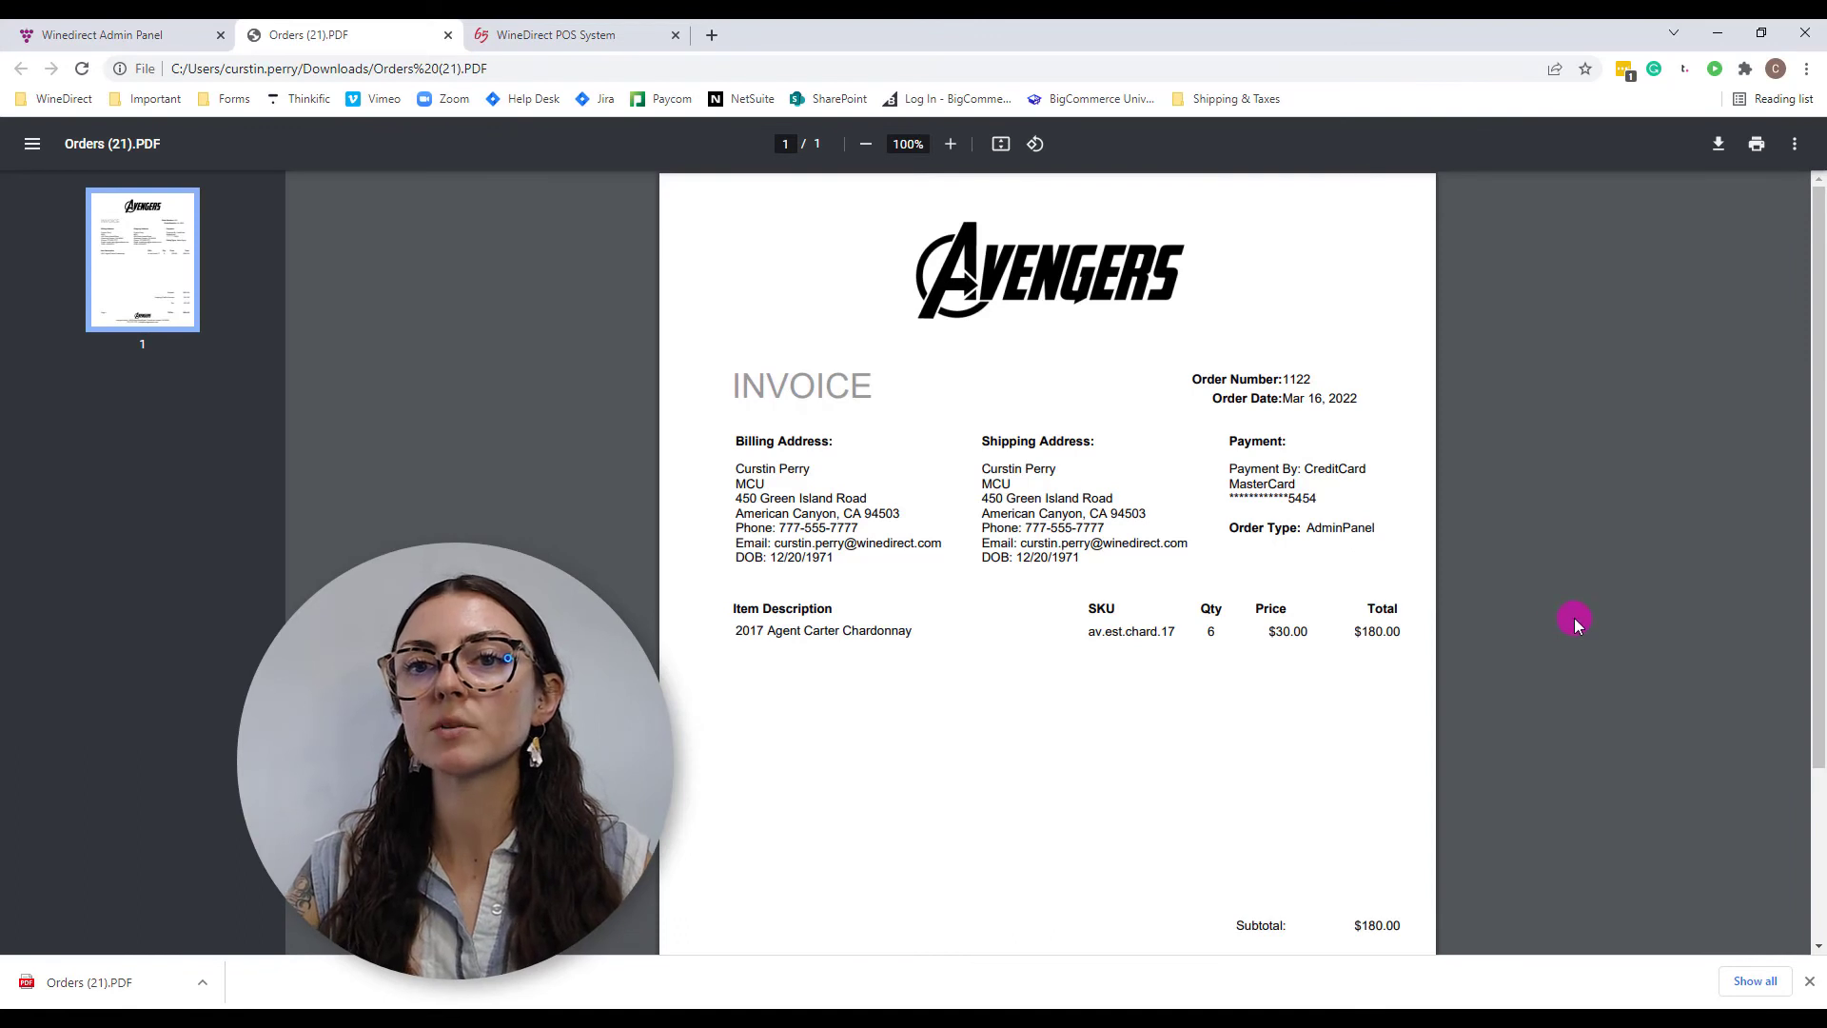
Review the invoice's items, shipping, tax and total, and look at the option to save the PDF without saving a copy.
{"action": "scroll", "coordinate": [1574, 618], "scroll_direction": "down", "scroll_amount": 3}
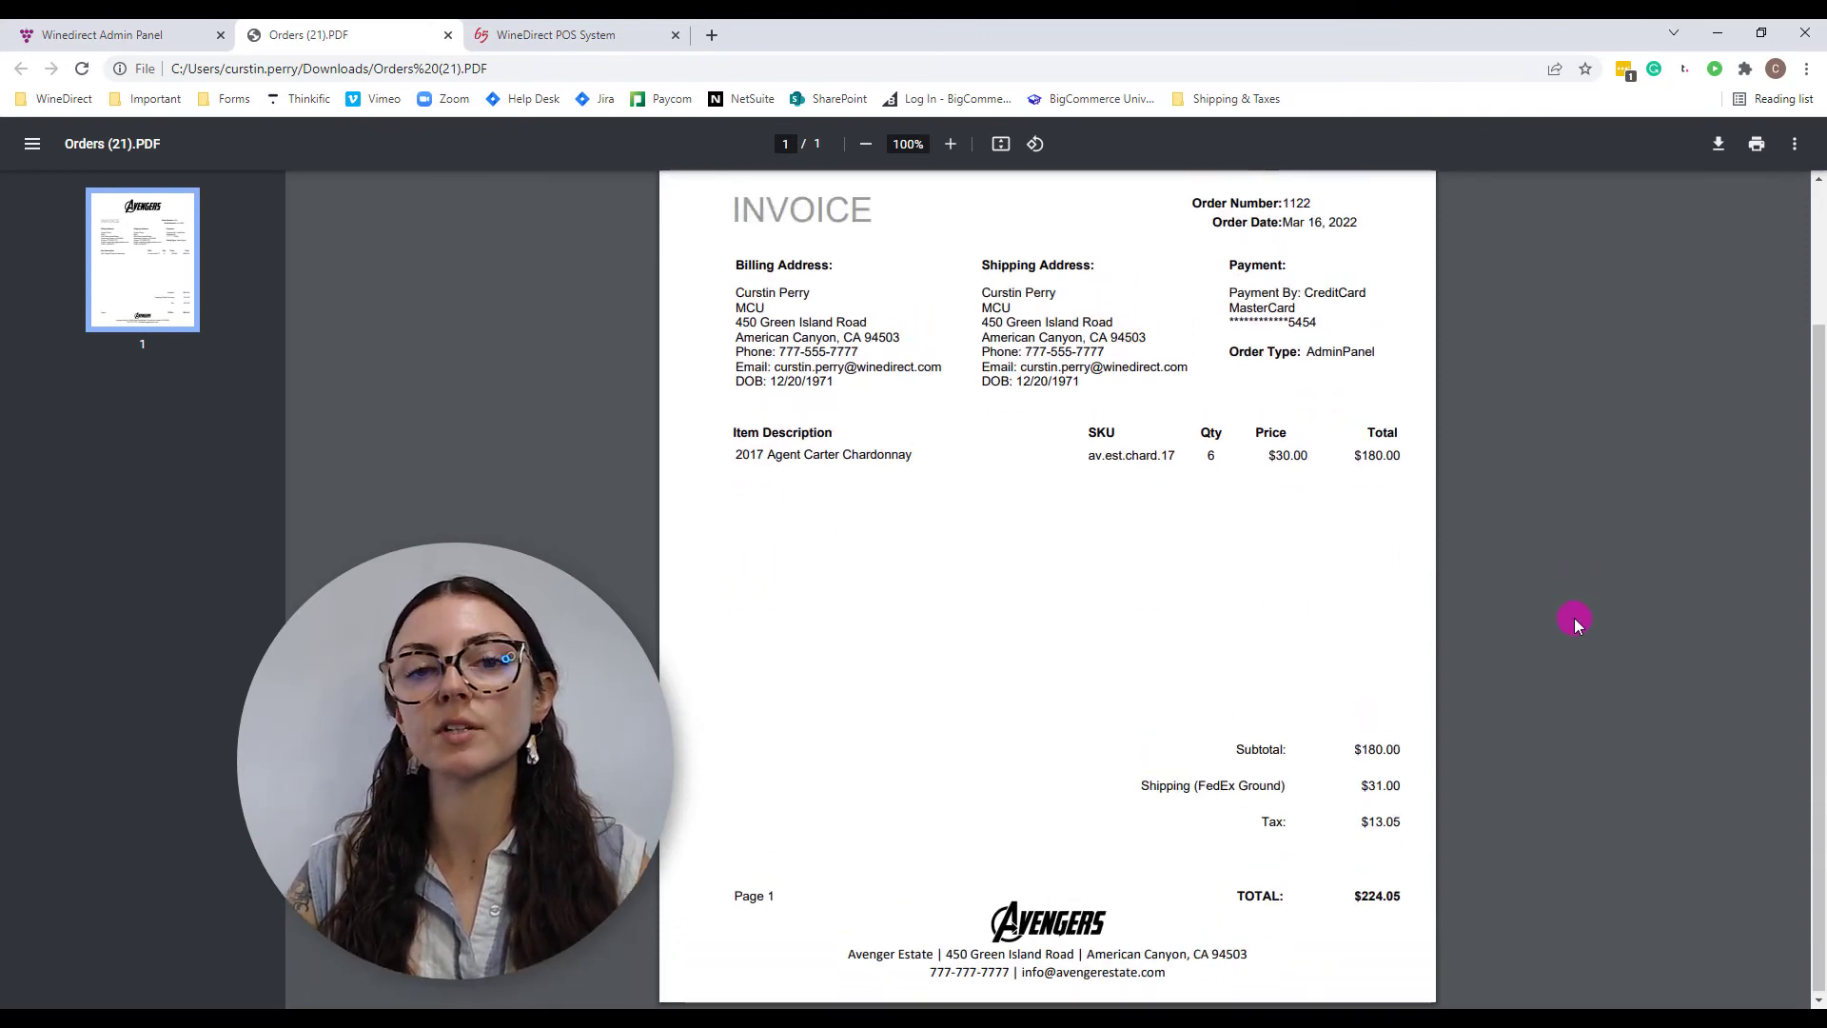
{"action": "scroll", "coordinate": [1575, 619], "scroll_direction": "up", "scroll_amount": 1}
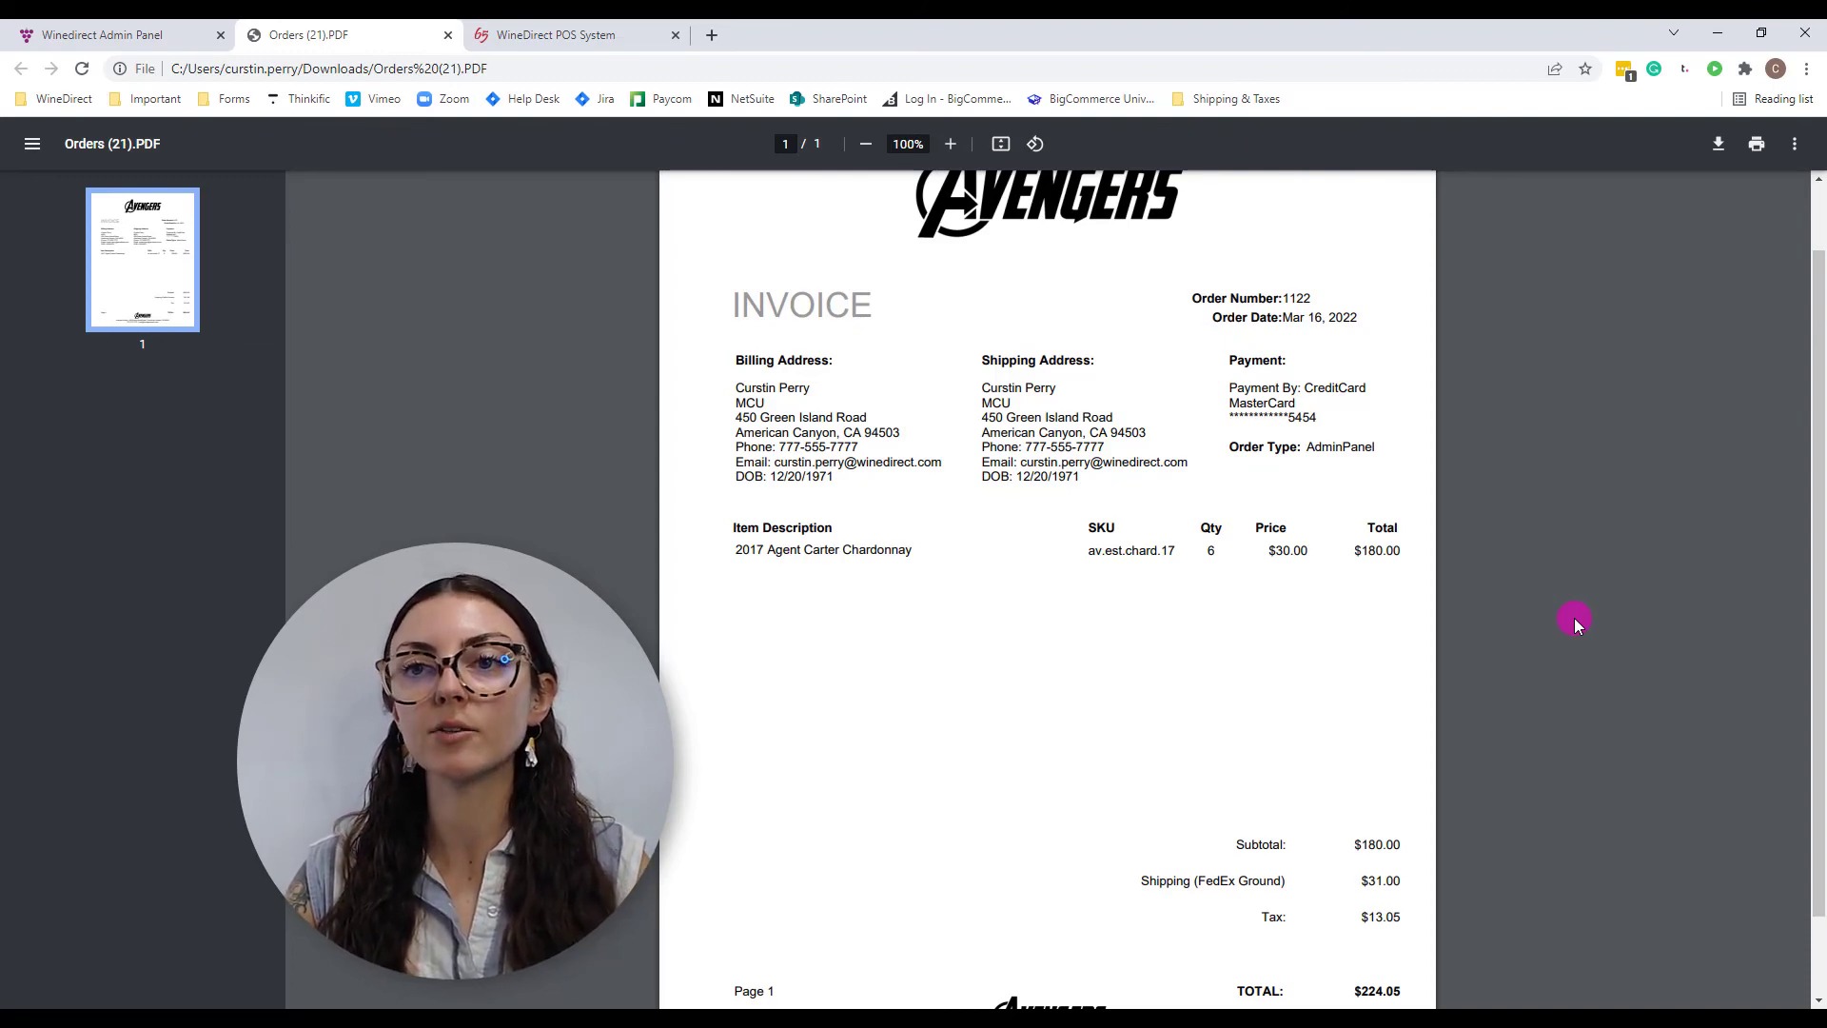
{"action": "left_click", "coordinate": [1711, 145]}
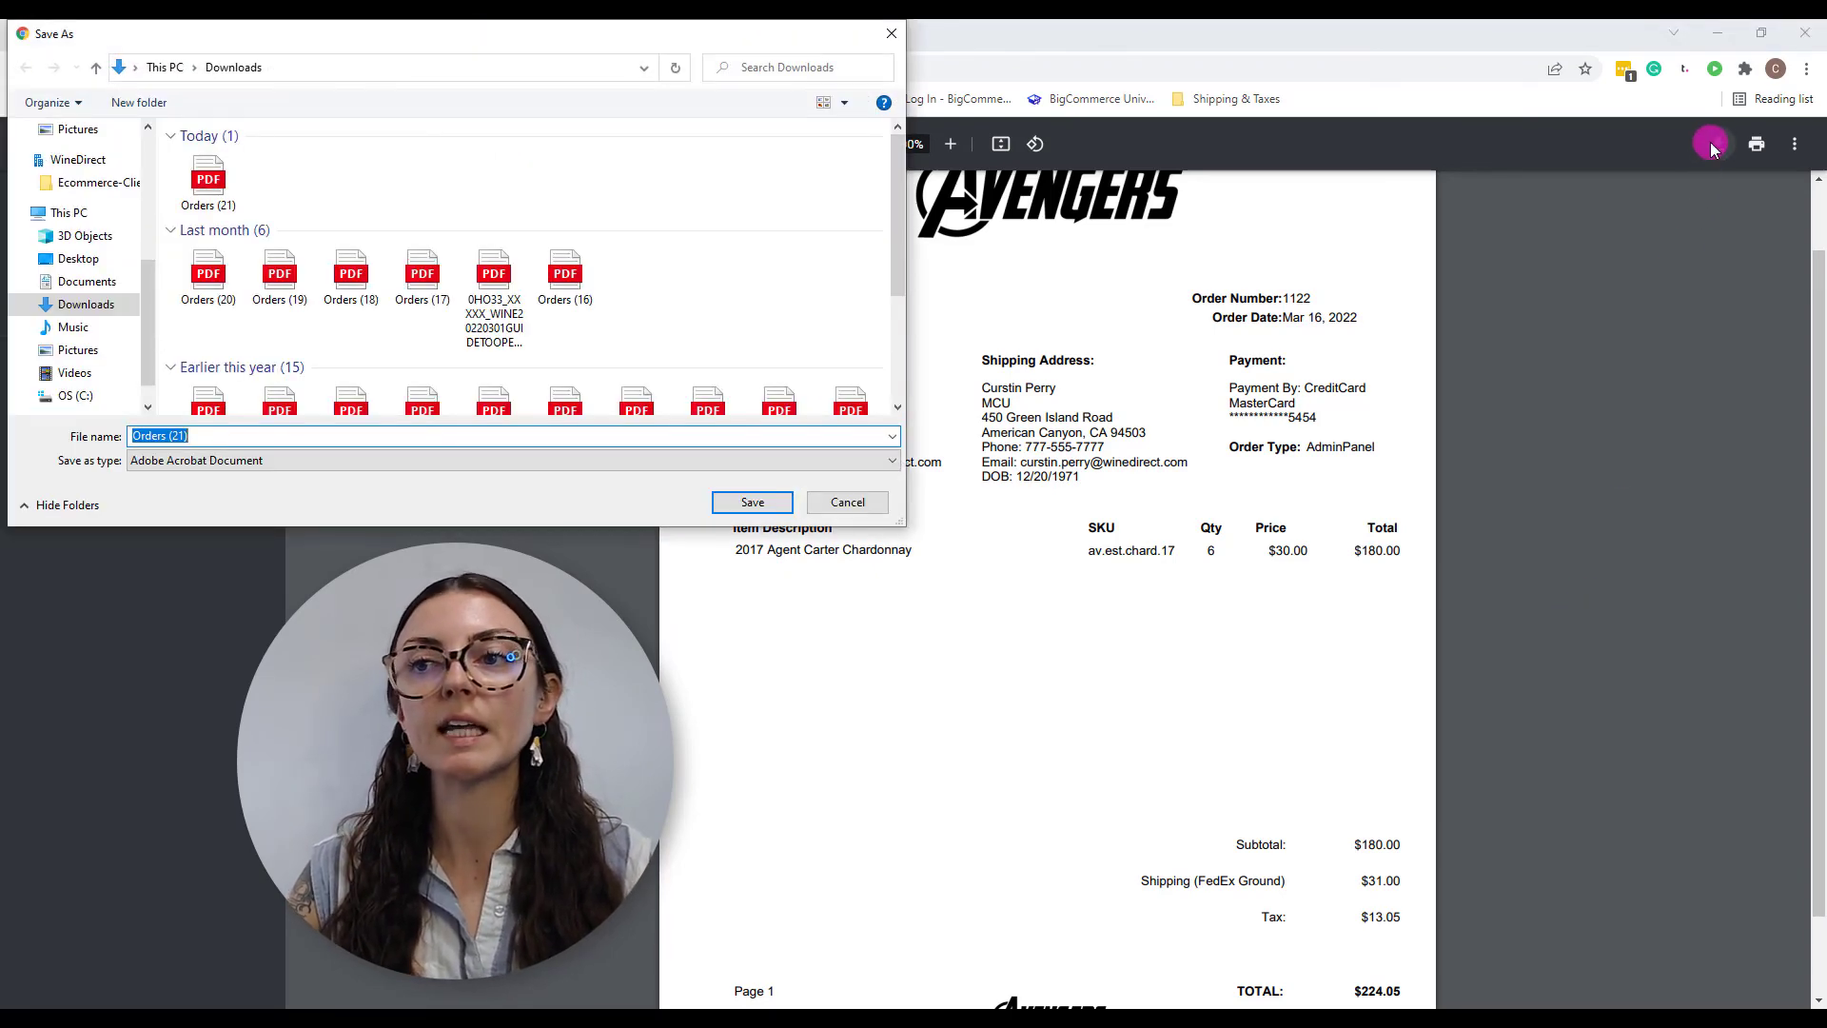
{"action": "left_click", "coordinate": [824, 502]}
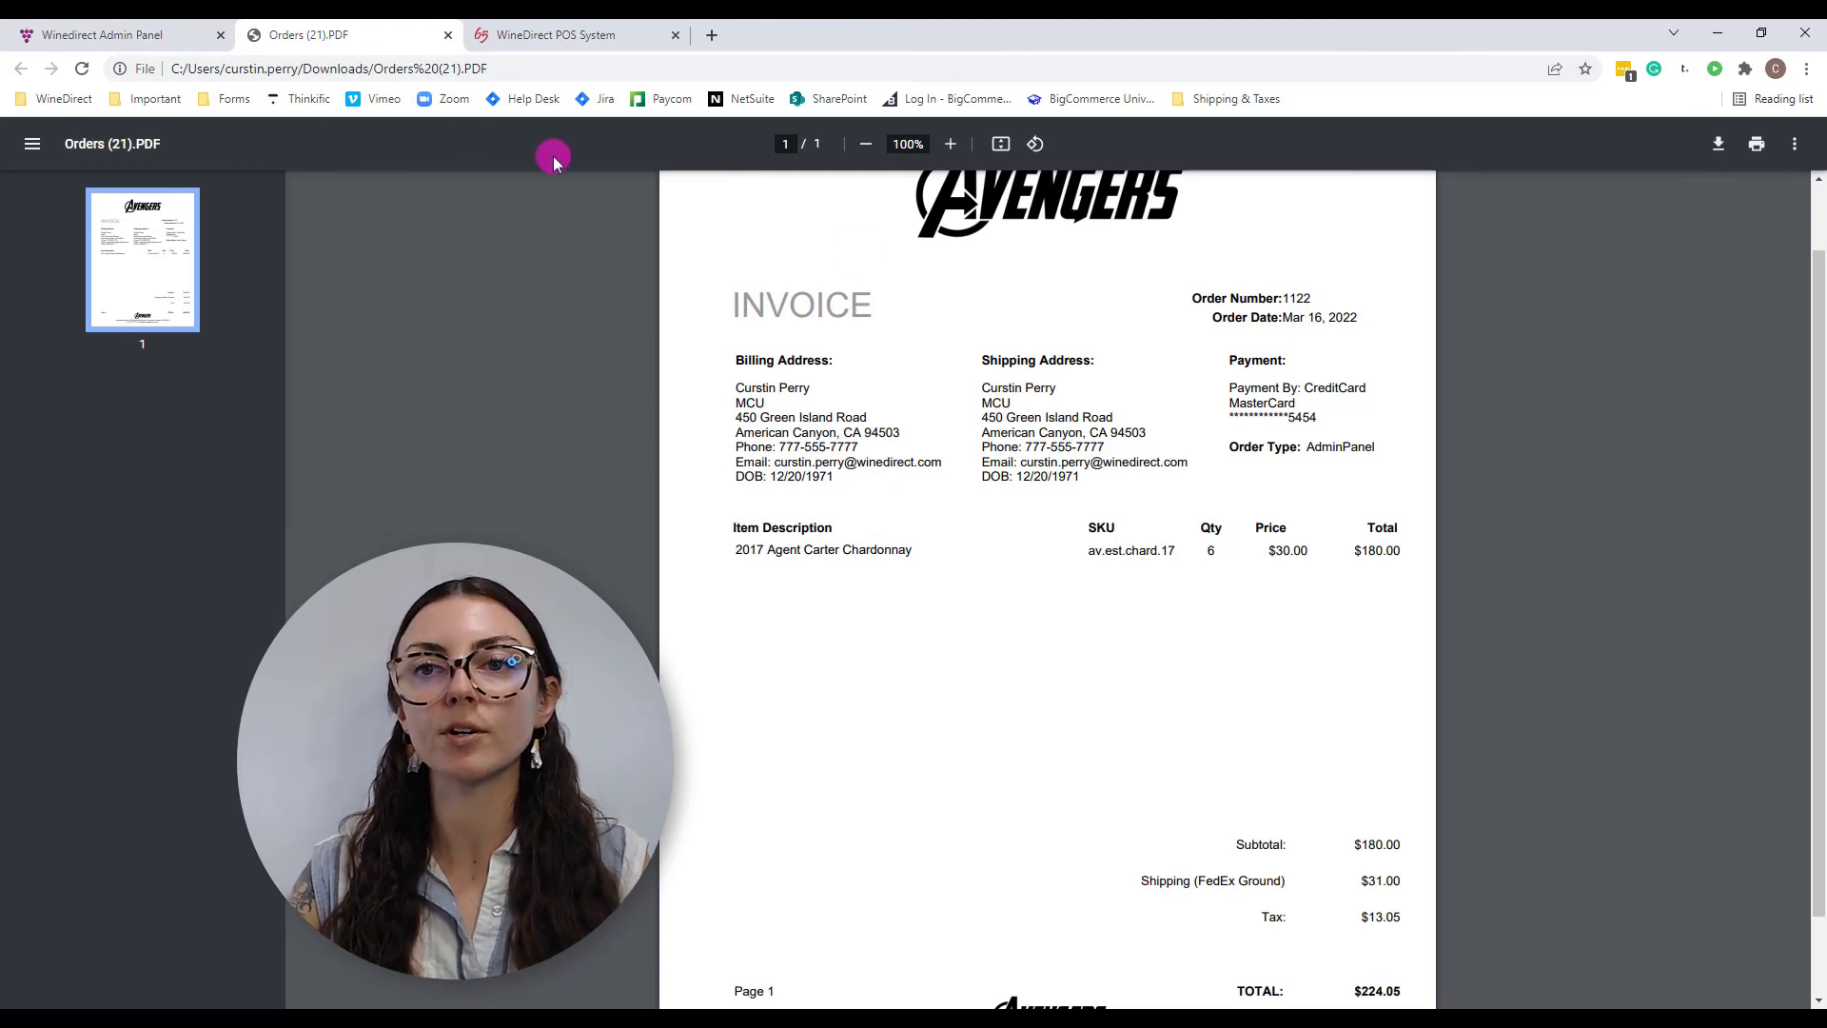
Return to the Admin Panel, close the receipt printing window, and reopen the held AdminPanel order to resume editing it.
{"action": "left_click", "coordinate": [152, 35]}
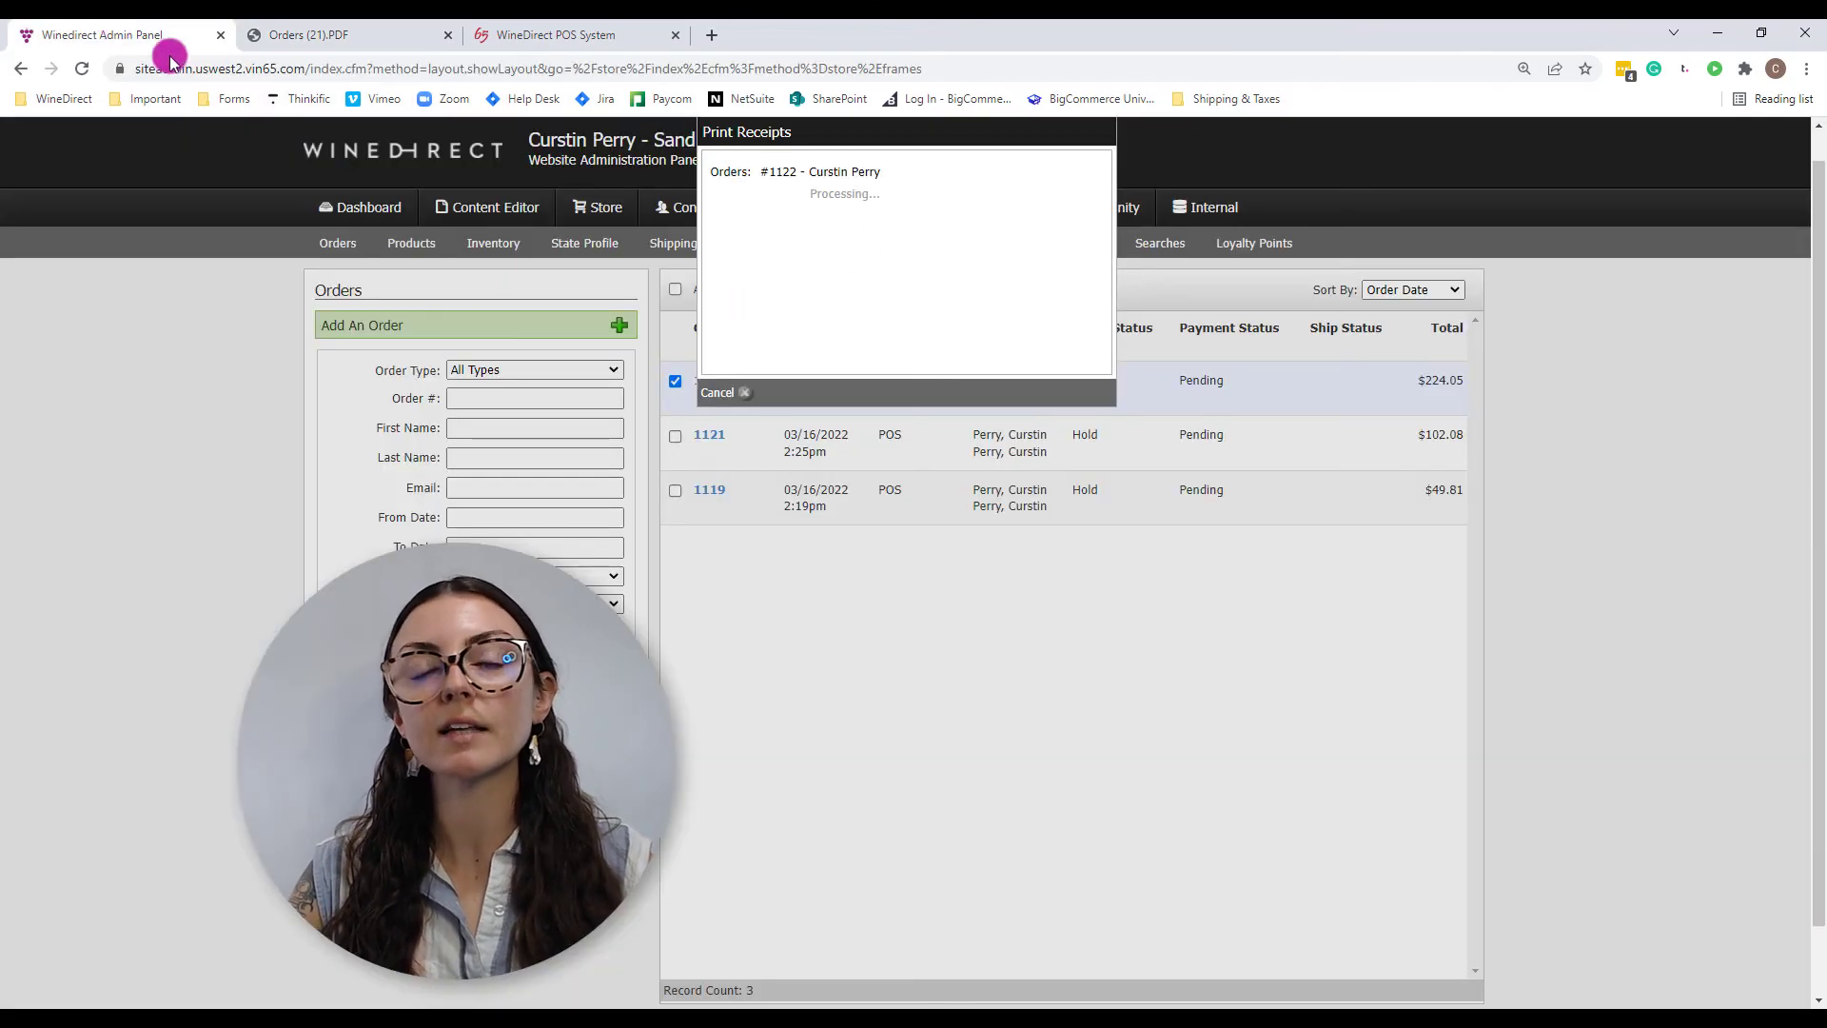
{"action": "left_click", "coordinate": [740, 394]}
{"action": "left_click", "coordinate": [966, 376]}
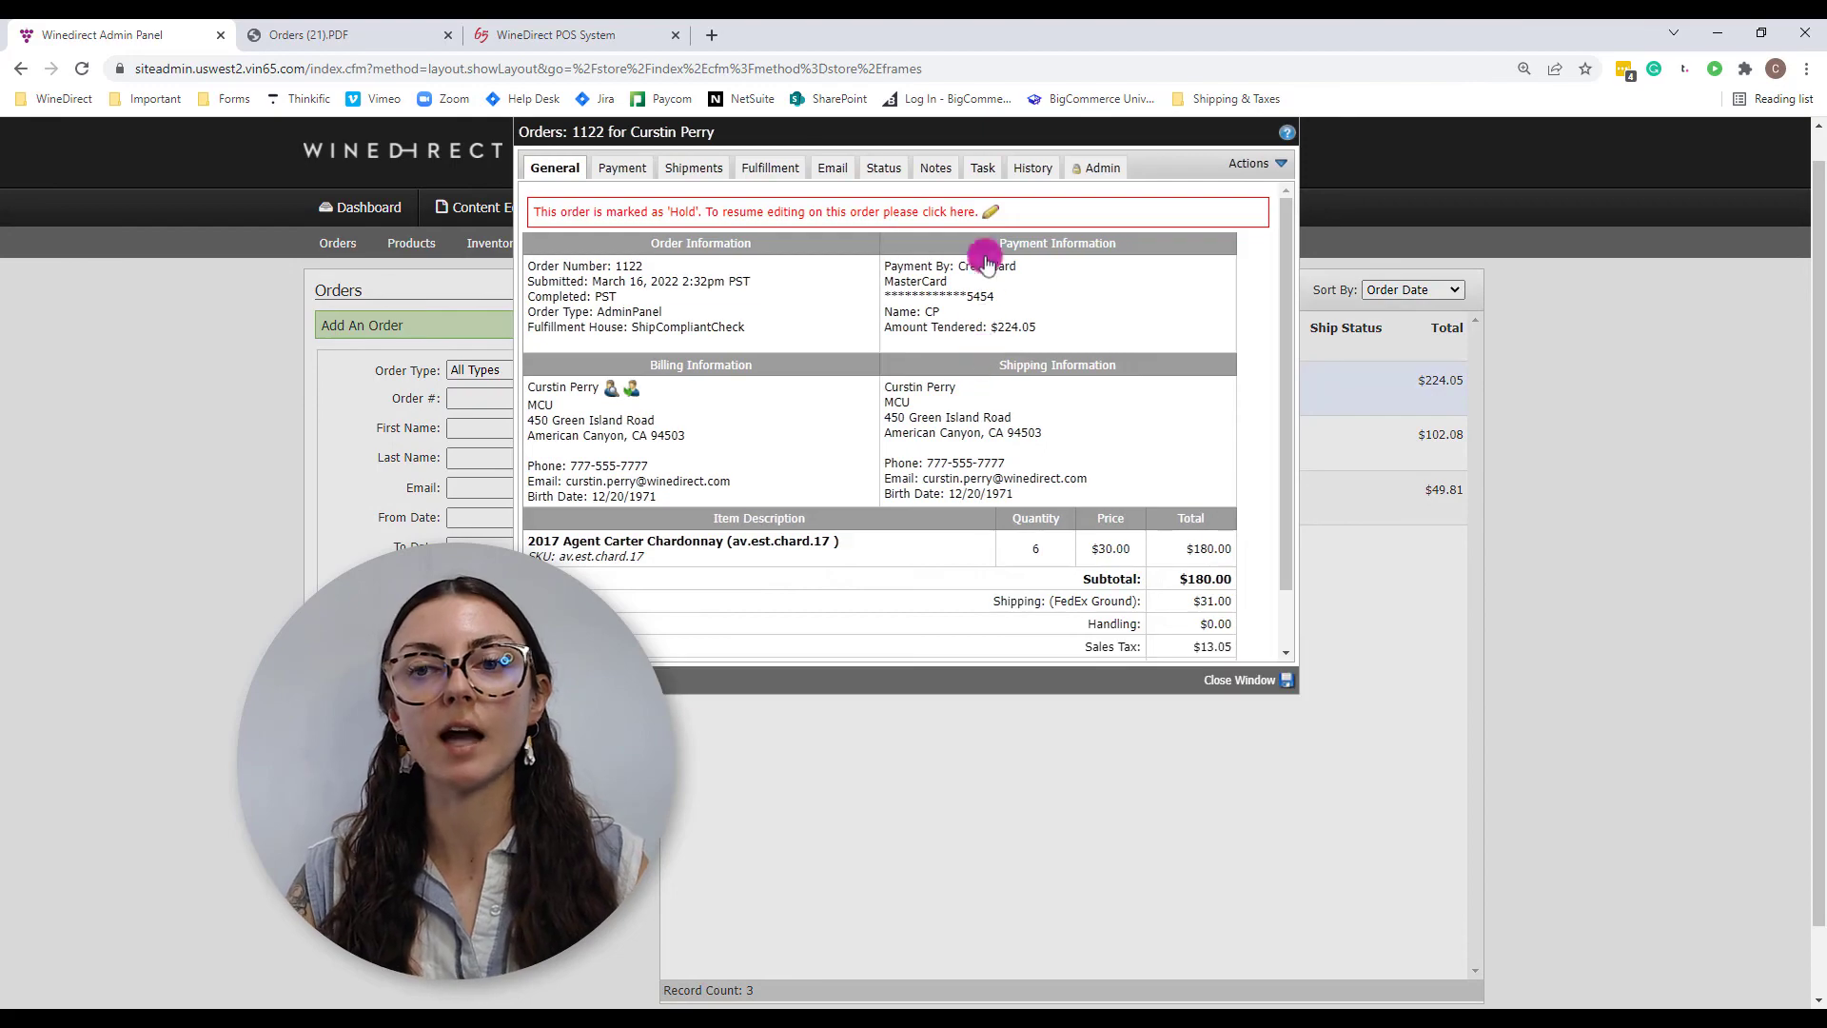
{"action": "left_click", "coordinate": [986, 213]}
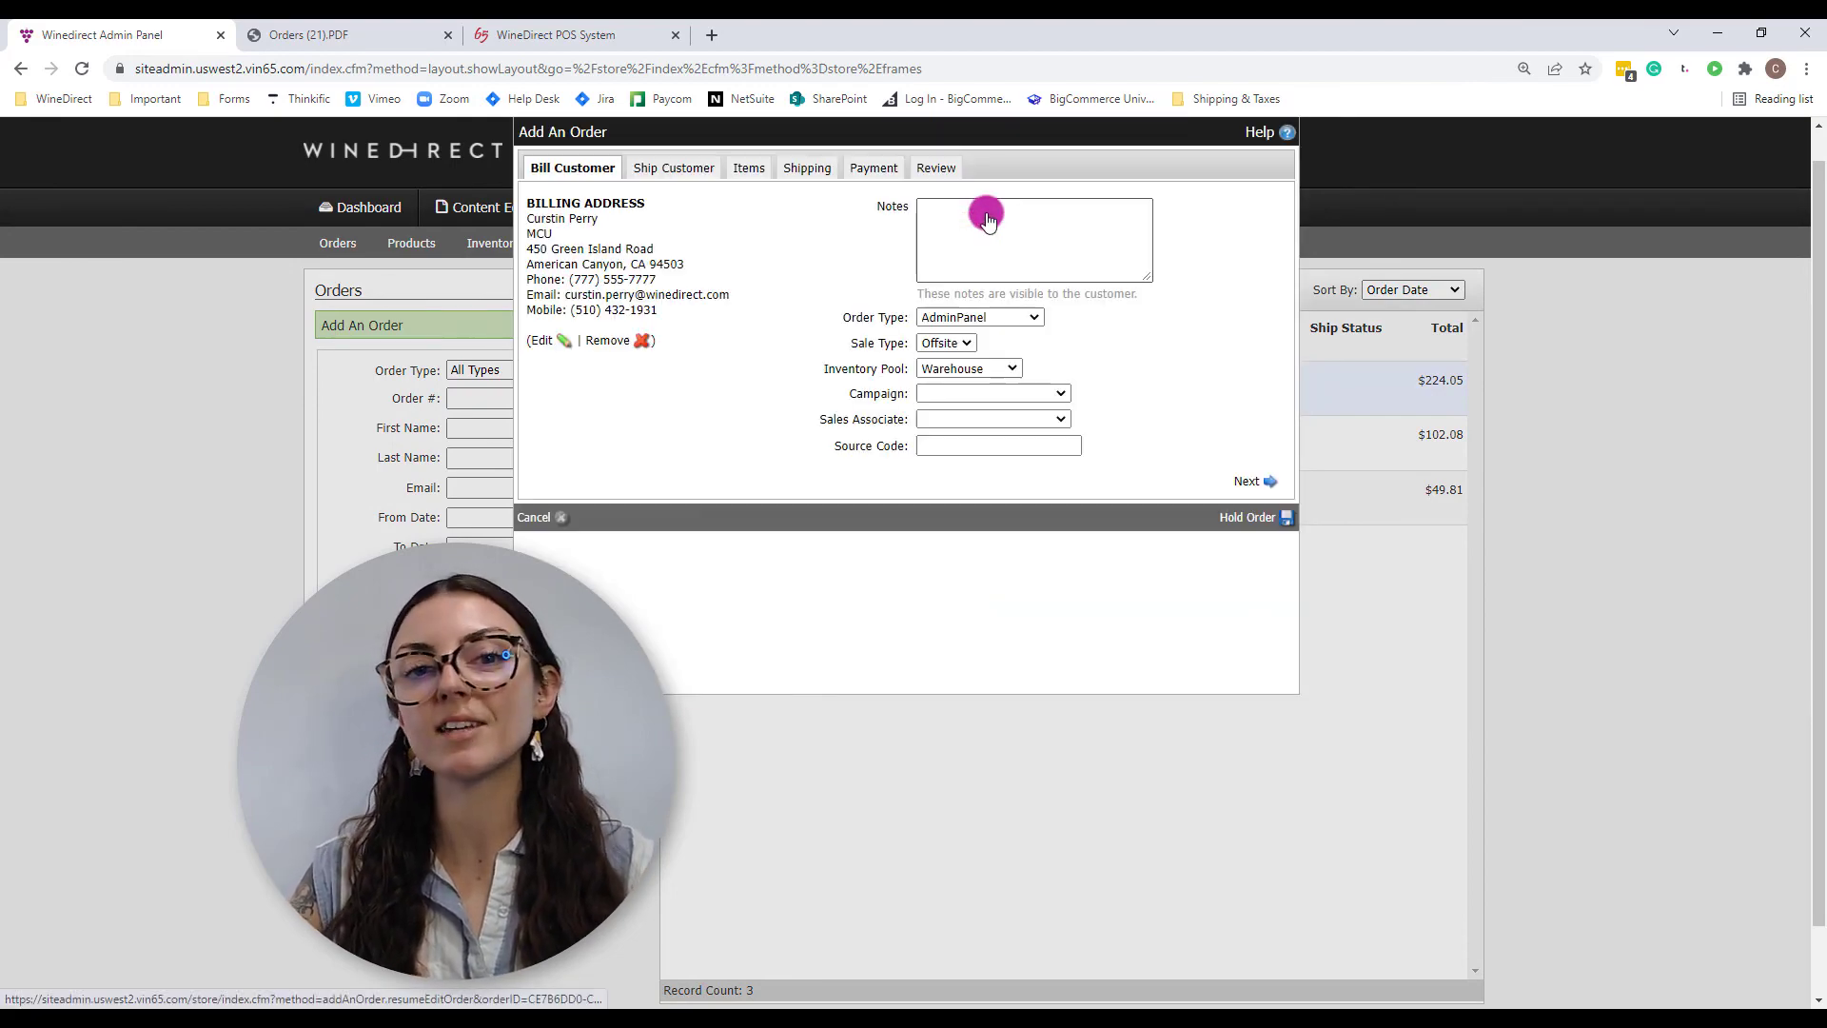